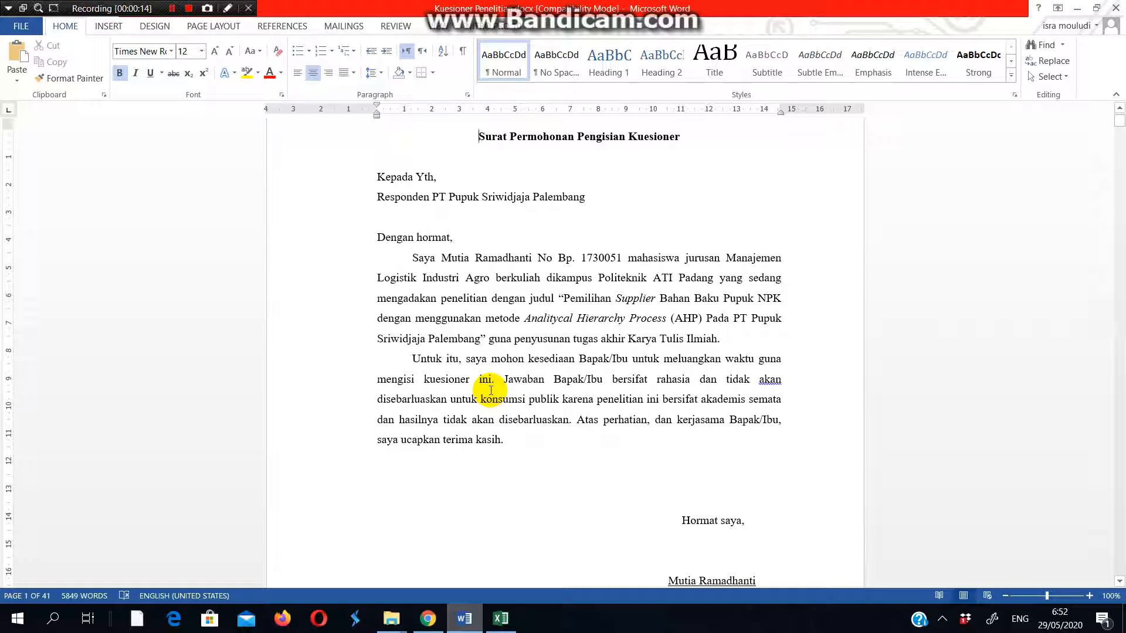
# - Read through the questionnaire from the request letter and filling guide to the supplier criteria comparison table
pyautogui.scroll(-8, 490, 389)
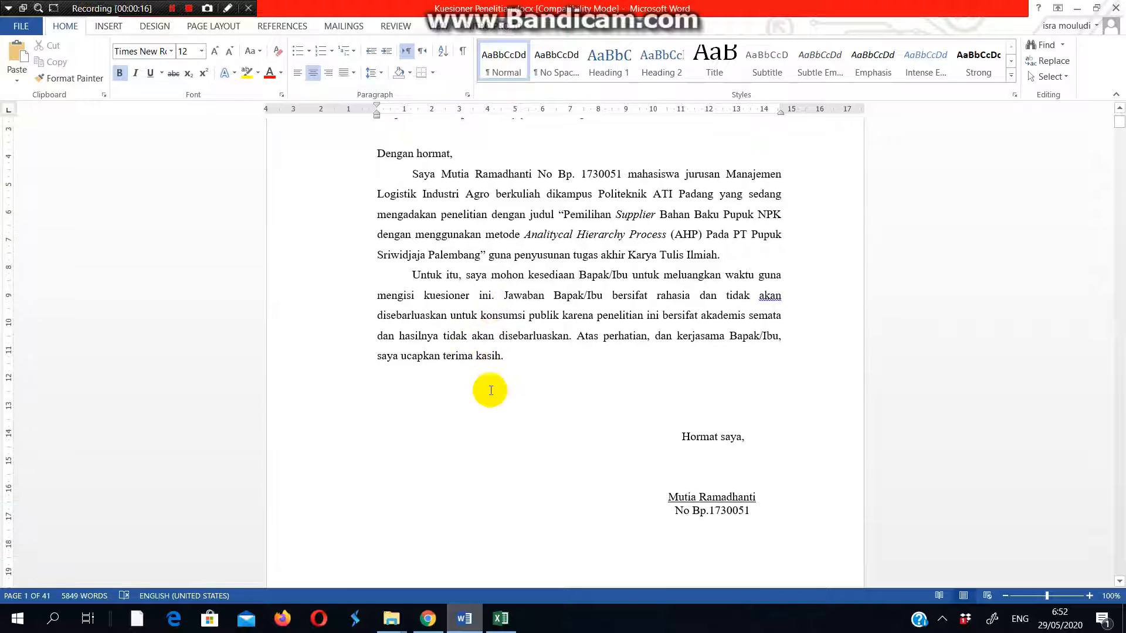
pyautogui.scroll(-10, 491, 389)
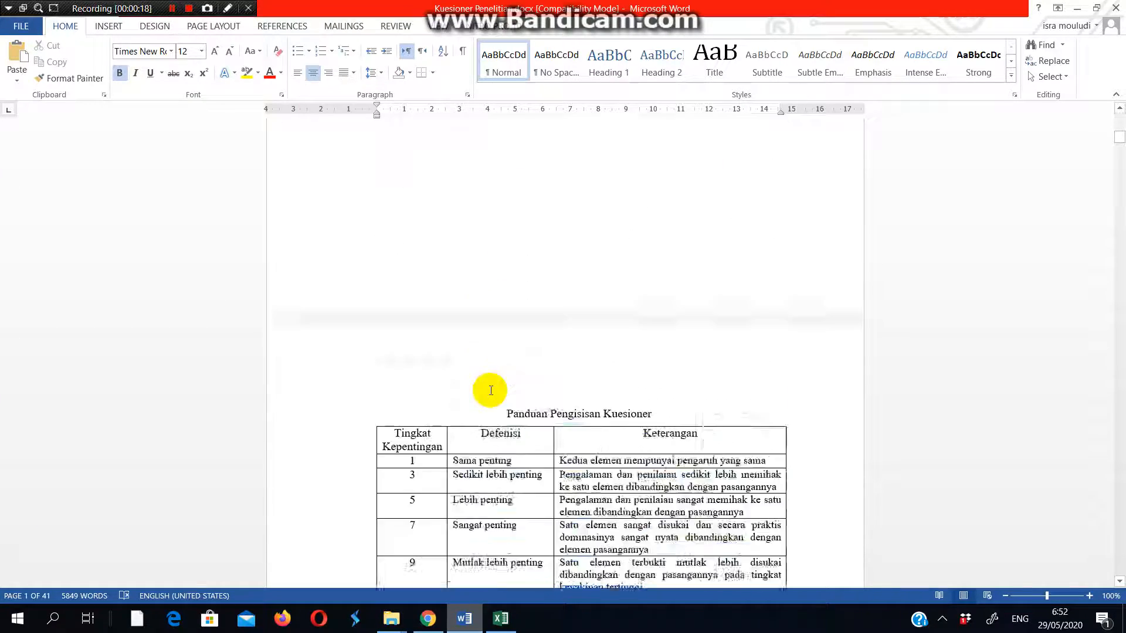
pyautogui.scroll(3, 491, 390)
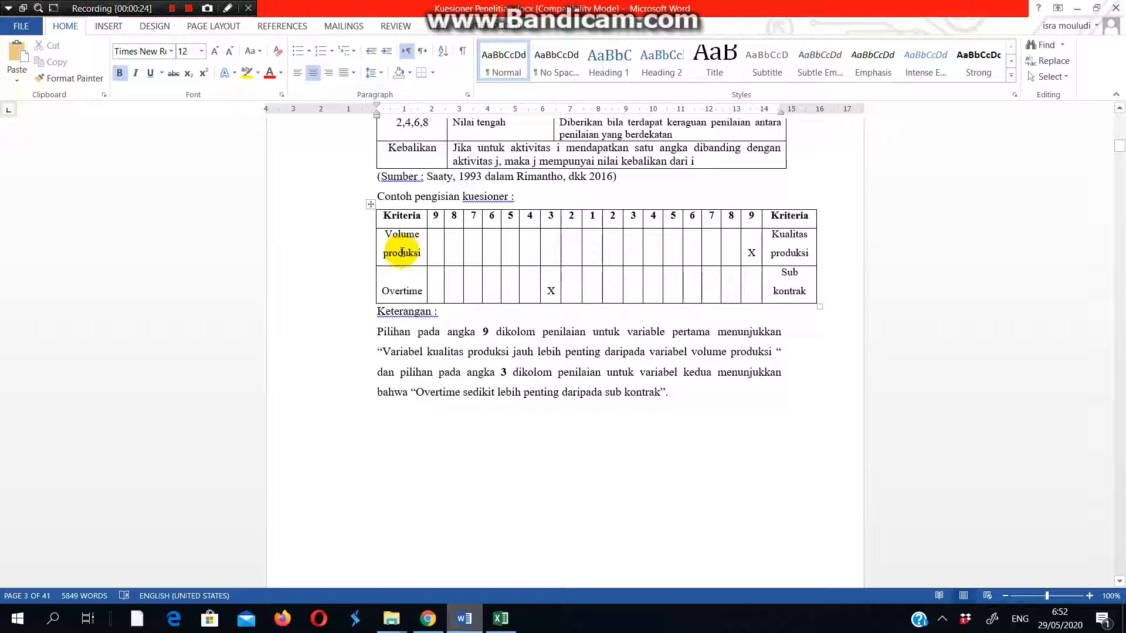
pyautogui.scroll(-12, 403, 252)
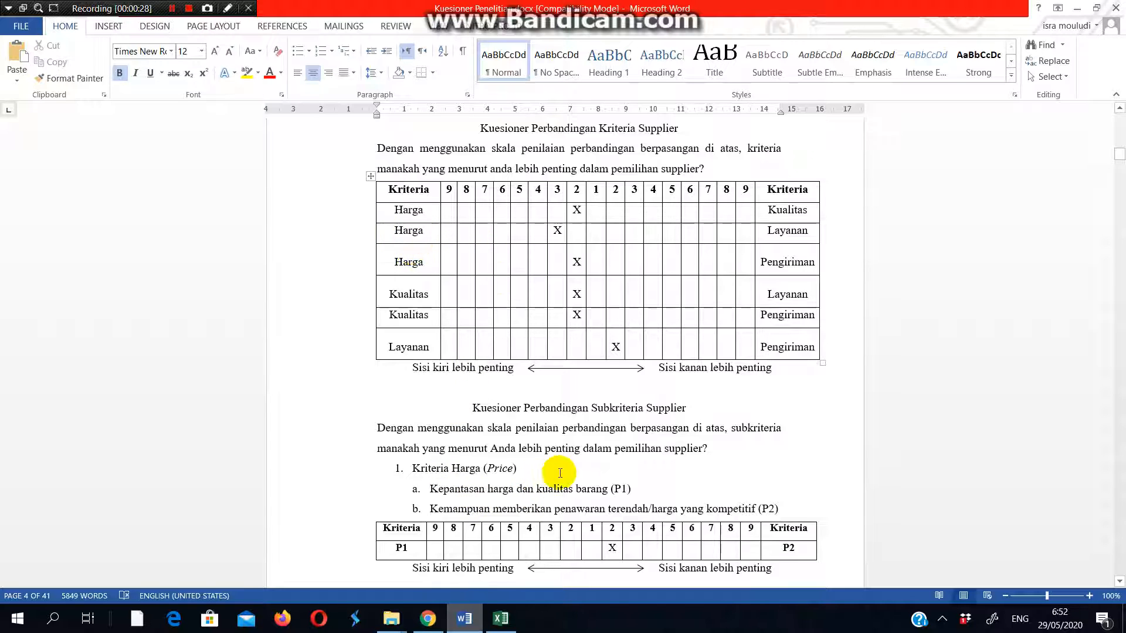
# - Switch to the AHP workbook in Excel and bold the Responden 1, Responden 2, Responden 3 and Responden 4 headings
pyautogui.click(501, 619)
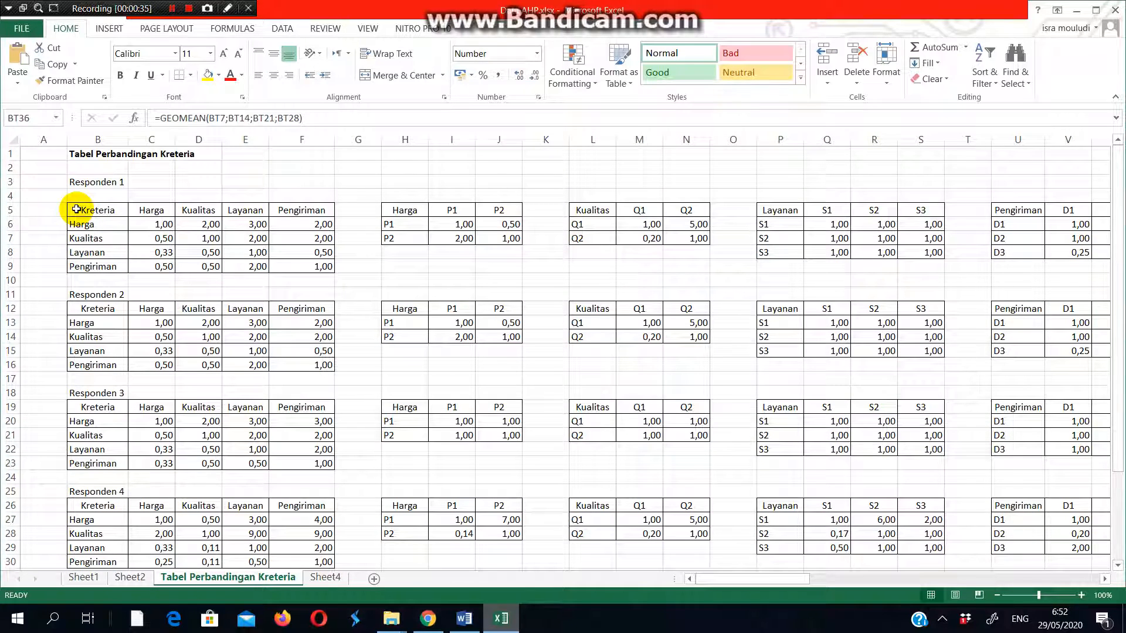
pyautogui.click(75, 181)
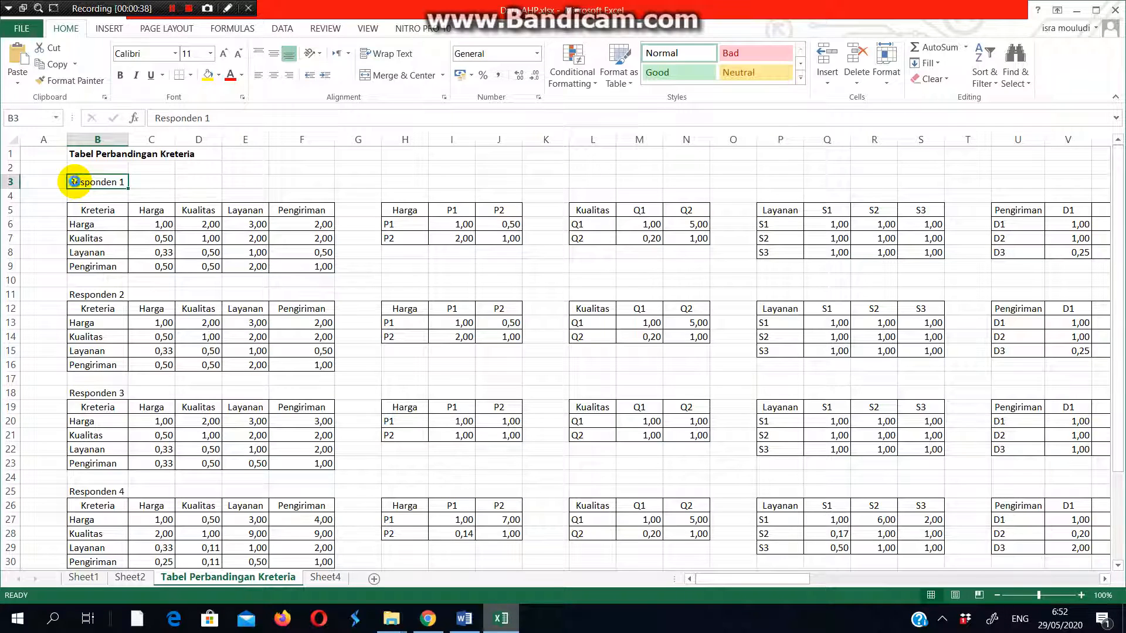
pyautogui.hotkey('ctrl', 'b')
pyautogui.click(73, 296)
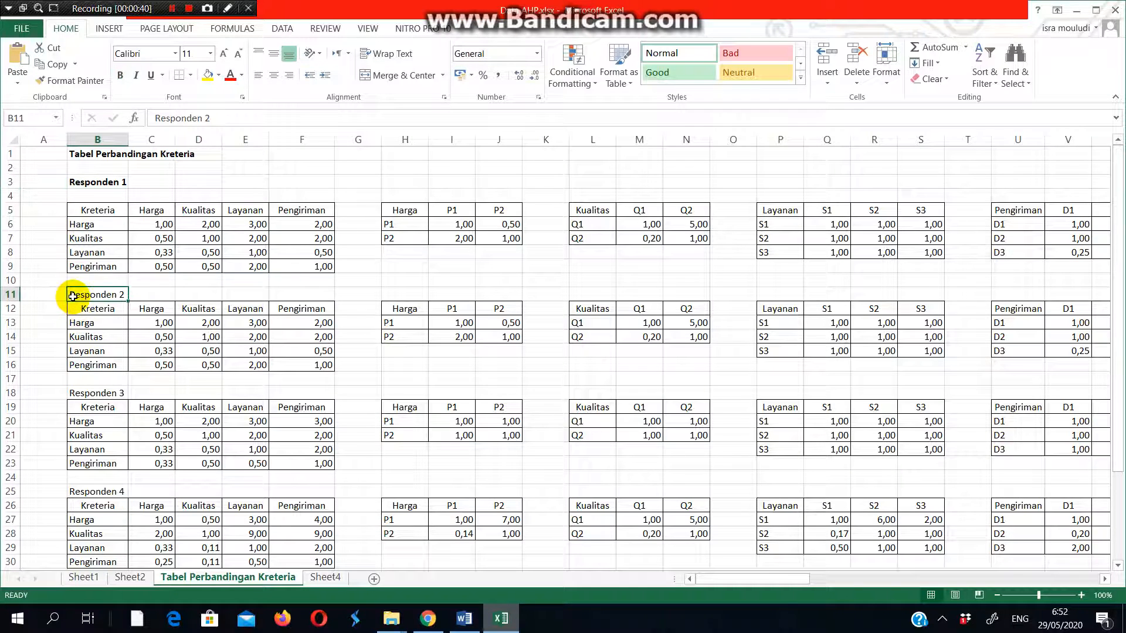
pyautogui.click(81, 394)
pyautogui.hotkey('ctrl', 'b')
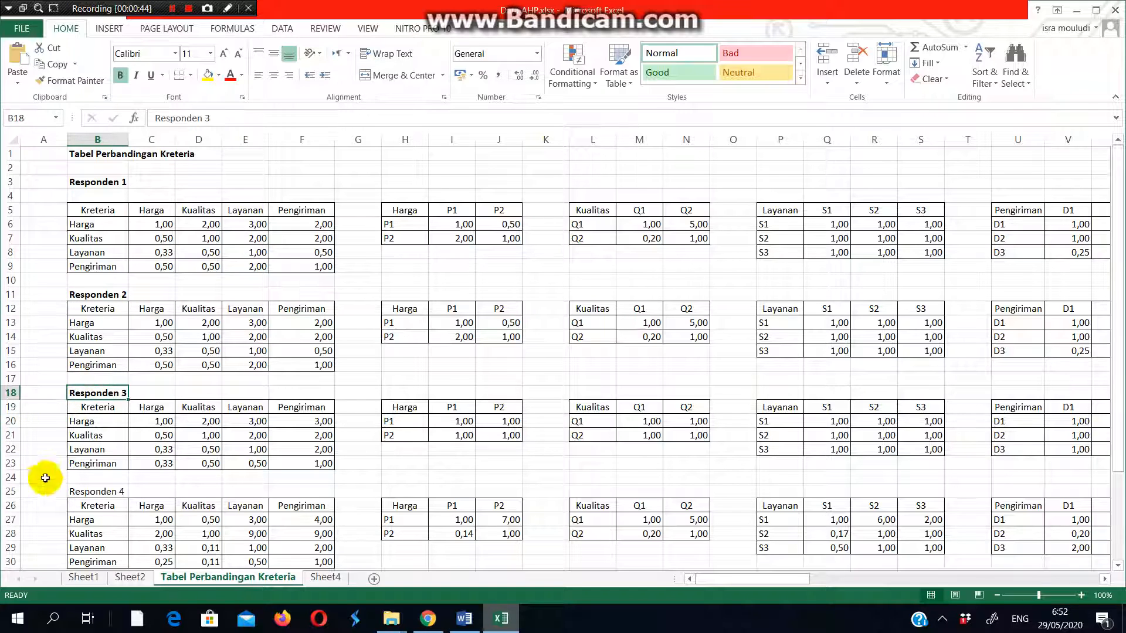
pyautogui.click(77, 491)
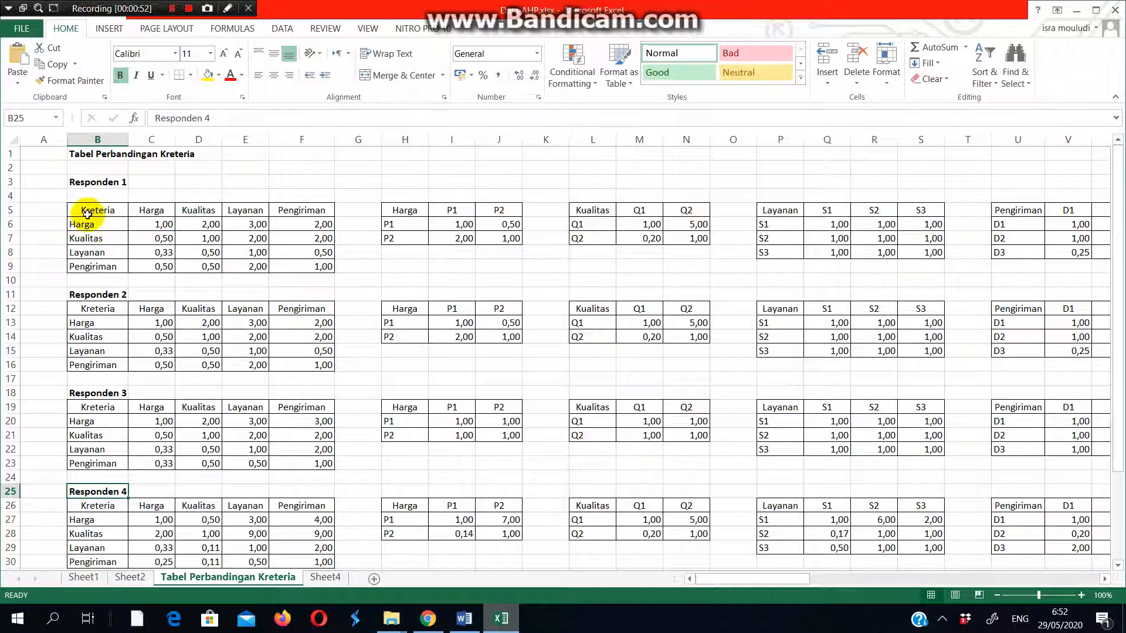
# - Examine how the row criteria match the column headers Harga, Kualitas, Layanan and Pengiriman in Responden 1's criteria table
pyautogui.click(78, 237)
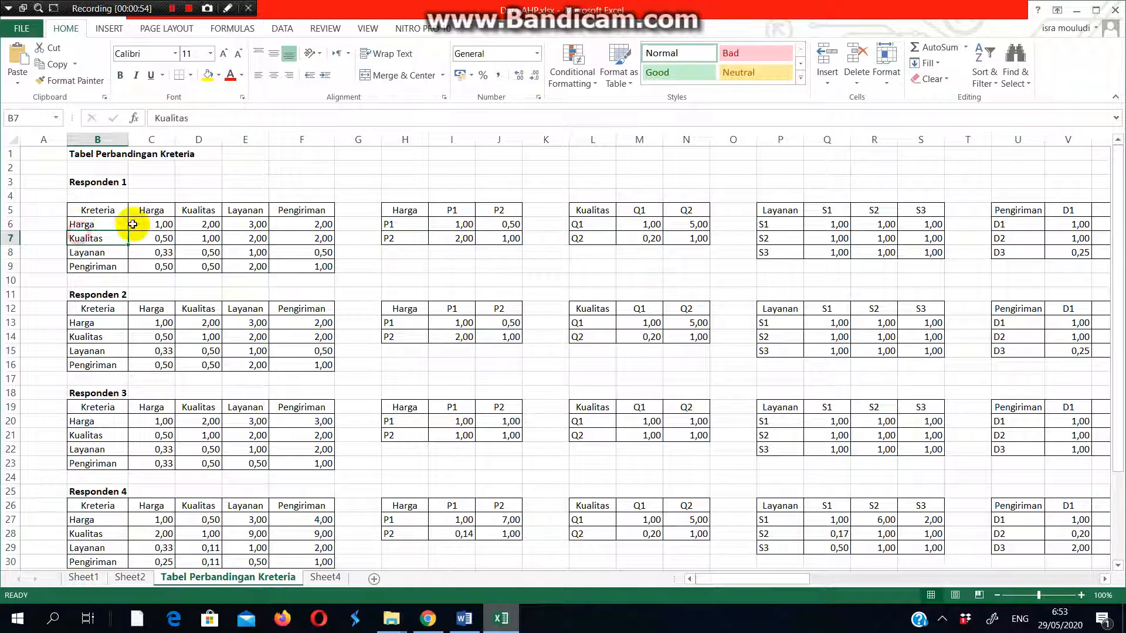
pyautogui.click(152, 211)
pyautogui.click(76, 237)
pyautogui.click(197, 212)
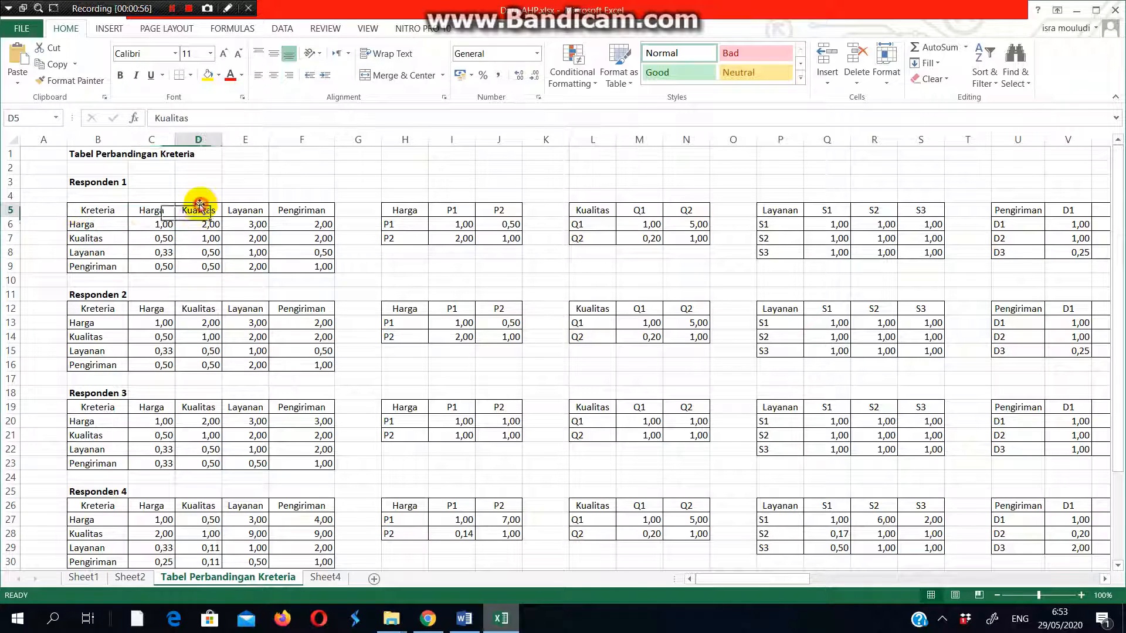
pyautogui.click(88, 253)
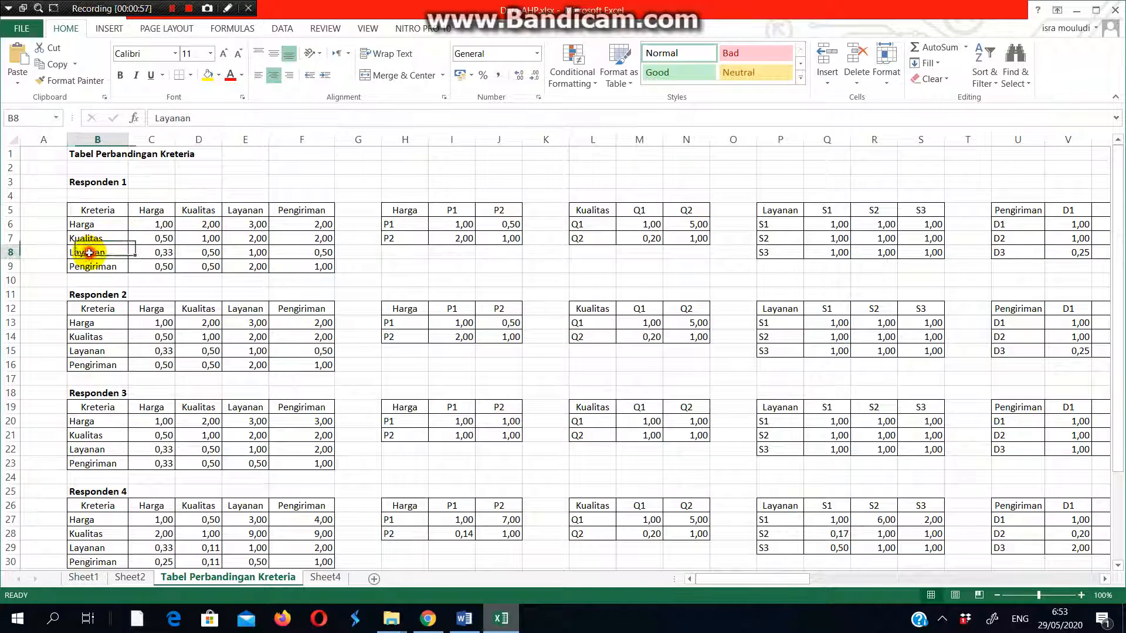
pyautogui.click(234, 211)
pyautogui.click(89, 264)
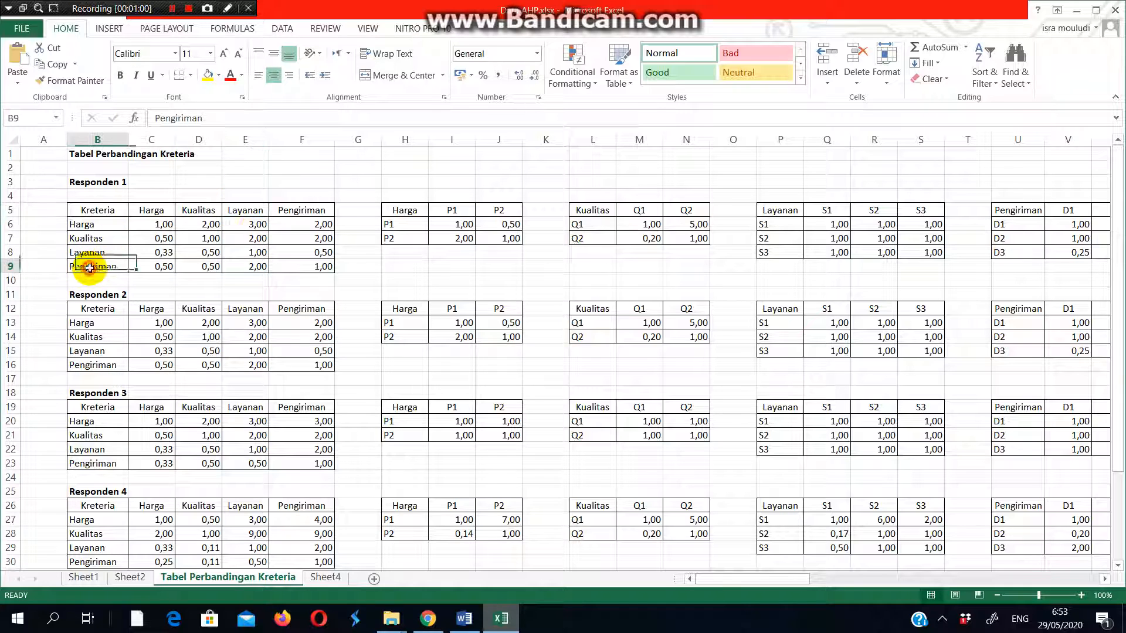
pyautogui.click(283, 215)
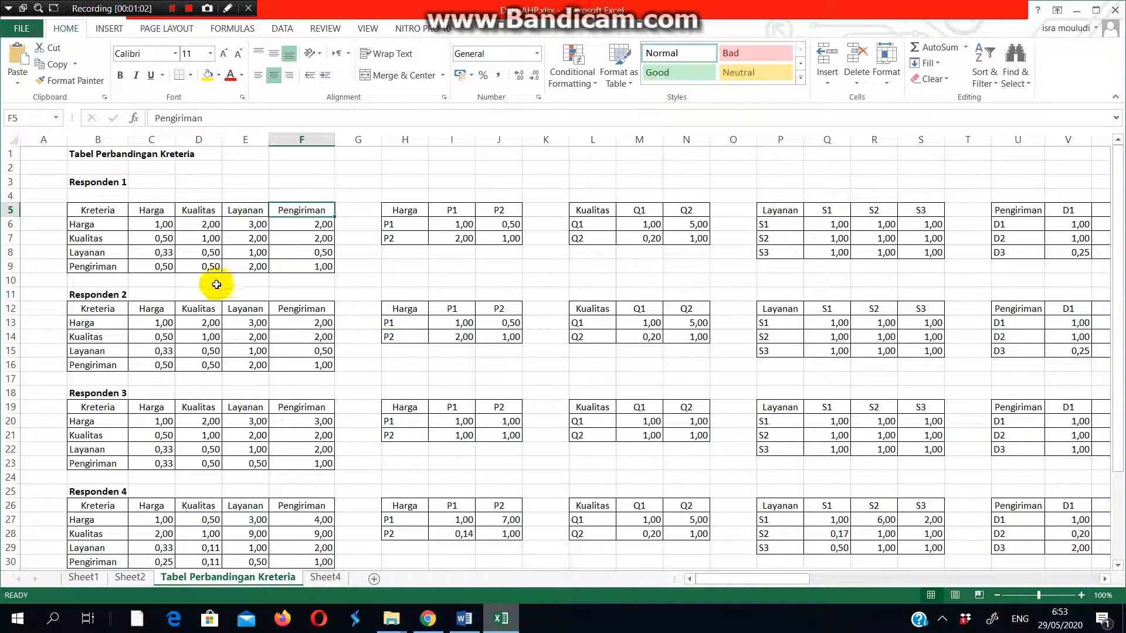
# - Look over the respondents' subcriteria tables and the supplier comparison tables from P1 through D3
pyautogui.click(397, 210)
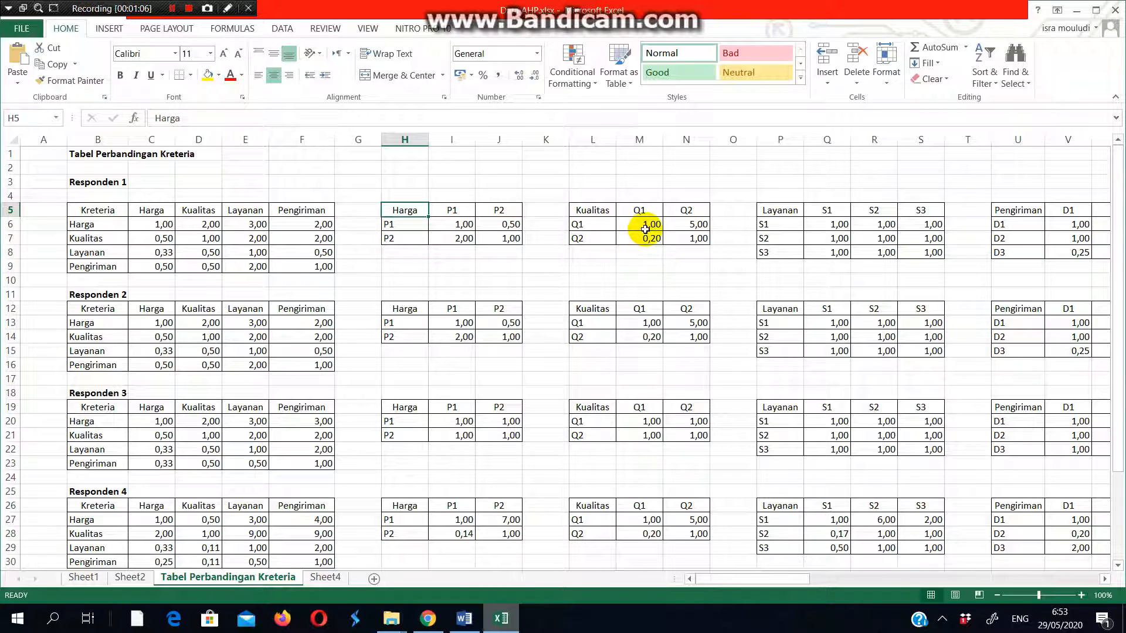
pyautogui.hscroll(5, 645, 228)
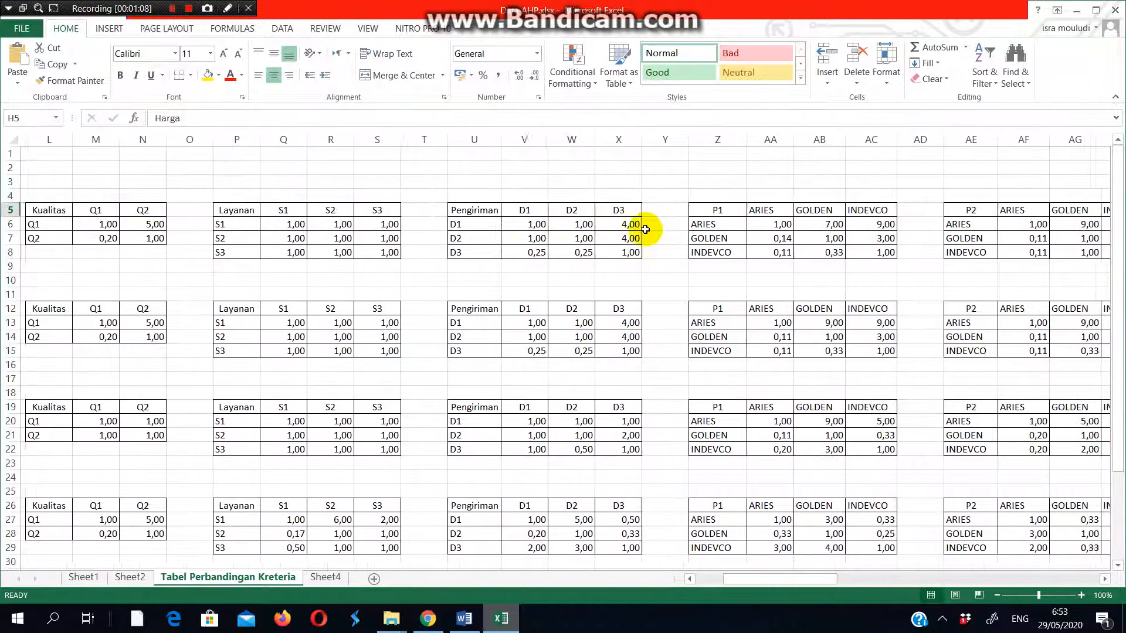
pyautogui.hscroll(6, 645, 229)
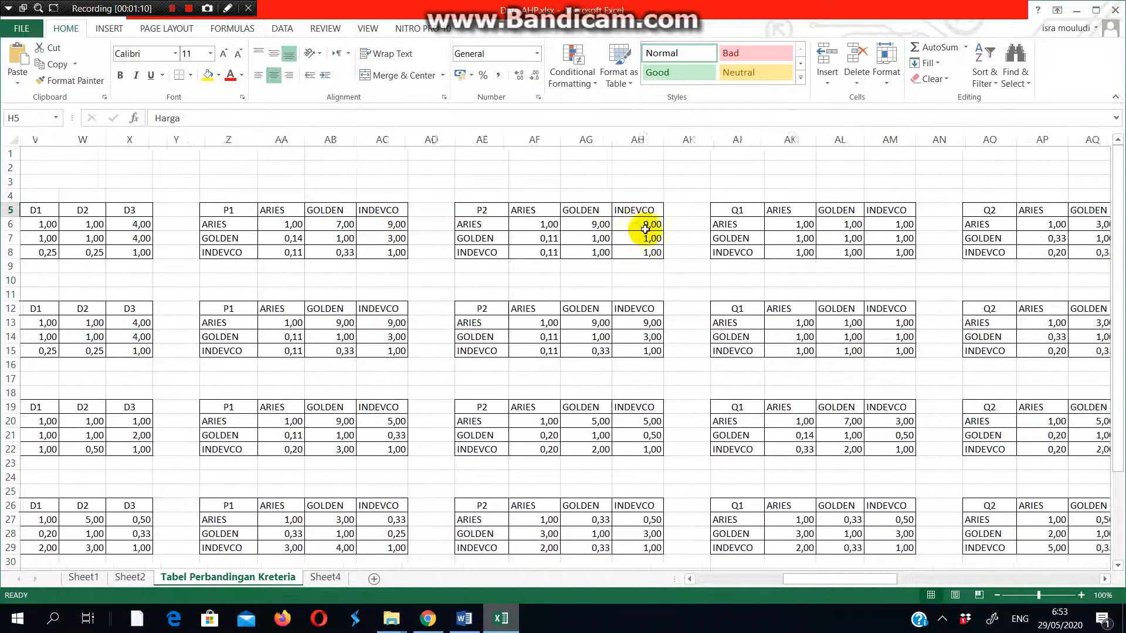
pyautogui.hscroll(5, 645, 229)
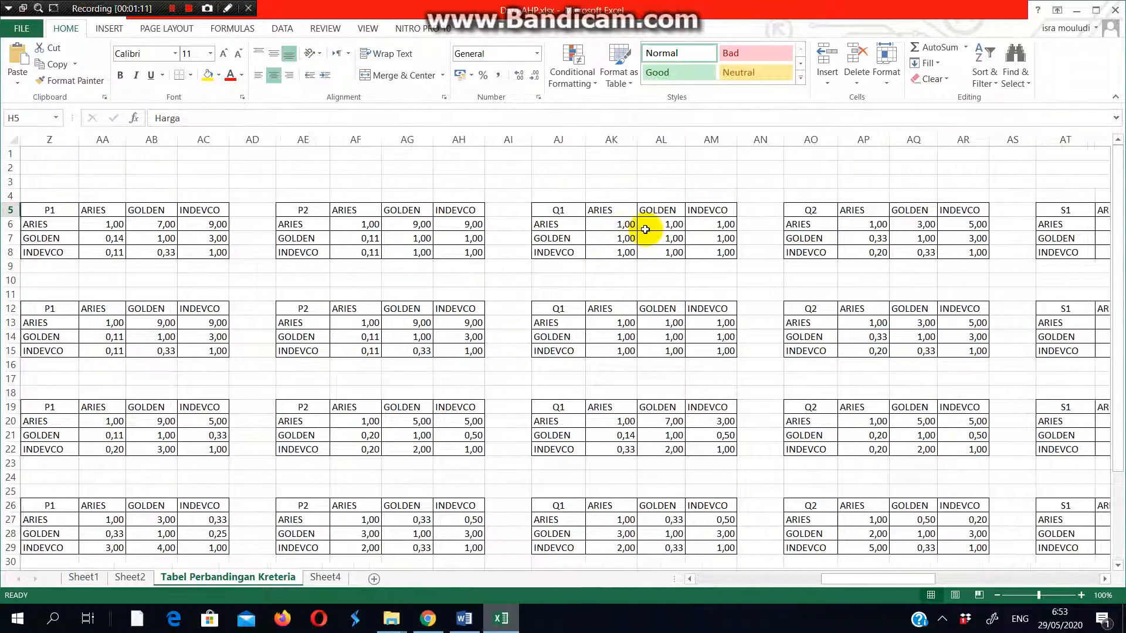
pyautogui.hscroll(5, 645, 228)
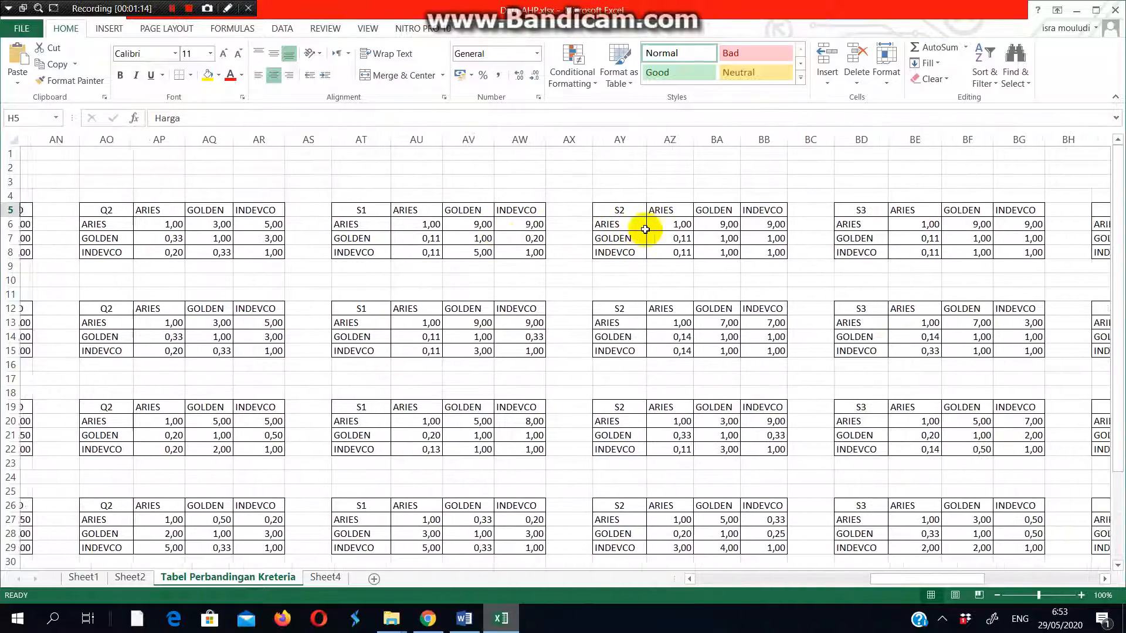
pyautogui.hscroll(6, 280, 185)
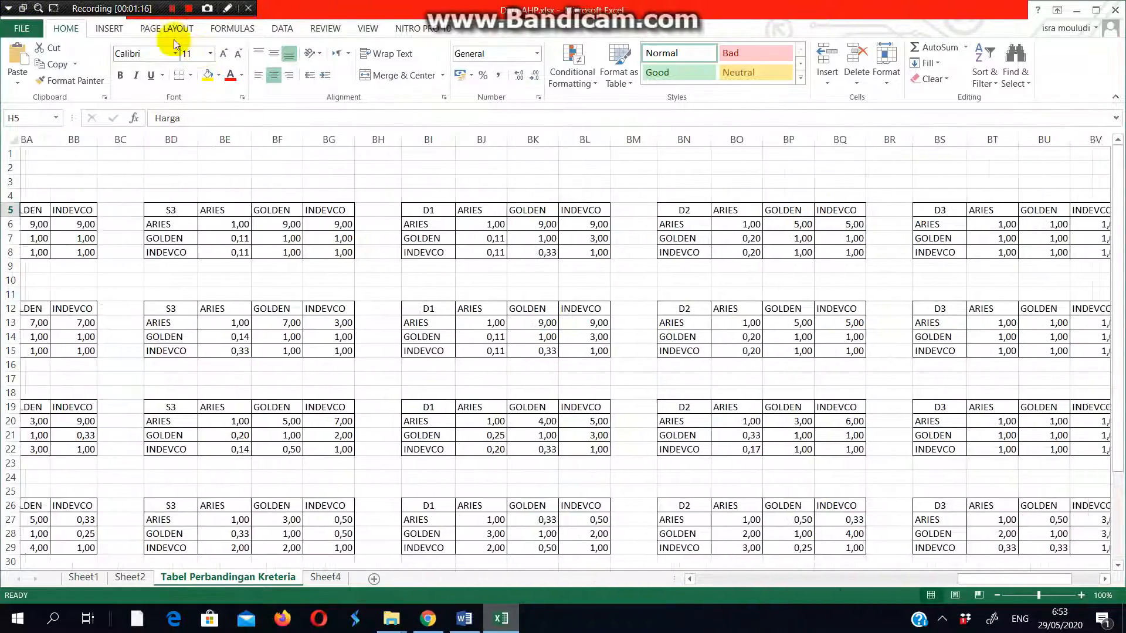
pyautogui.hscroll(-5, 281, 185)
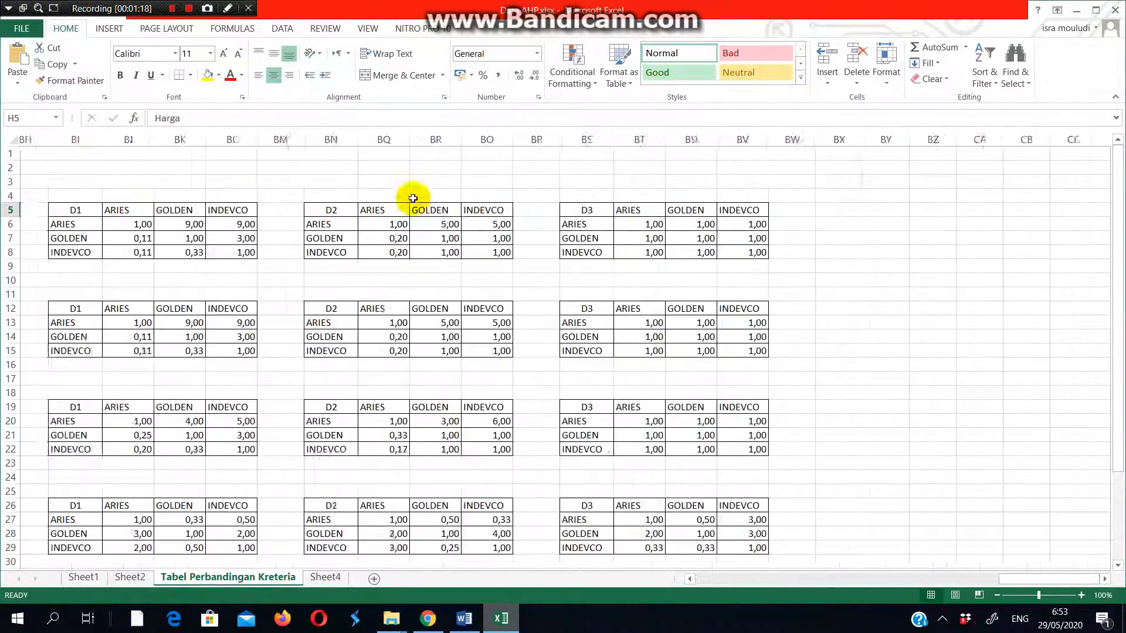
pyautogui.click(800, 210)
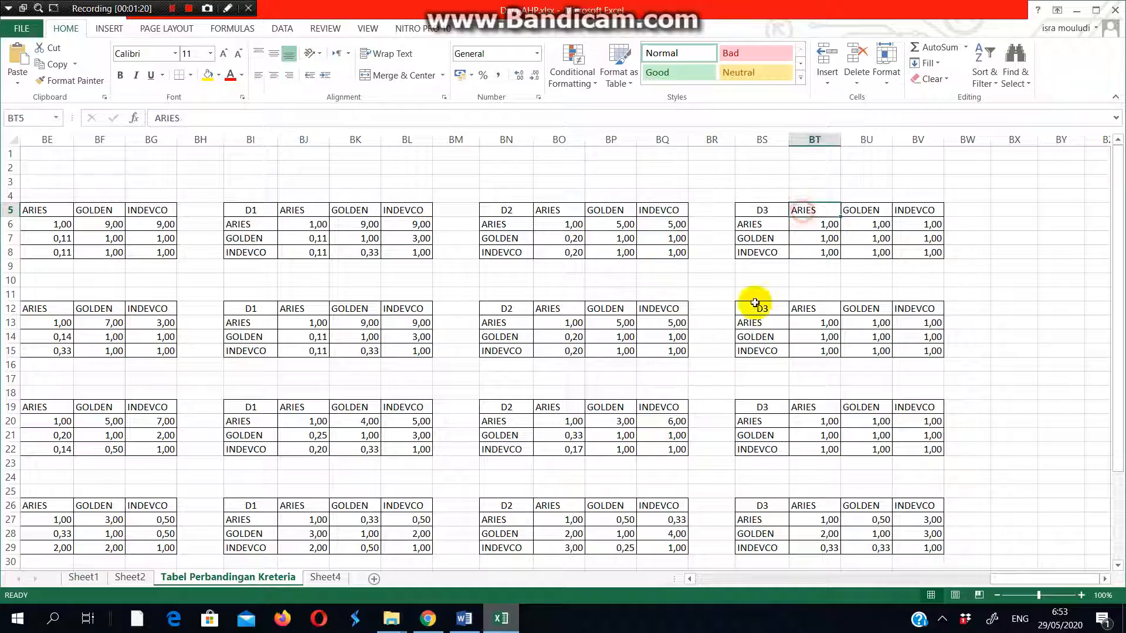
pyautogui.hscroll(-7, 520, 354)
pyautogui.hscroll(-15, 523, 363)
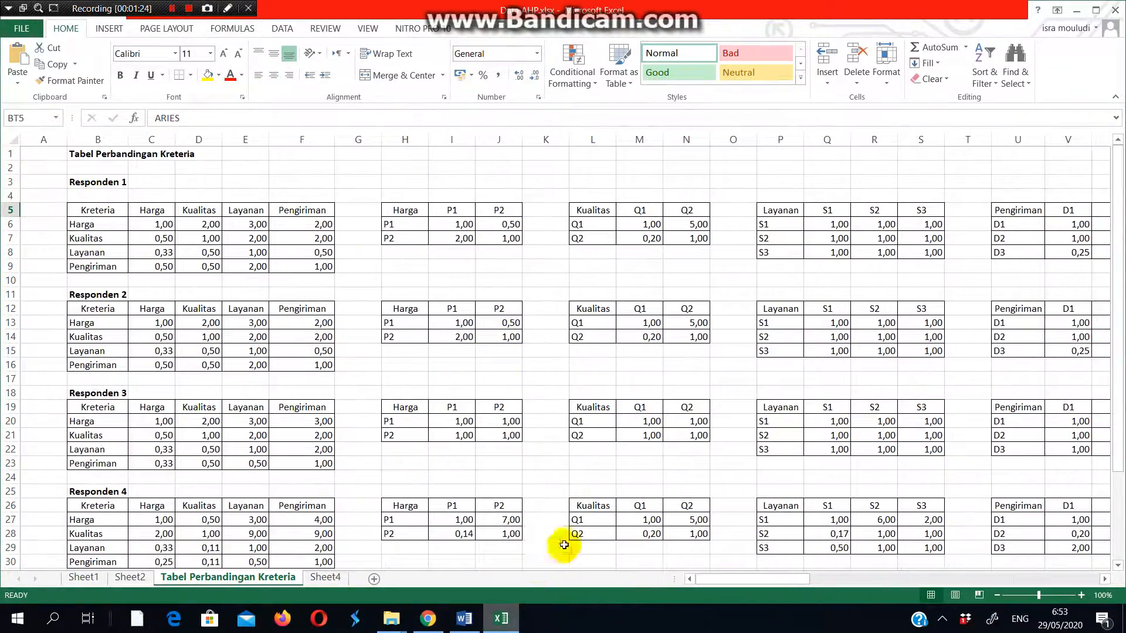
# - Switch to the questionnaire in Word and examine the example answers and the Harga versus Kualitas rating in the supplier criteria table
pyautogui.click(463, 619)
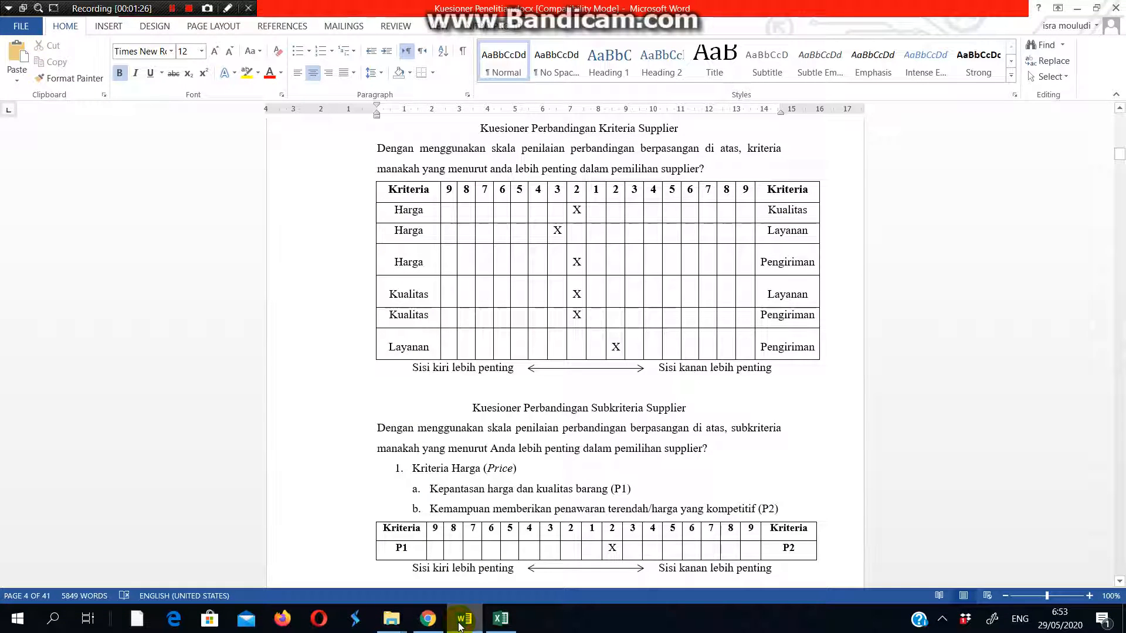
pyautogui.scroll(10, 459, 627)
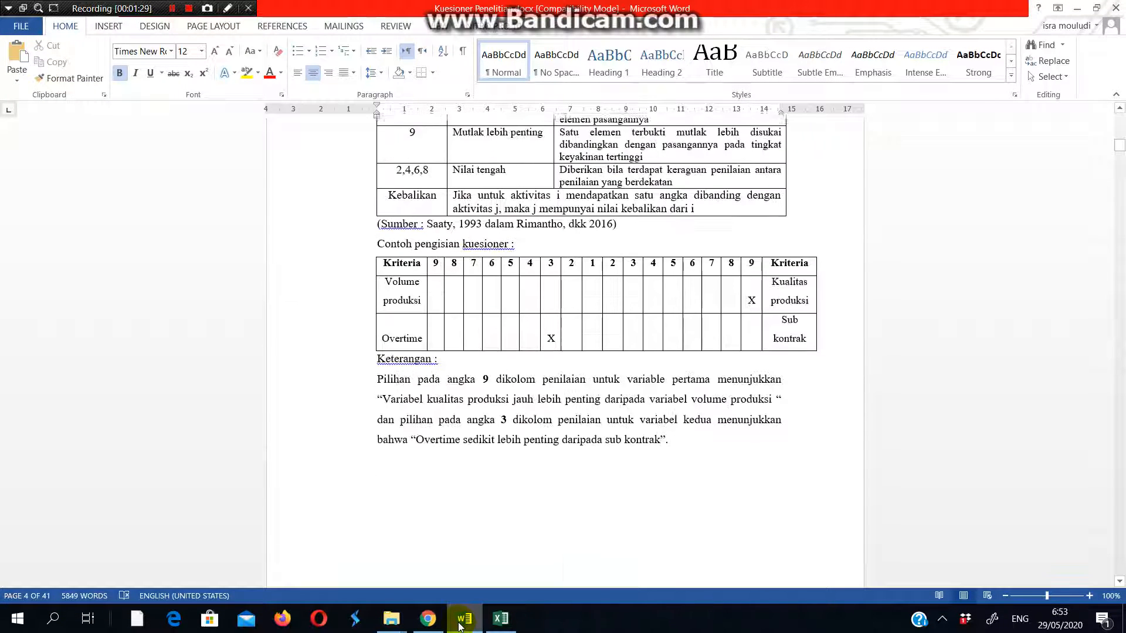
pyautogui.scroll(3, 488, 369)
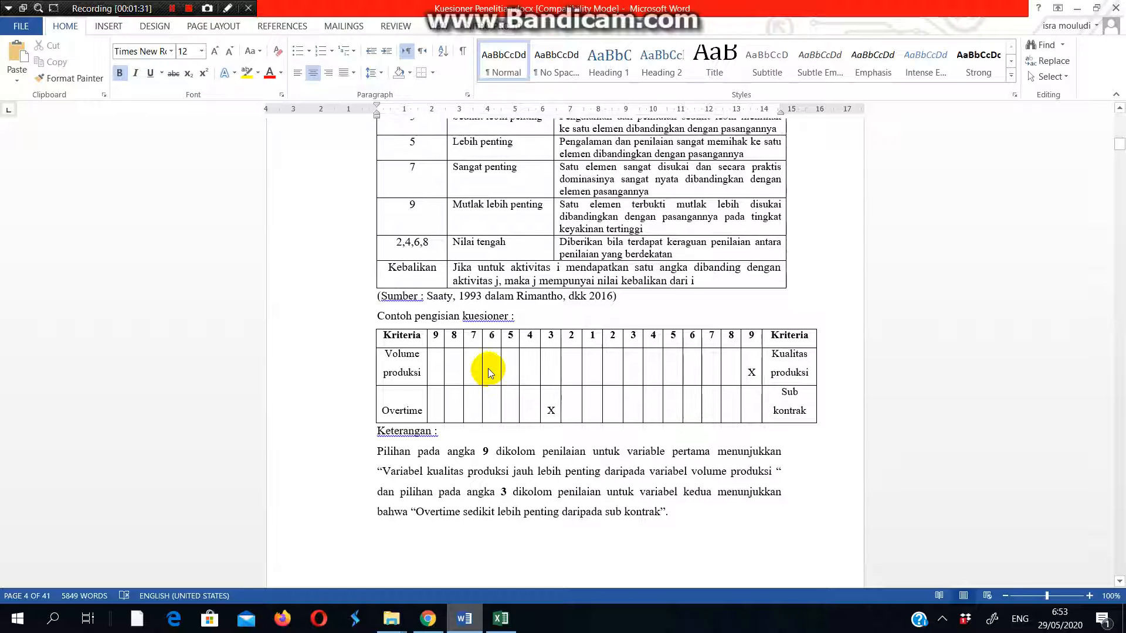
pyautogui.scroll(-5, 489, 368)
pyautogui.scroll(-10, 485, 369)
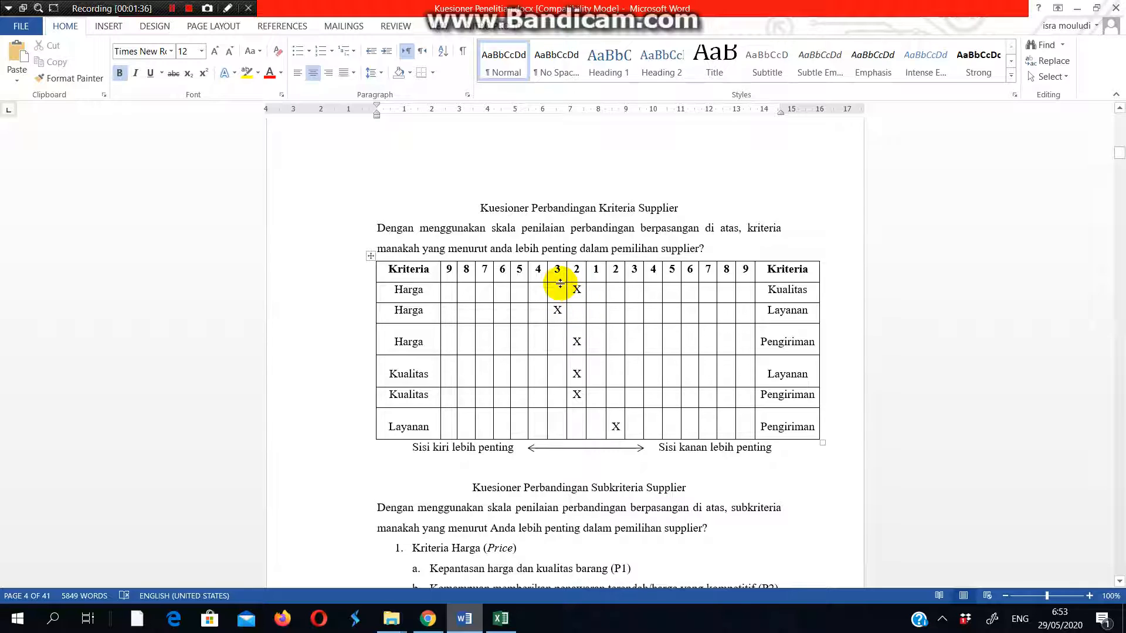
pyautogui.click(408, 290)
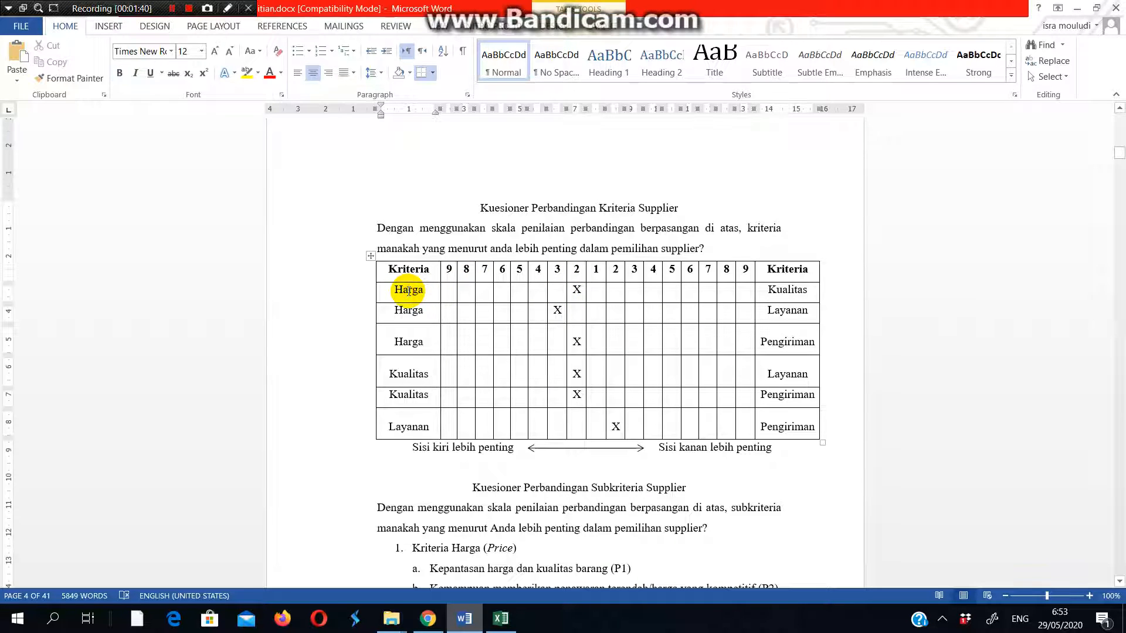
pyautogui.click(810, 291)
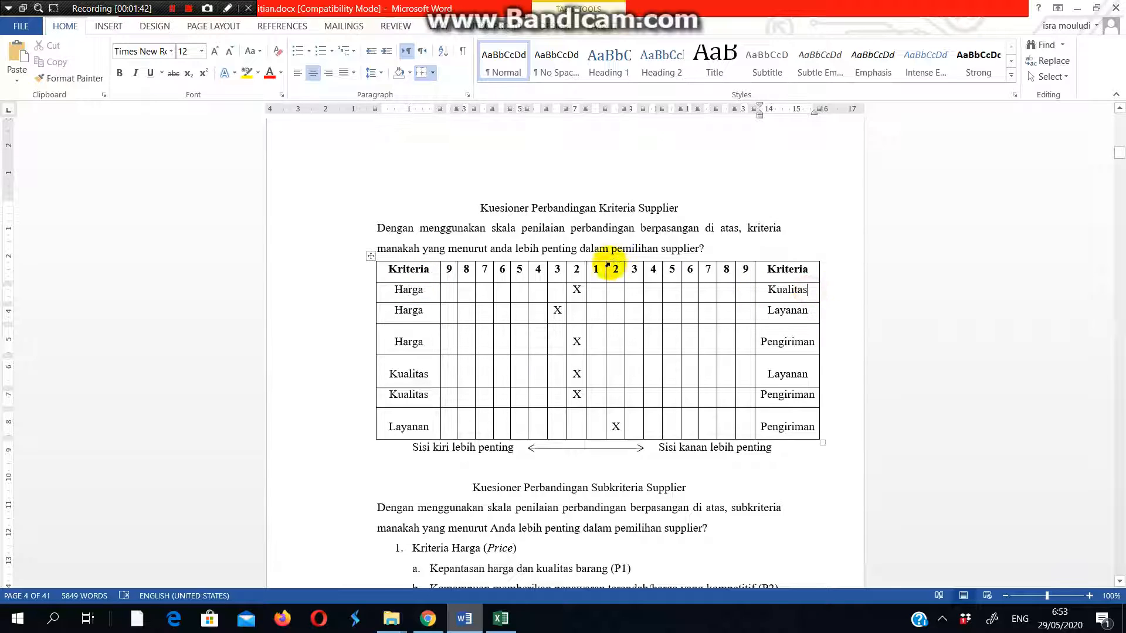
pyautogui.doubleClick(576, 290)
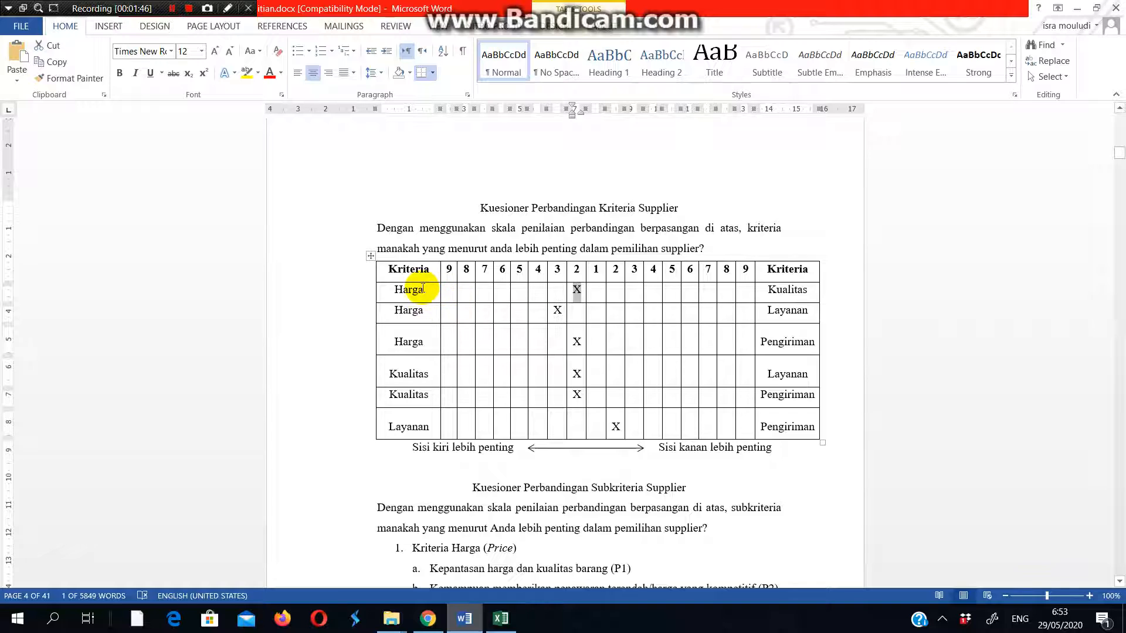
pyautogui.moveTo(425, 289); pyautogui.dragTo(411, 271)
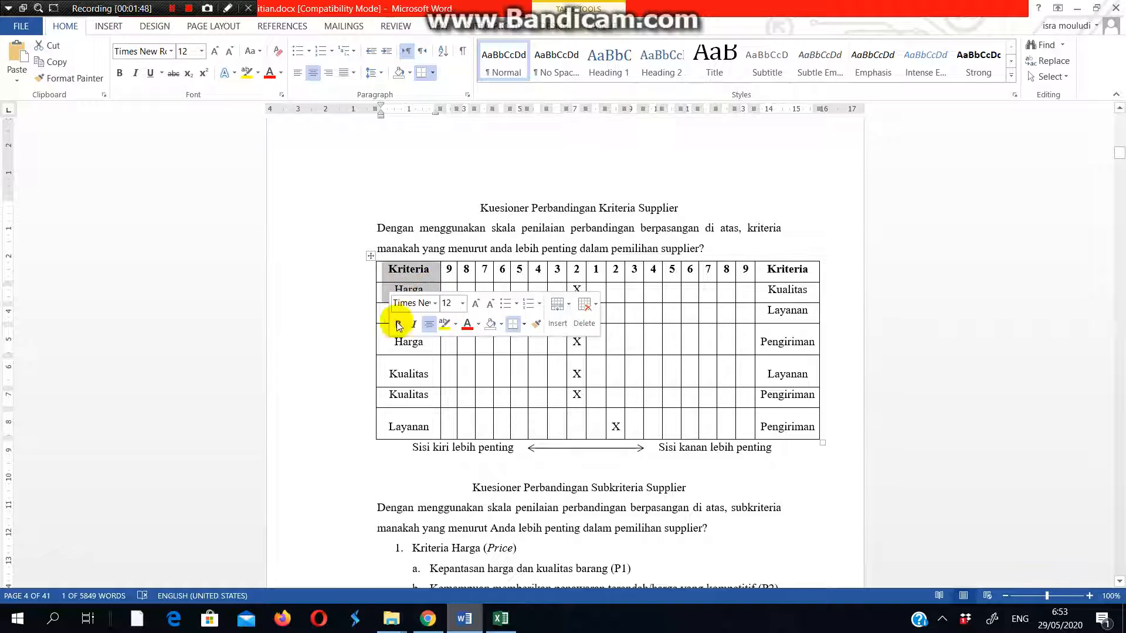
# - Check the Harga versus Kualitas cell of Responden 1's table in Excel against the questionnaire, returning to Word
pyautogui.click(500, 619)
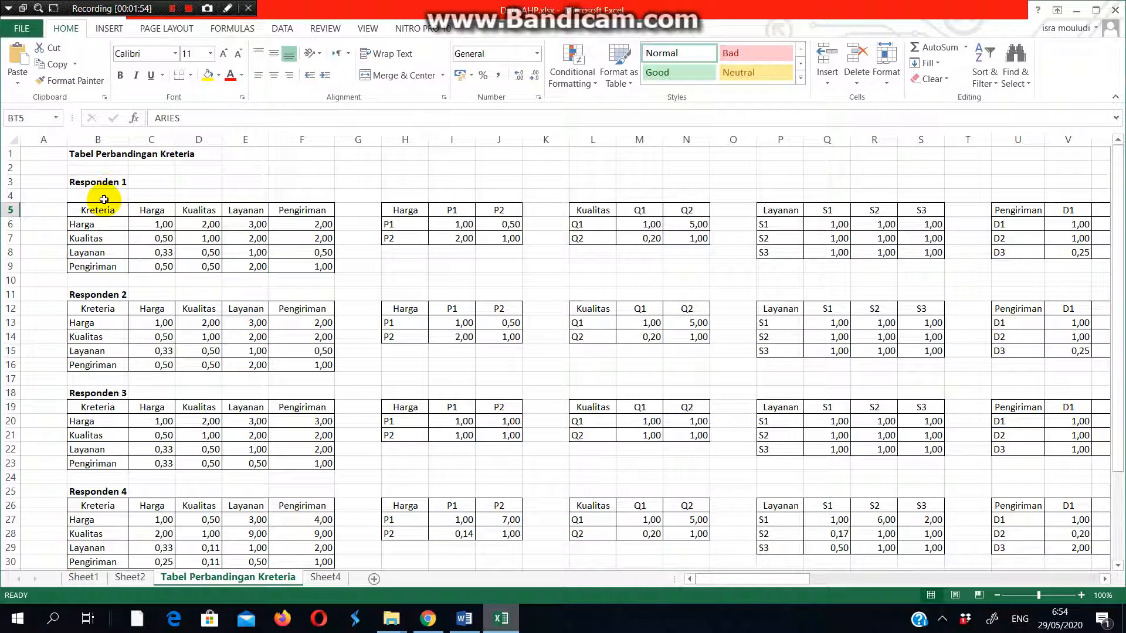
pyautogui.click(79, 227)
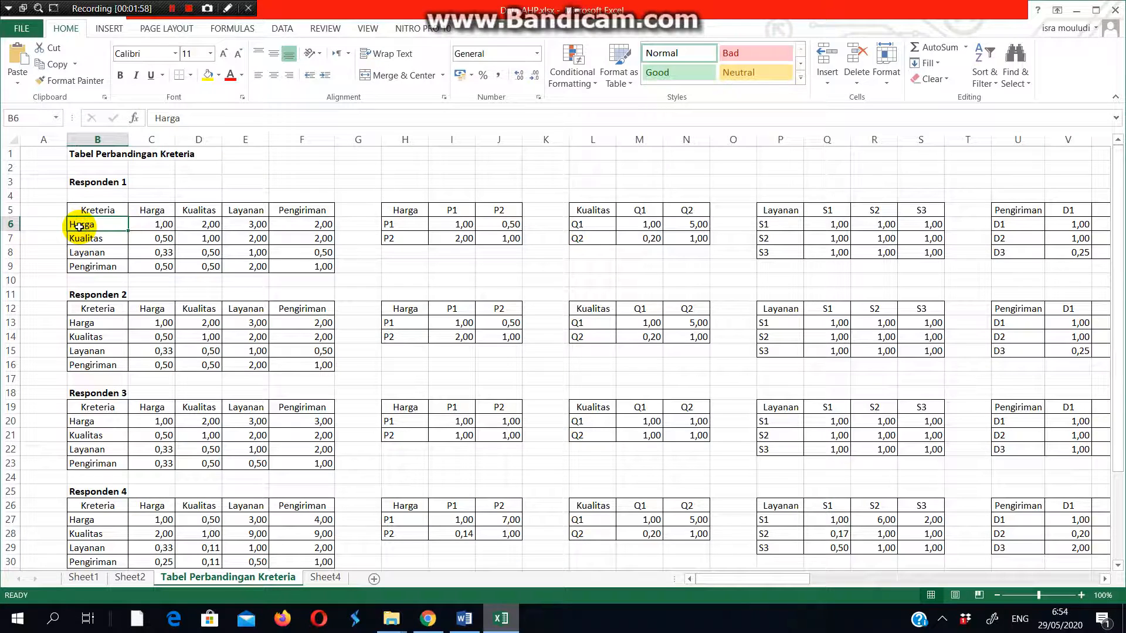
pyautogui.click(197, 223)
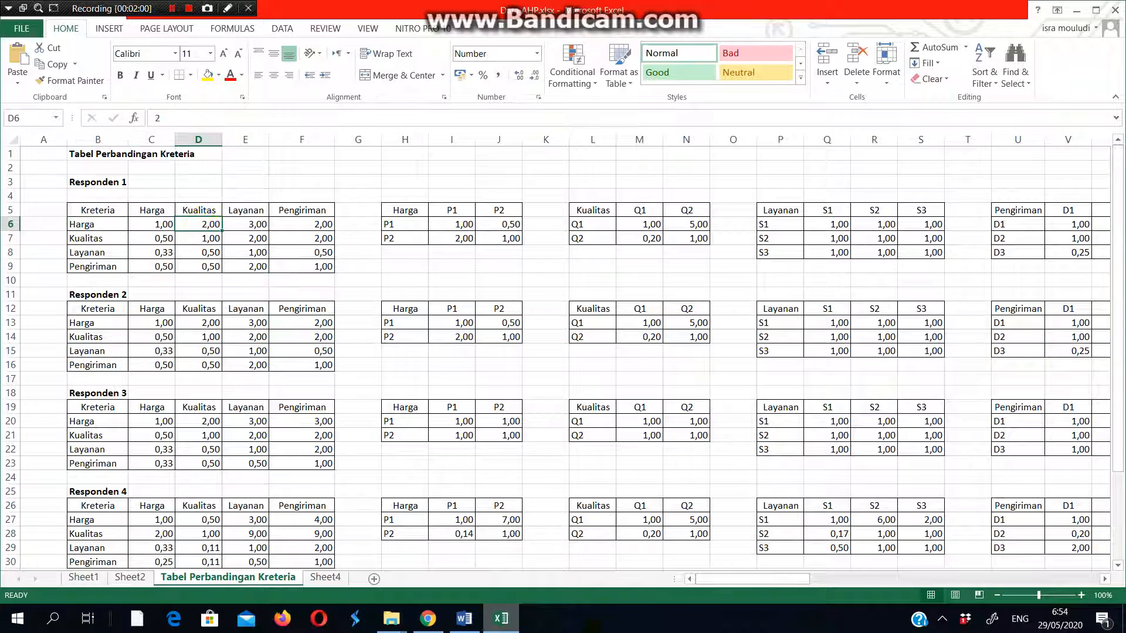
pyautogui.click(492, 622)
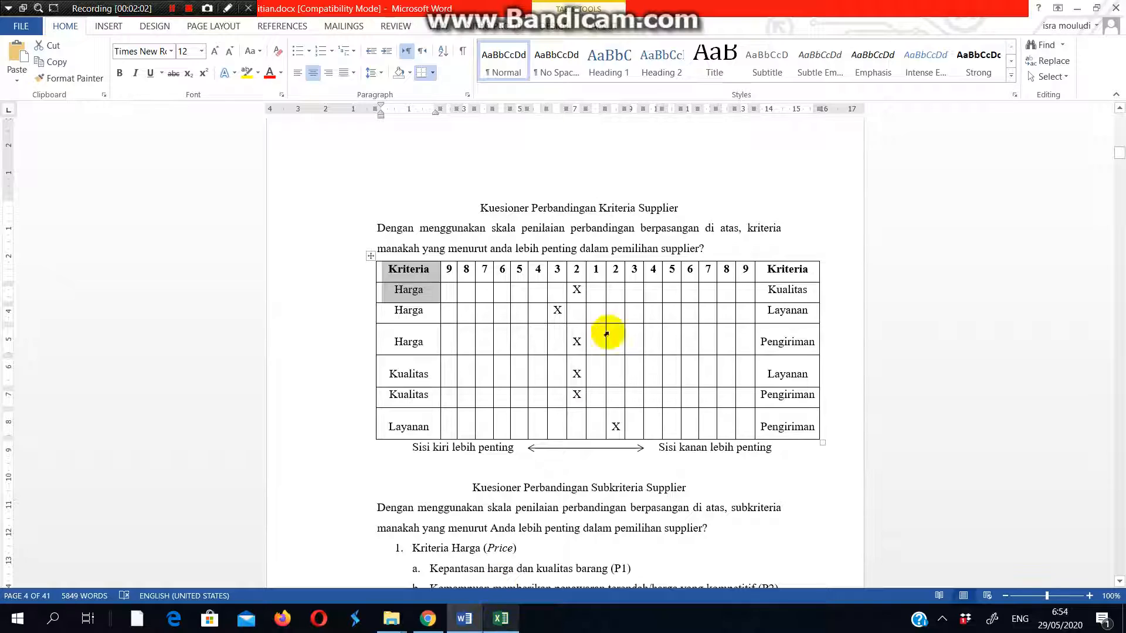
# - Compare the questionnaire's Harga versus Kualitas rating with the Harga row of Responden 1's Excel table, returning to Word
pyautogui.click(576, 337)
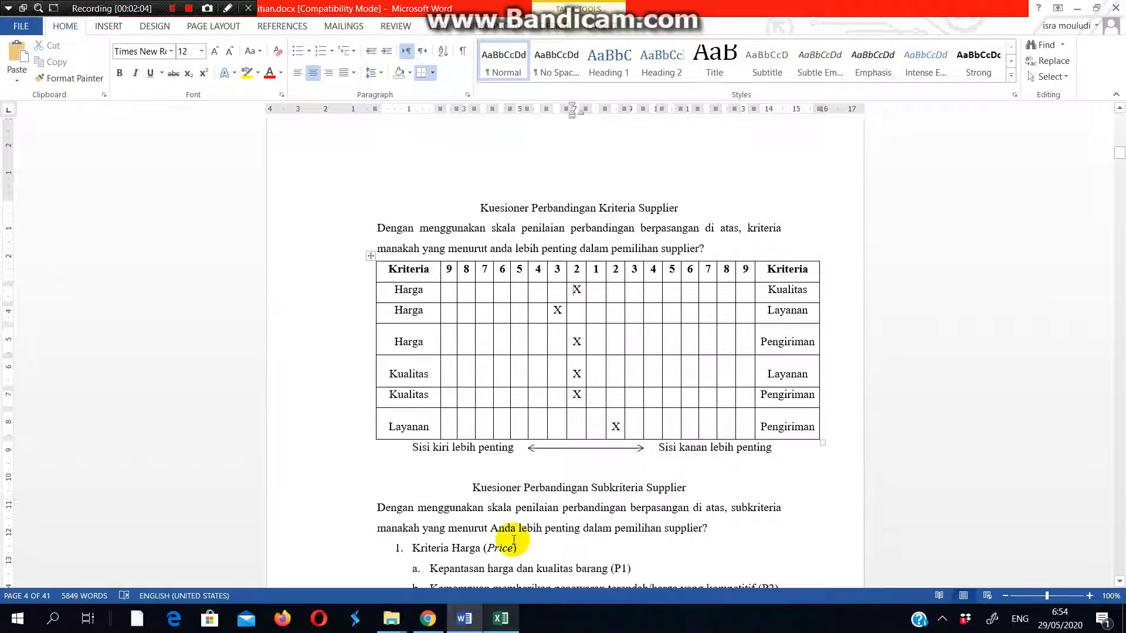
pyautogui.click(501, 618)
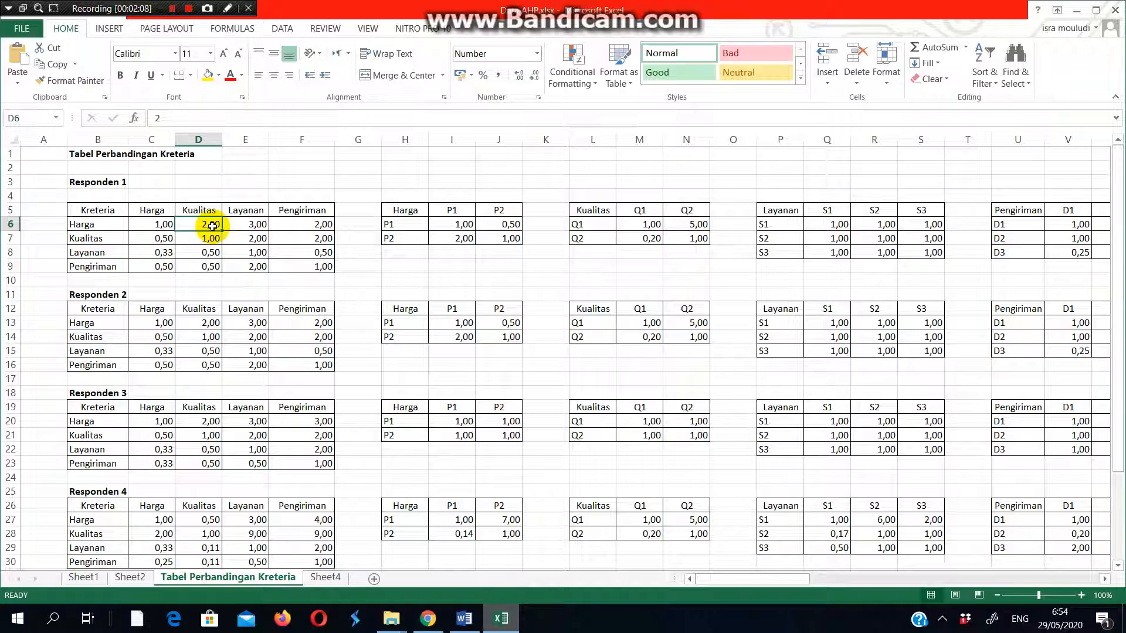
pyautogui.click(71, 226)
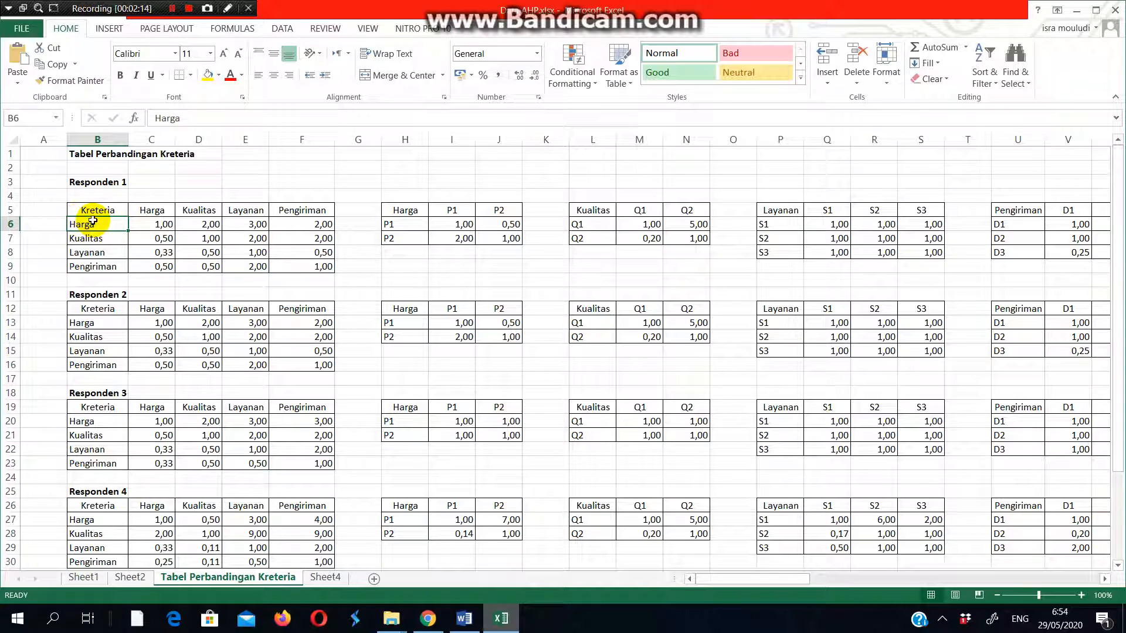
pyautogui.click(464, 618)
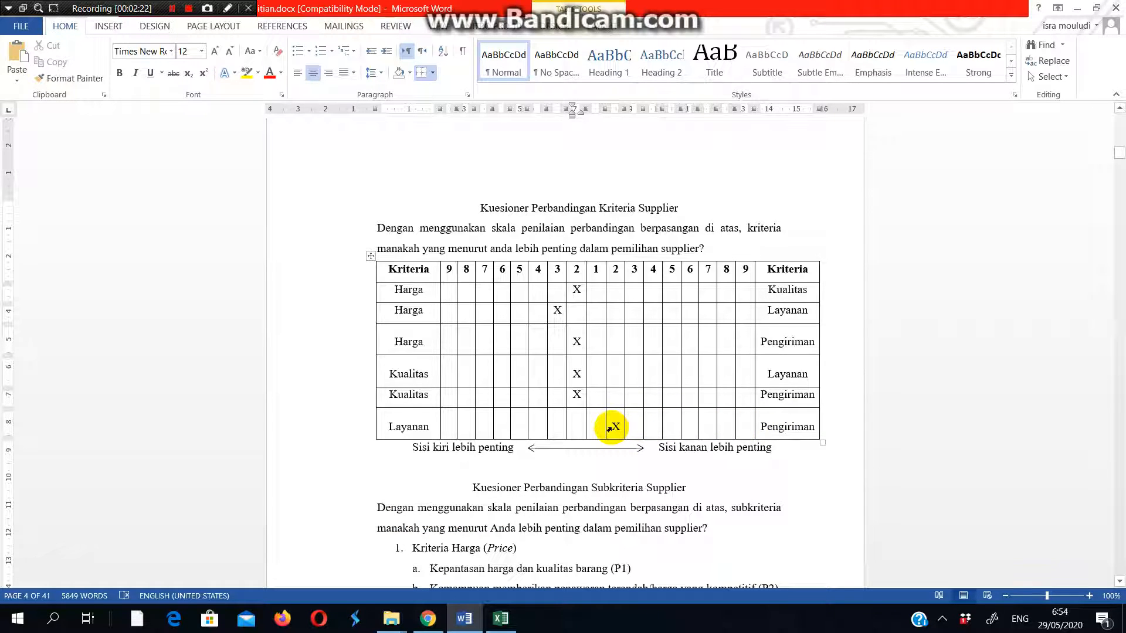
# - Check the questionnaire's Layanan versus Pengiriman rating against the matching cell of Responden 1's Excel table, returning to Word
pyautogui.click(778, 425)
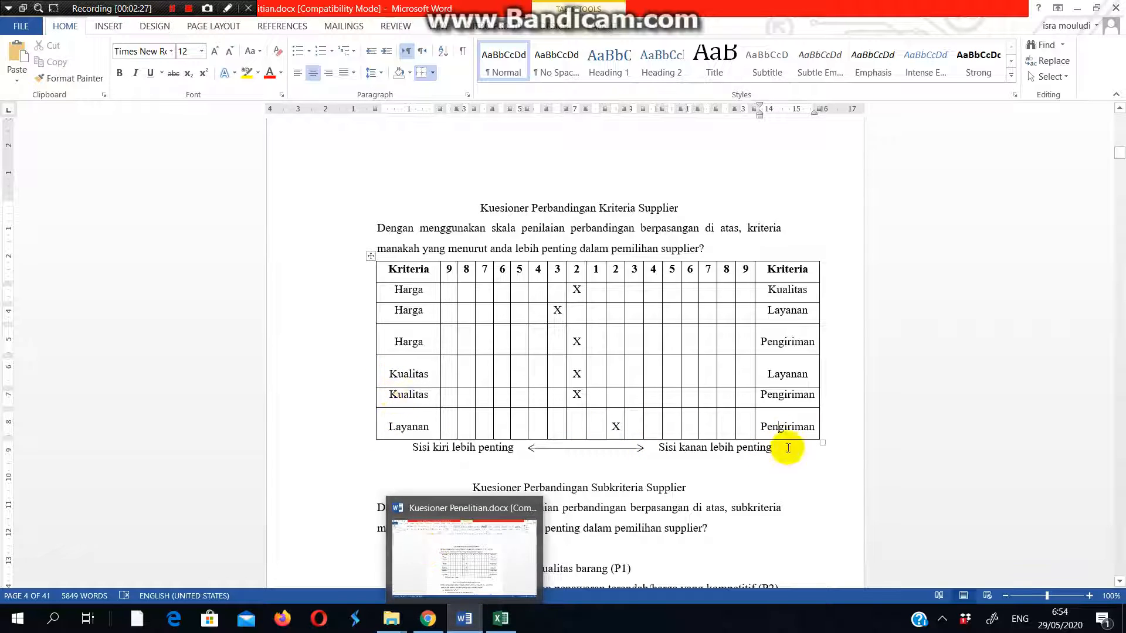
pyautogui.click(500, 618)
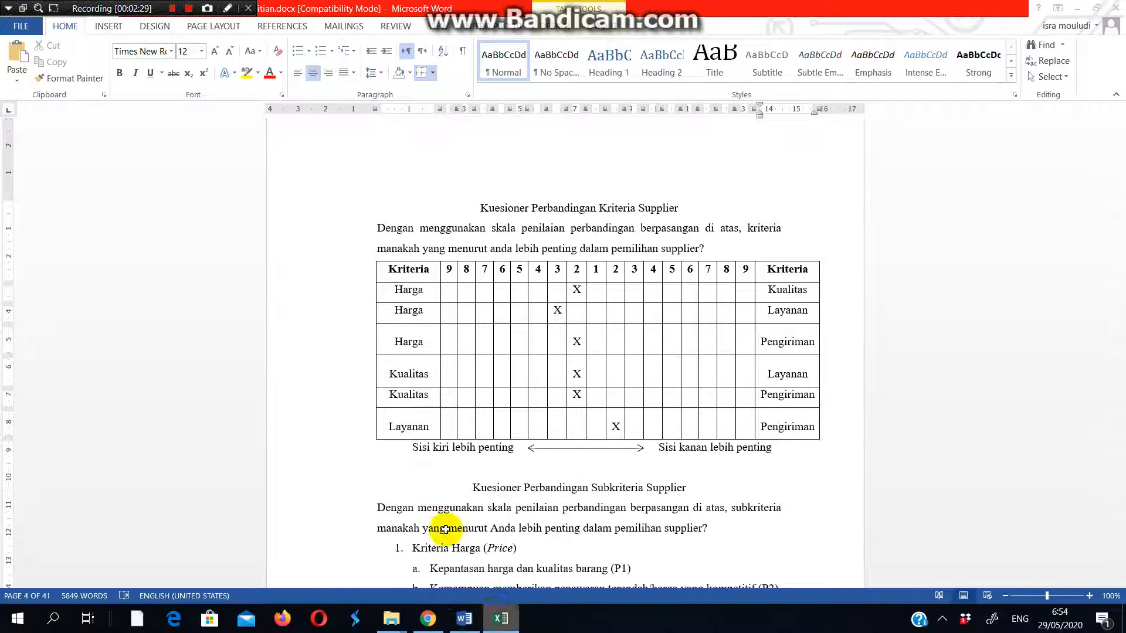
pyautogui.click(86, 253)
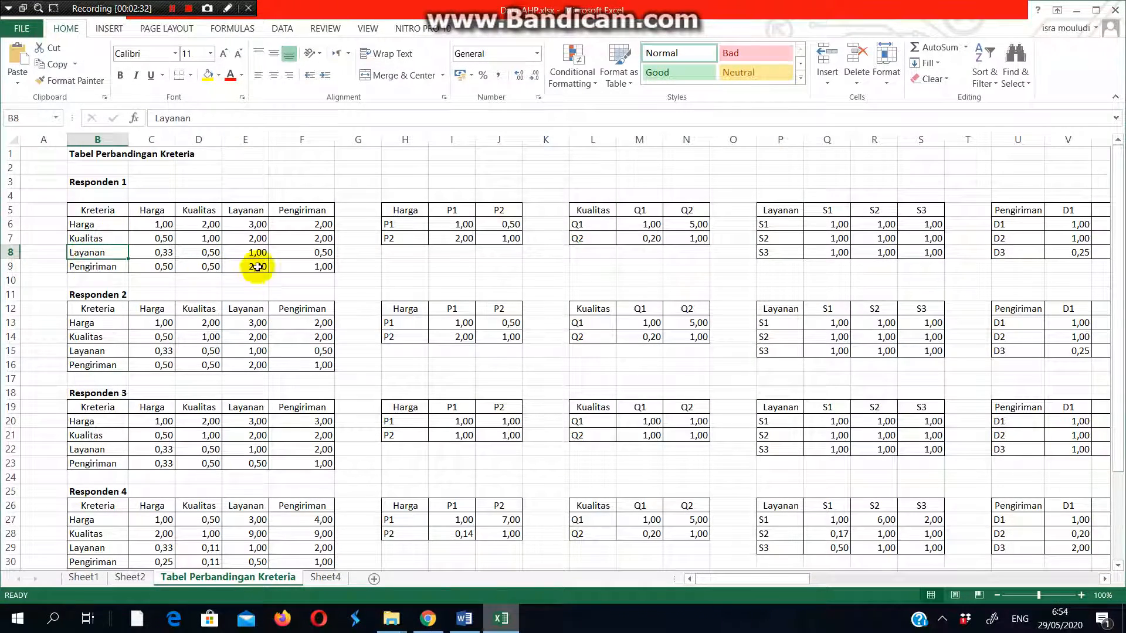
pyautogui.click(315, 254)
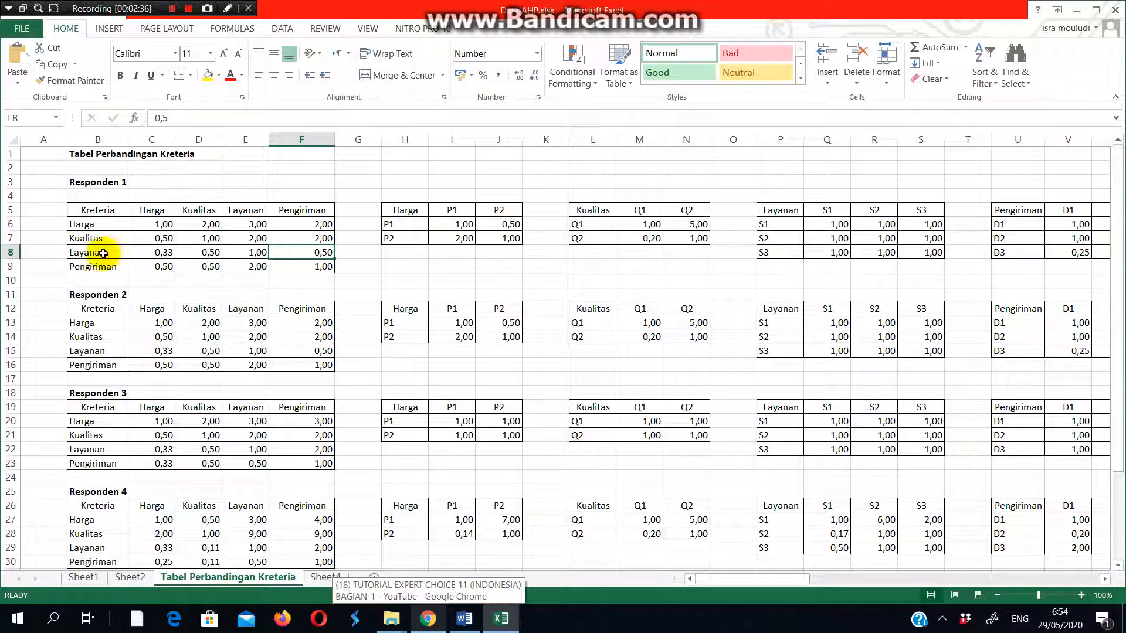
pyautogui.click(464, 619)
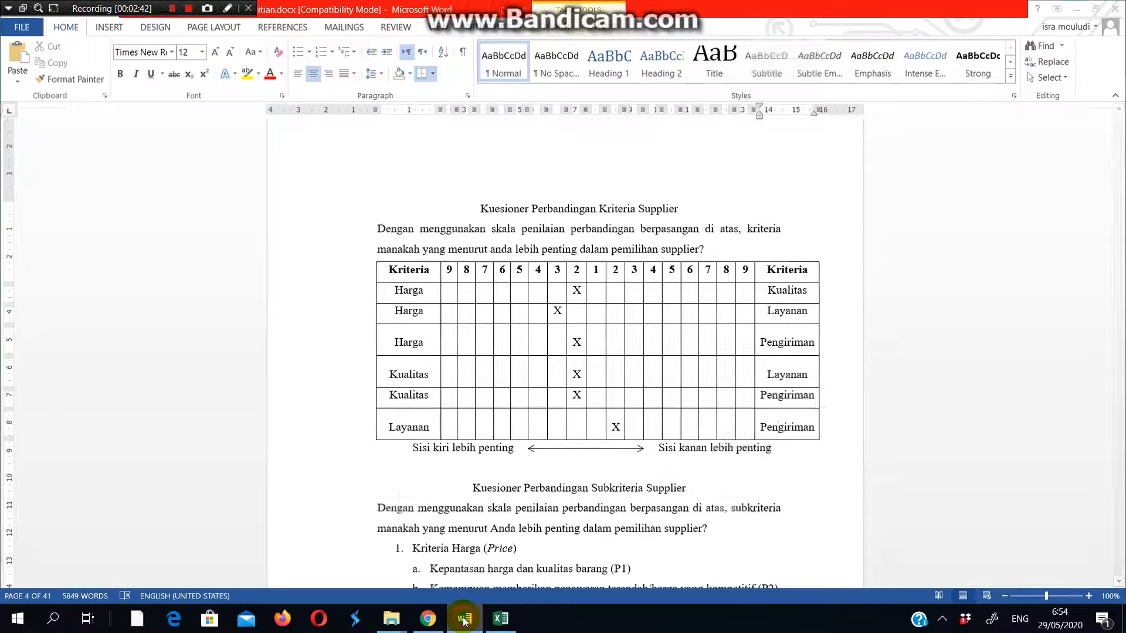
pyautogui.click(464, 619)
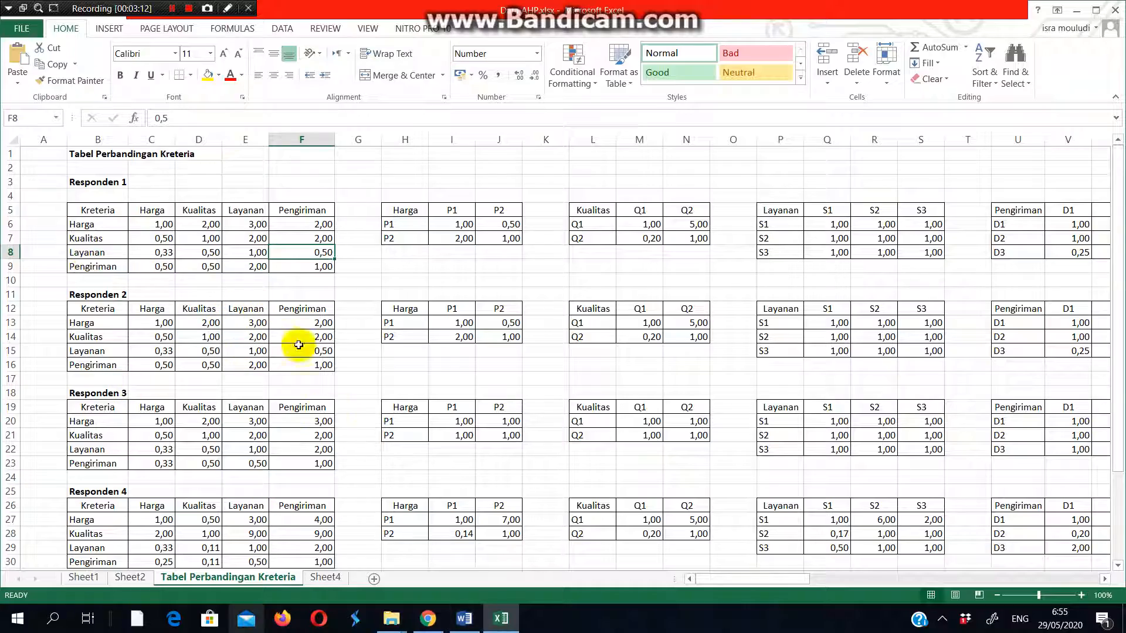
pyautogui.click(431, 618)
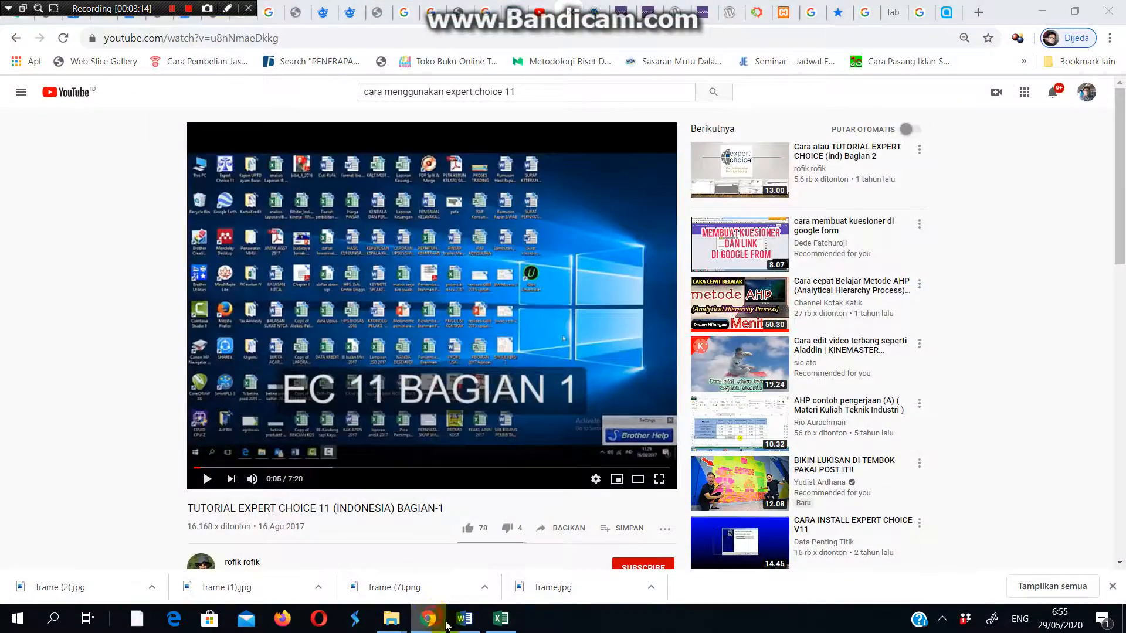
pyautogui.click(431, 618)
pyautogui.click(498, 620)
pyautogui.click(495, 624)
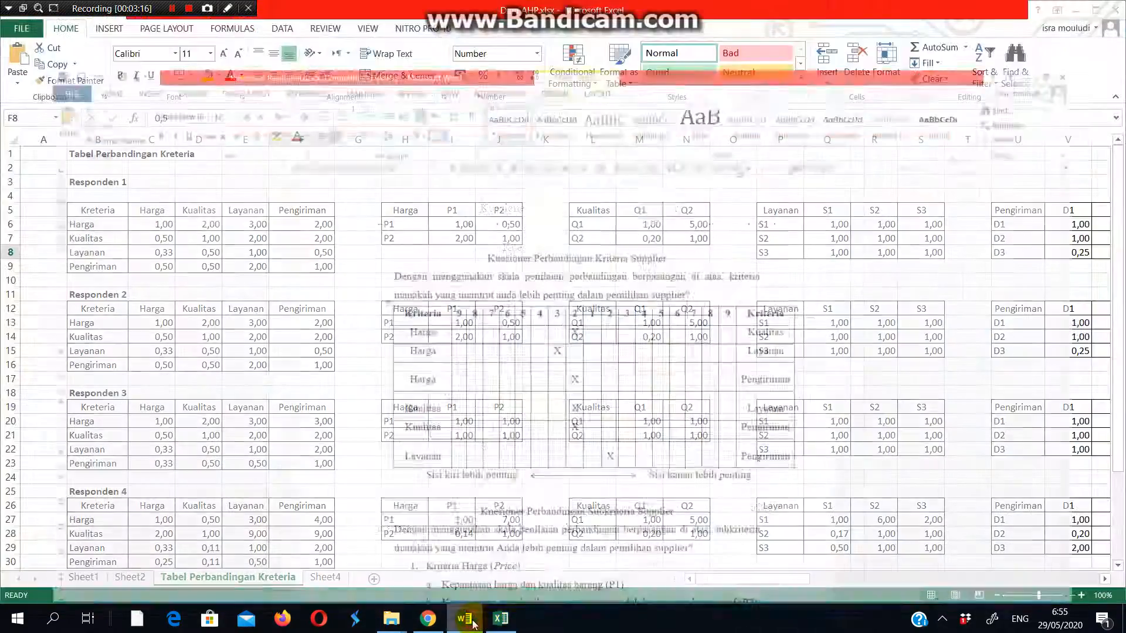
# - Review the criteria questionnaire in Word and check the Pengiriman versus Layanan cell of Responden 1's table in Excel
pyautogui.click(464, 618)
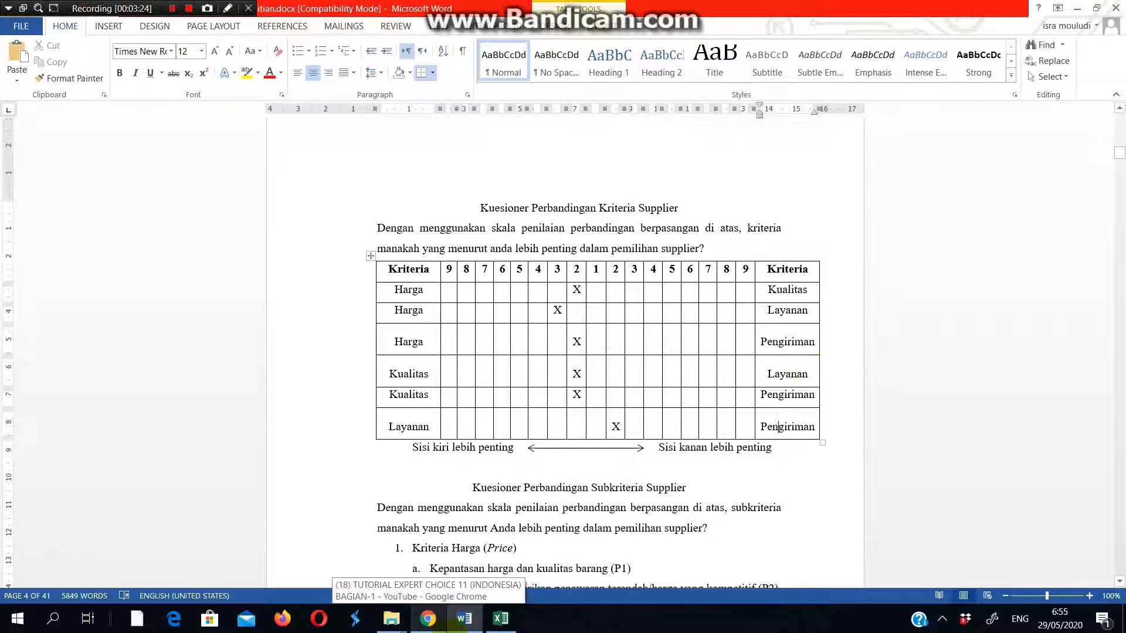
pyautogui.click(465, 622)
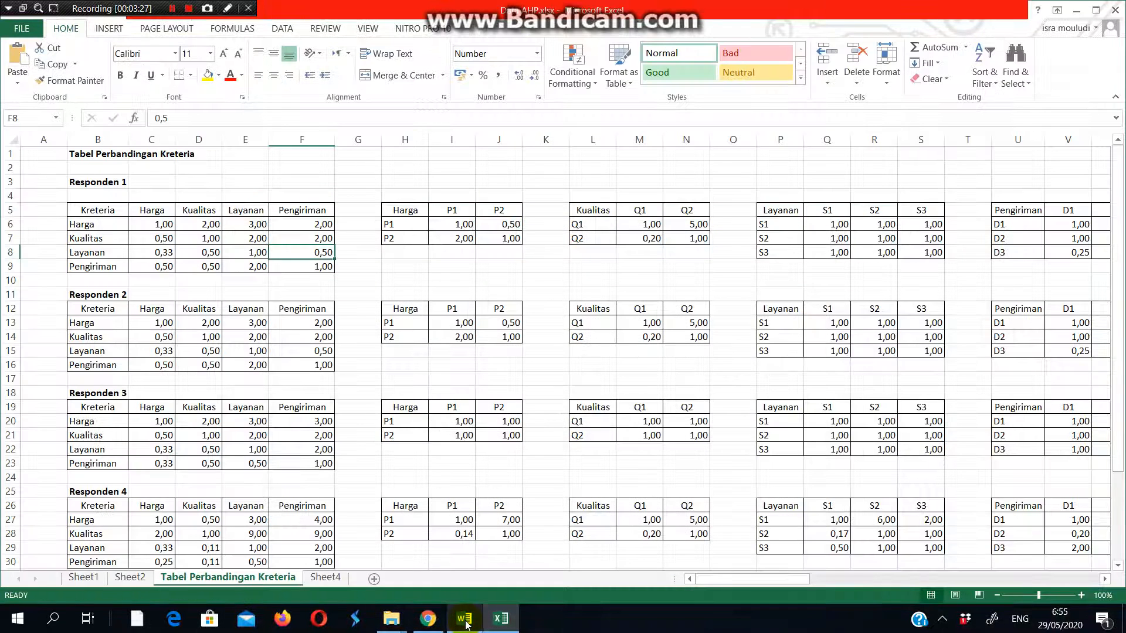
pyautogui.click(76, 269)
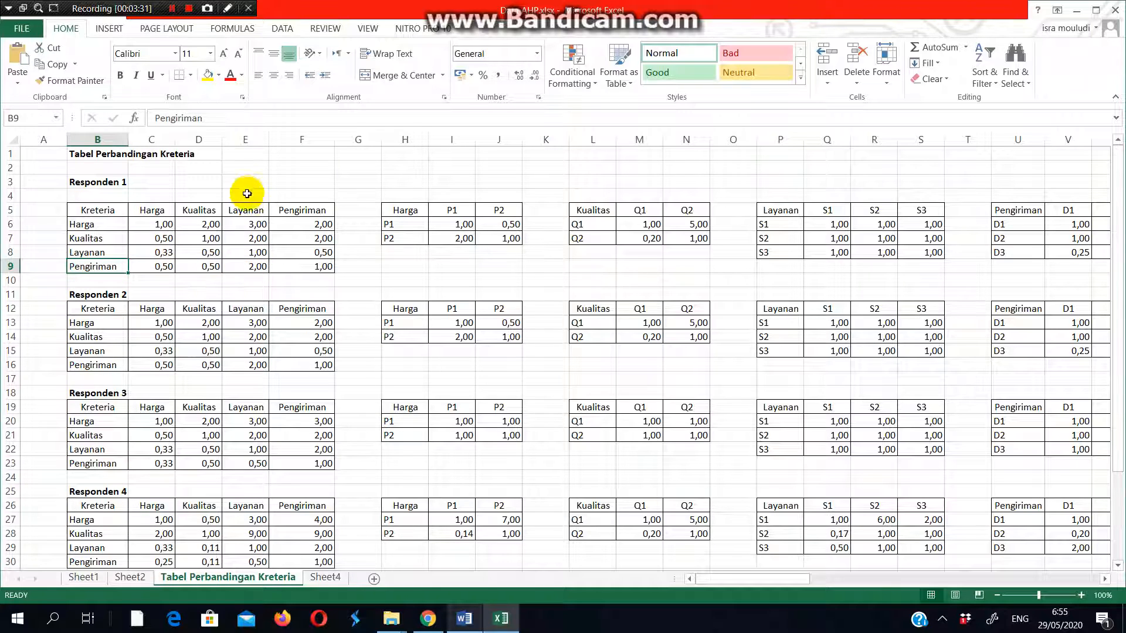
pyautogui.click(246, 267)
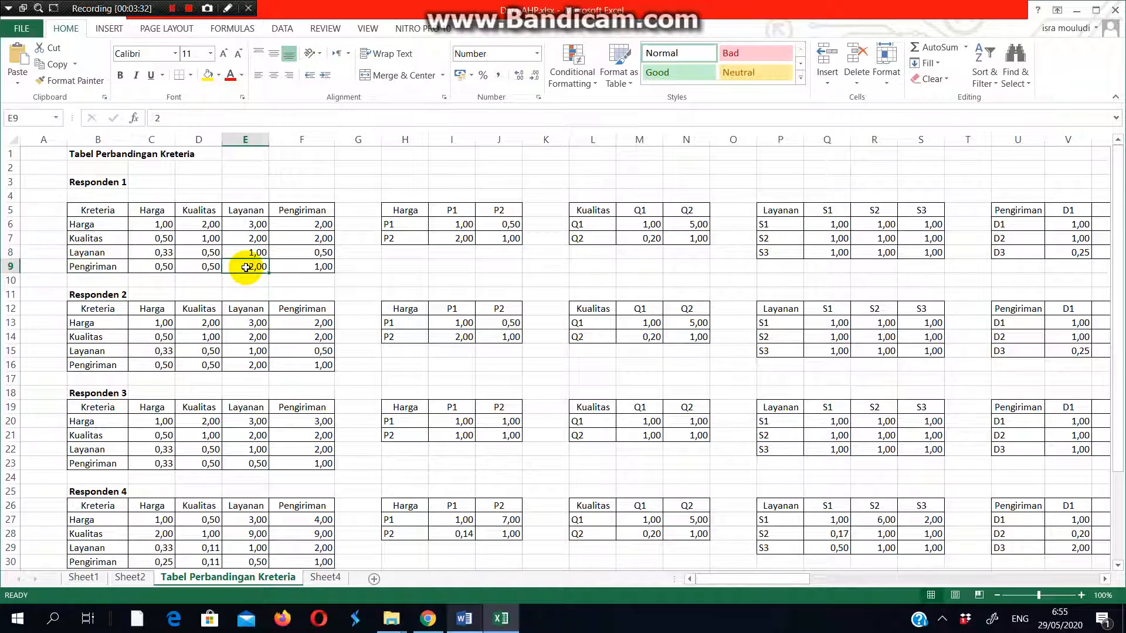
# - Enter 1/2 in Responden 1's criteria table where the Layanan row meets the Pengiriman column
pyautogui.click(93, 252)
pyautogui.click(284, 210)
pyautogui.click(300, 256)
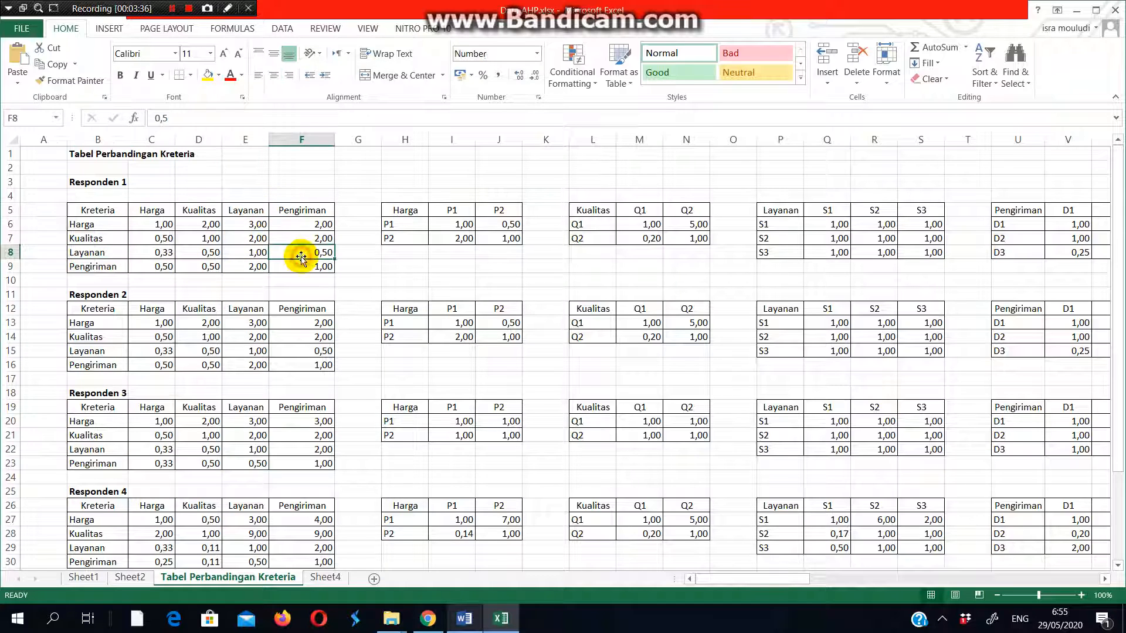
pyautogui.write('1/')
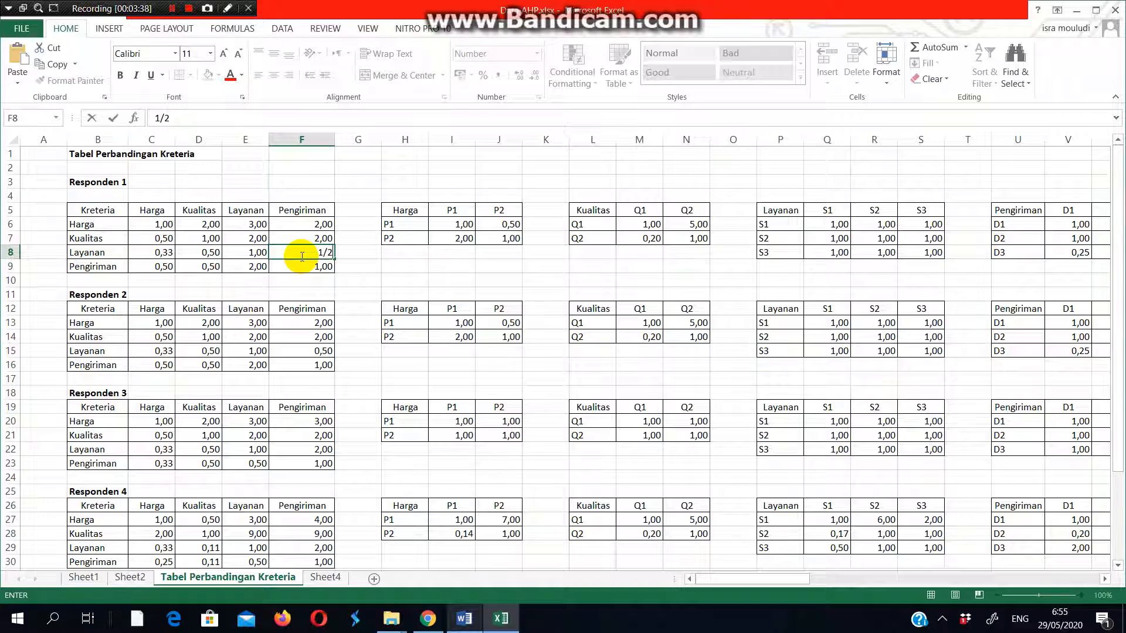
pyautogui.write('2')
pyautogui.press('Return')
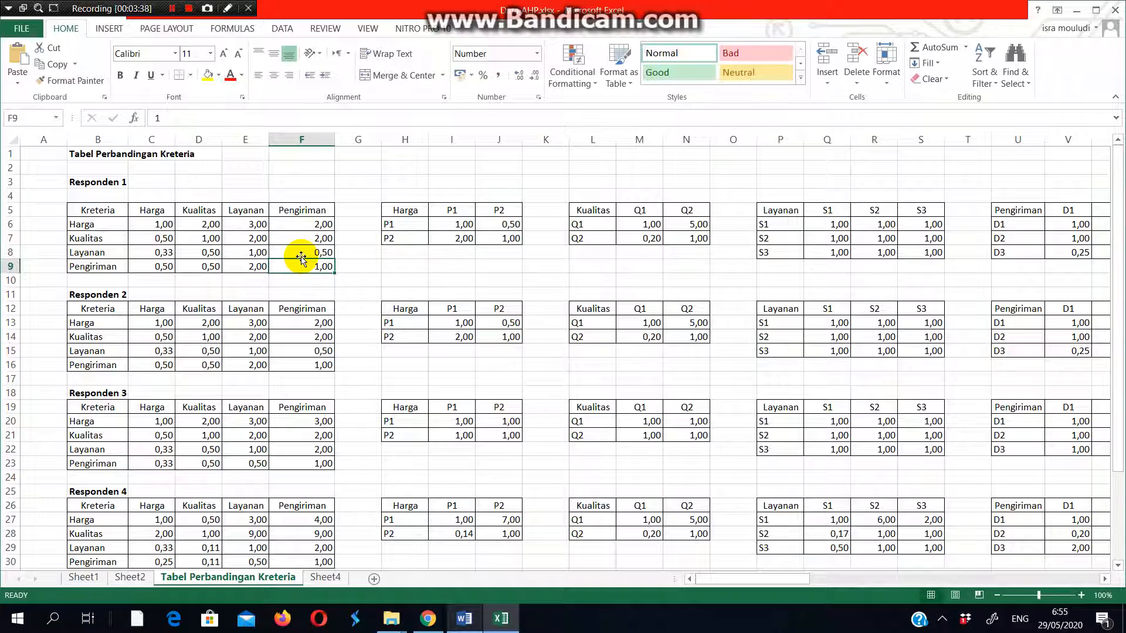
# - Examine the diagonal cells of Responden 1's criteria table, where each criterion is compared with itself
pyautogui.click(76, 225)
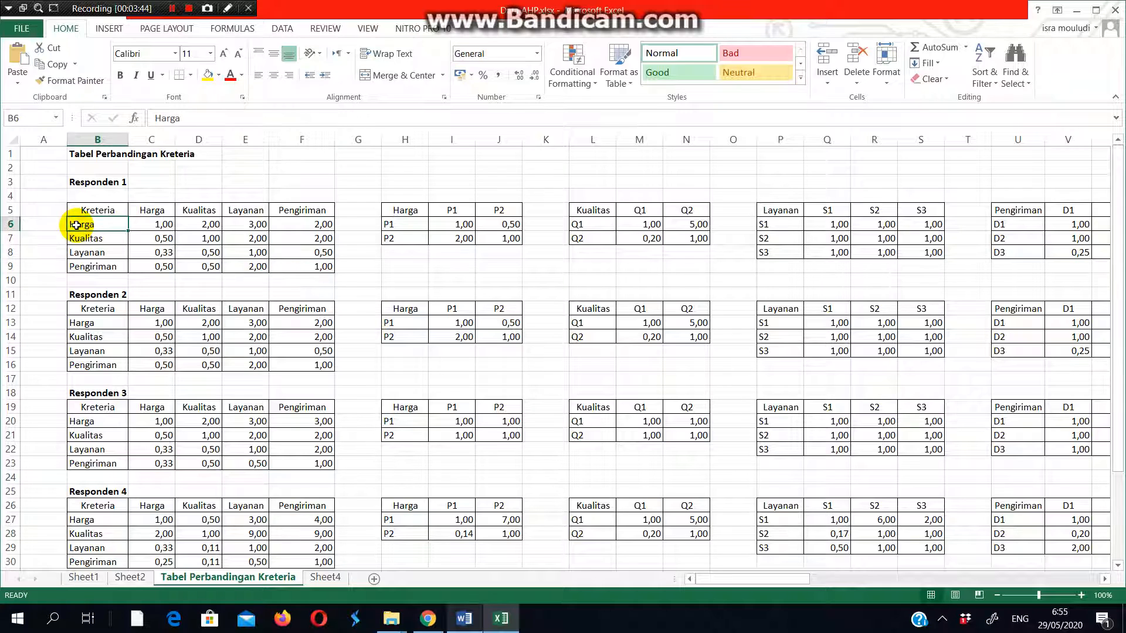
pyautogui.click(153, 224)
pyautogui.click(199, 238)
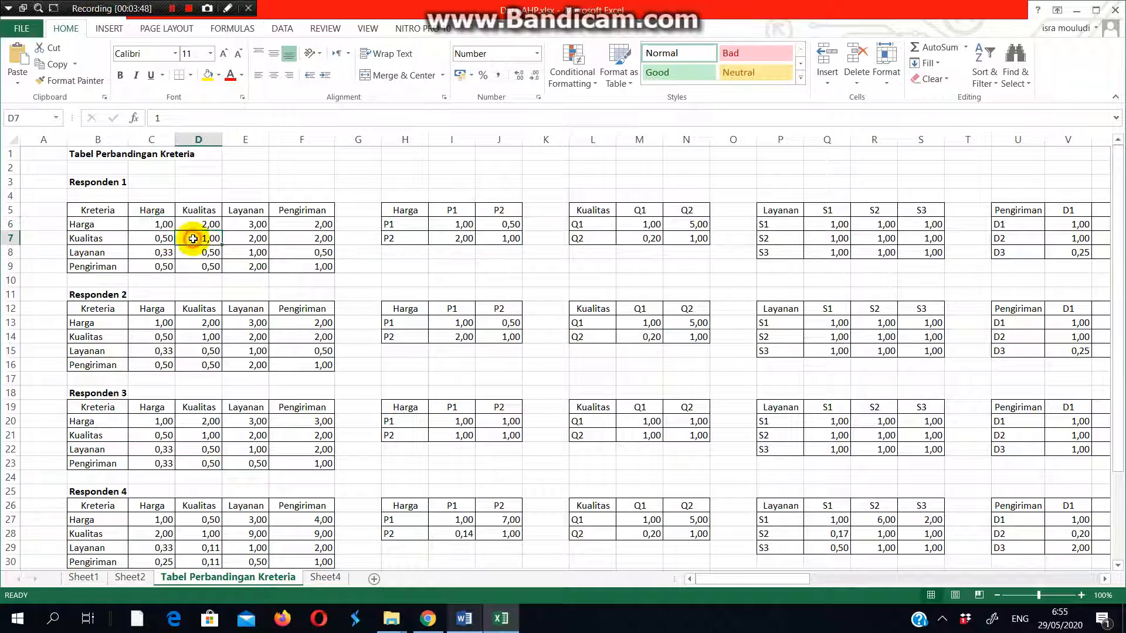
pyautogui.click(246, 252)
pyautogui.click(321, 270)
# - Enter 1/2 where the Kualitas row meets the Harga column in Responden 1's table, as the reciprocal of Harga versus Kualitas
pyautogui.click(95, 224)
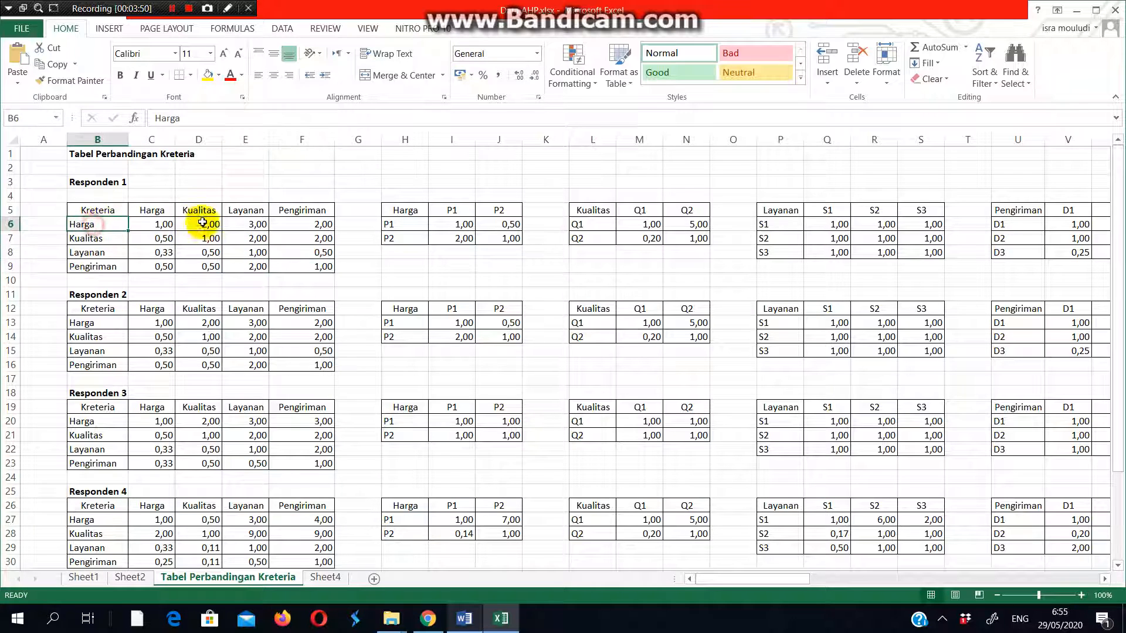
pyautogui.click(199, 213)
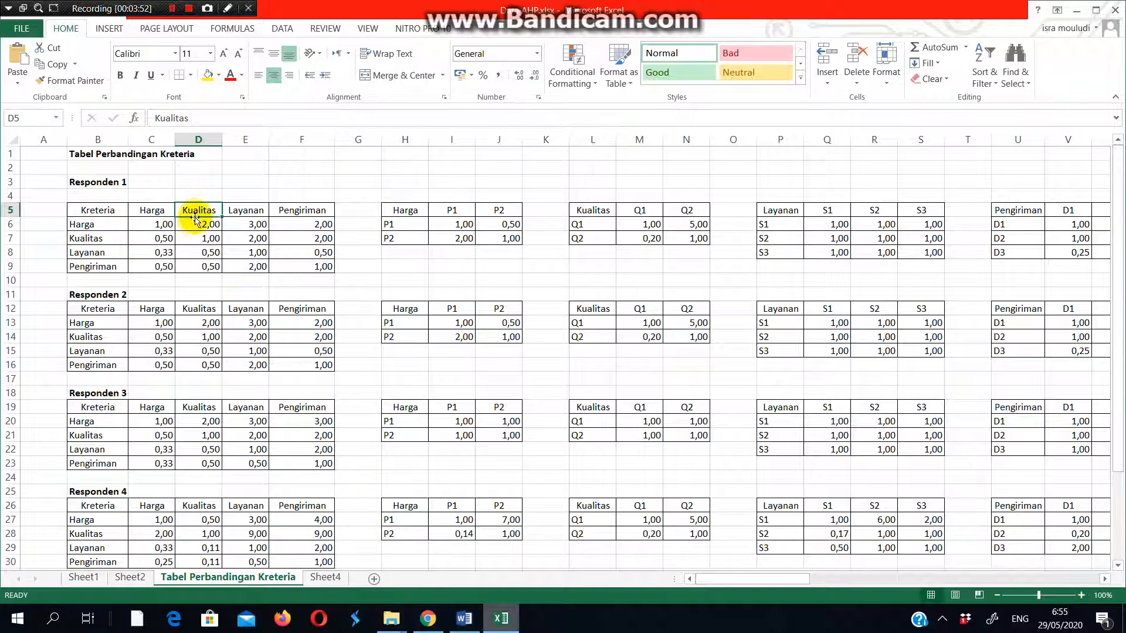
pyautogui.click(194, 223)
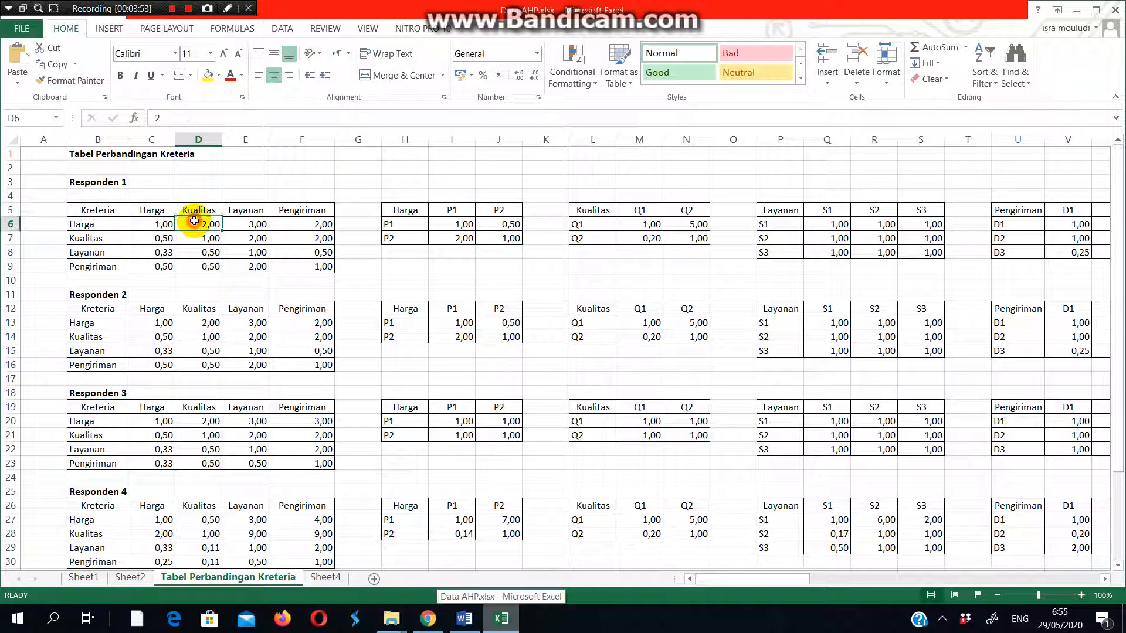
pyautogui.click(90, 239)
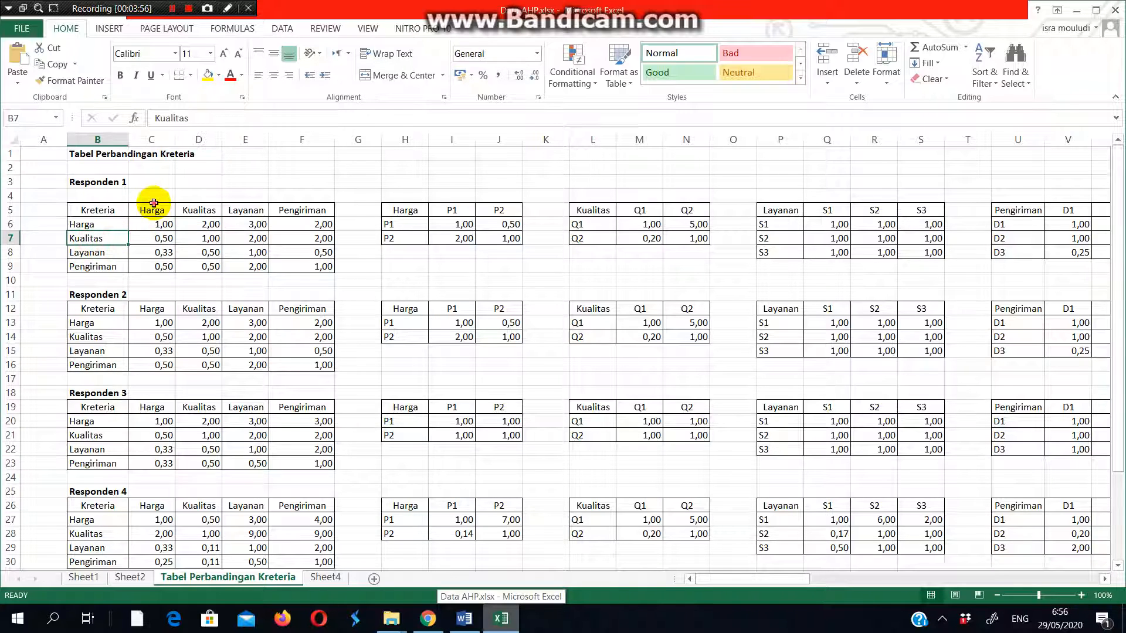
pyautogui.click(154, 210)
pyautogui.click(151, 238)
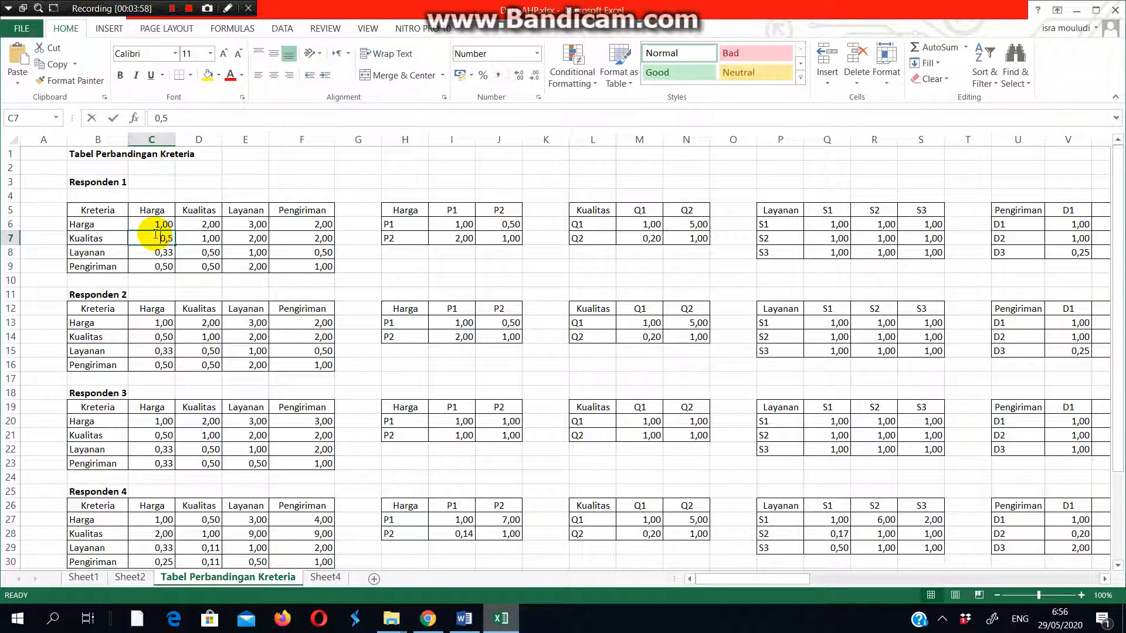
pyautogui.write('1/2')
pyautogui.press('Return')
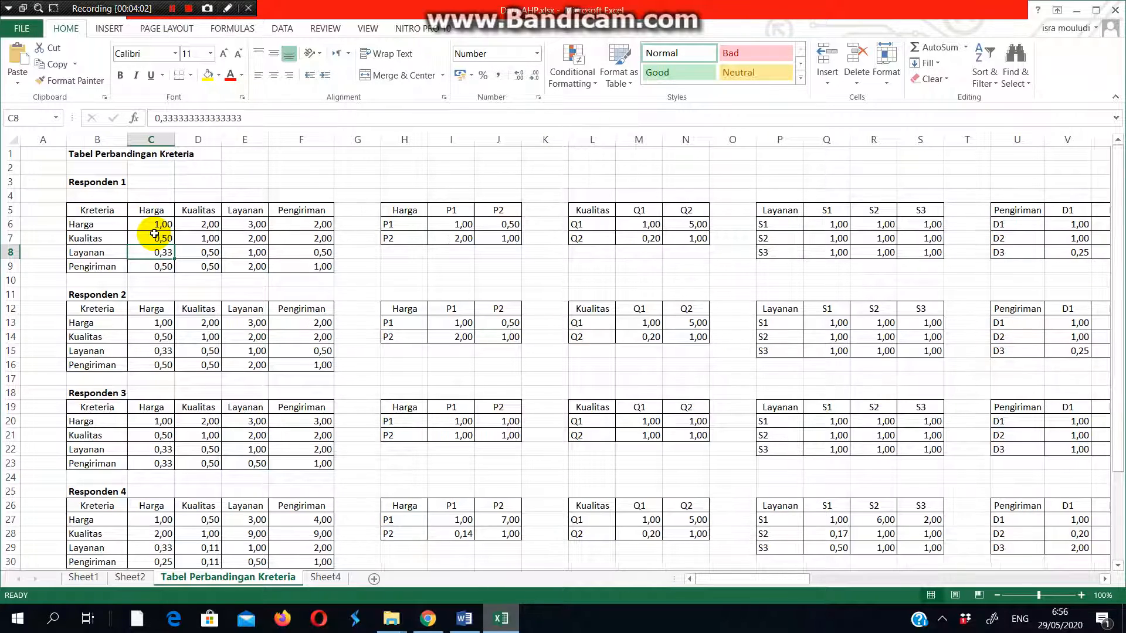
# - Look over the subcriteria and supplier comparison tables through S3, returning to the criteria tables
pyautogui.hscroll(6, 154, 234)
pyautogui.hscroll(10, 154, 234)
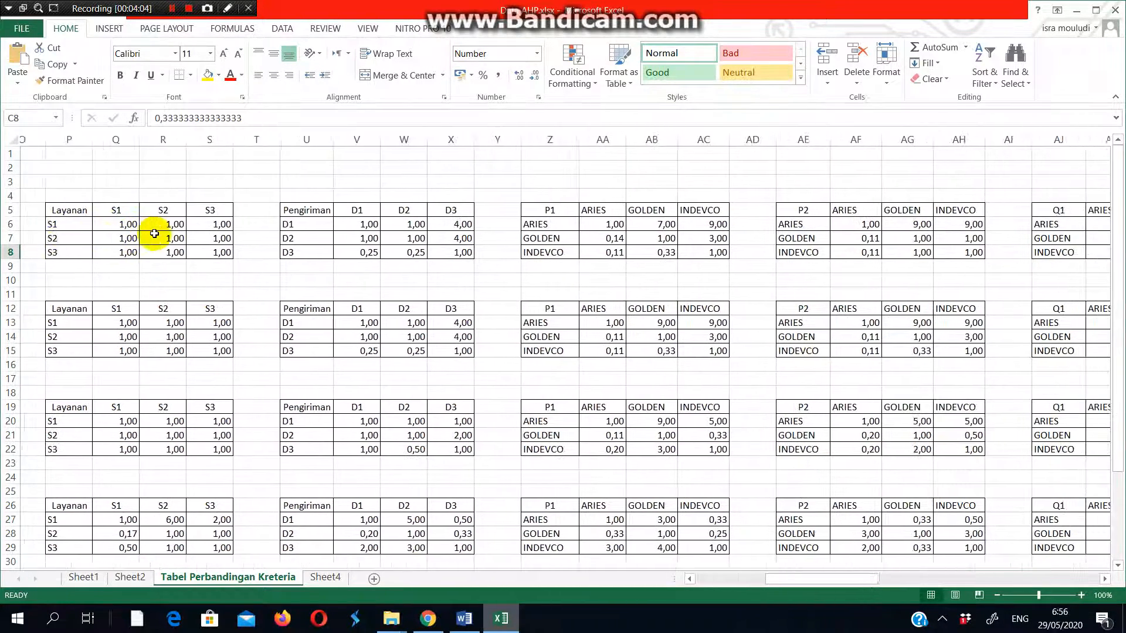
pyautogui.hscroll(8, 154, 234)
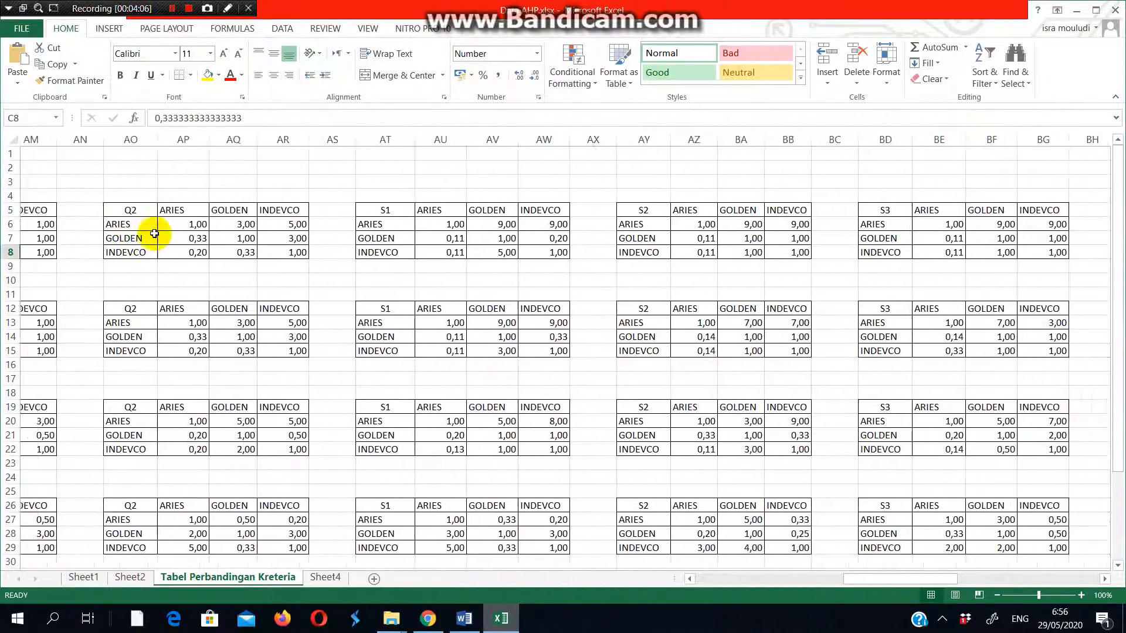
pyautogui.hscroll(-10, 154, 234)
pyautogui.hscroll(-14, 155, 233)
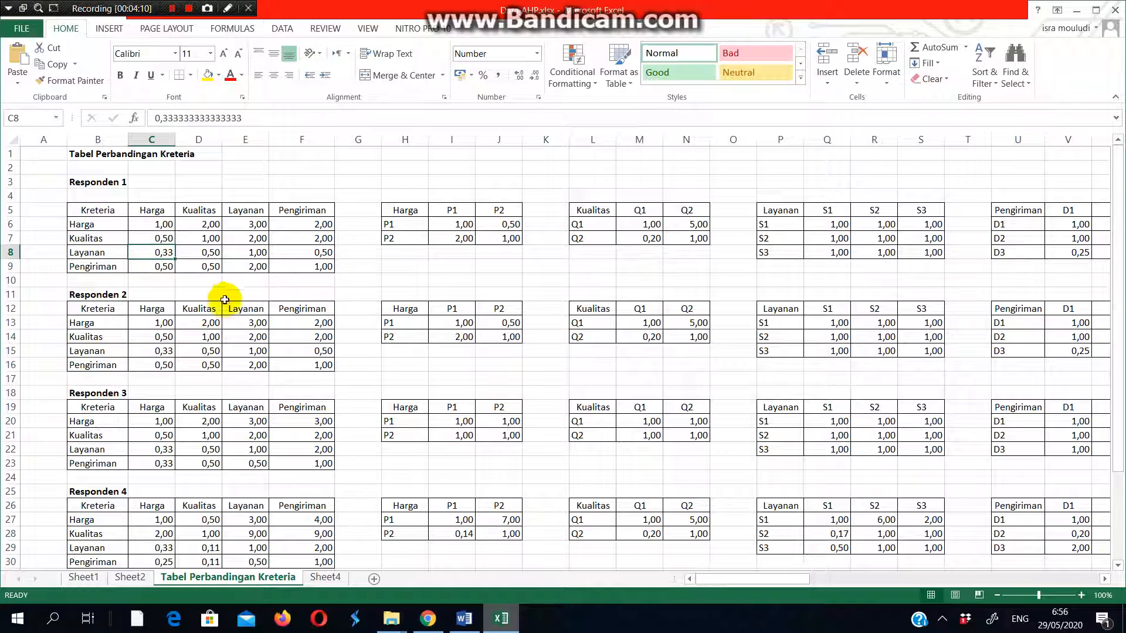
# - Look through the criteria tables of Responden 1 to Responden 4
pyautogui.scroll(-1, 94, 200)
pyautogui.scroll(-2, 93, 199)
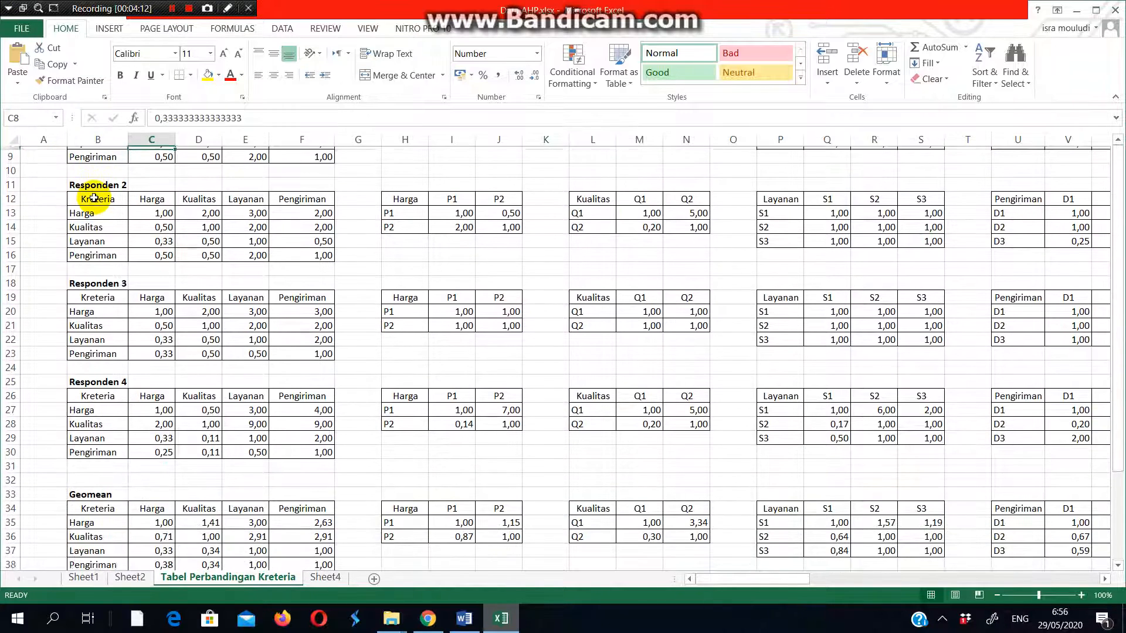
pyautogui.scroll(3, 81, 179)
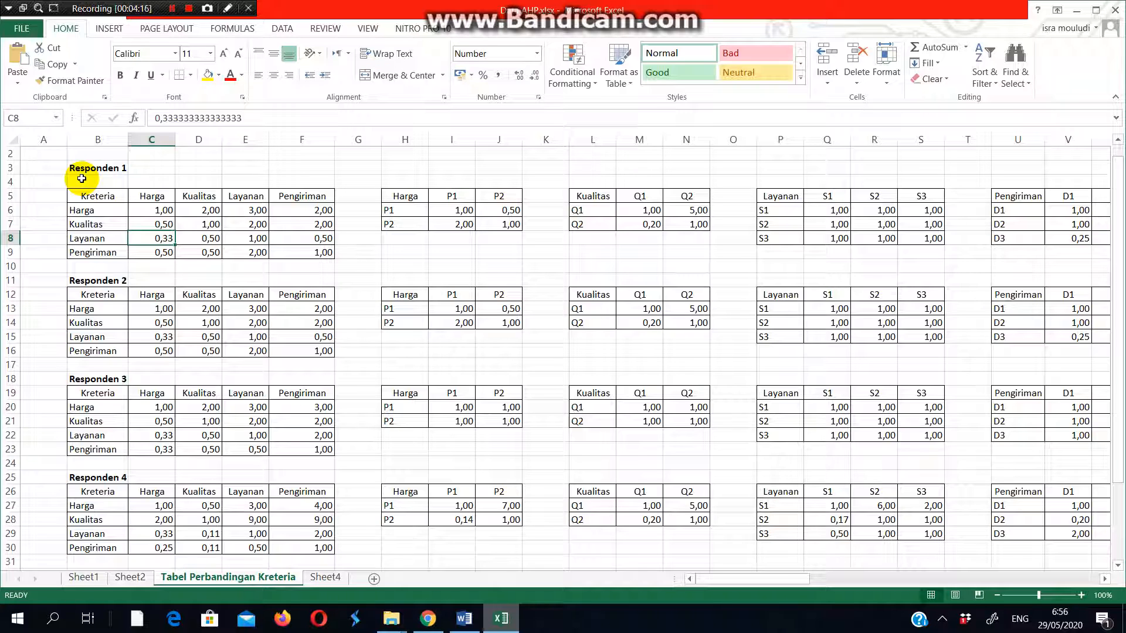
# - Inspect the Harga versus Harga cell of the Geomean criteria table below the respondents' tables
pyautogui.scroll(-8, 81, 178)
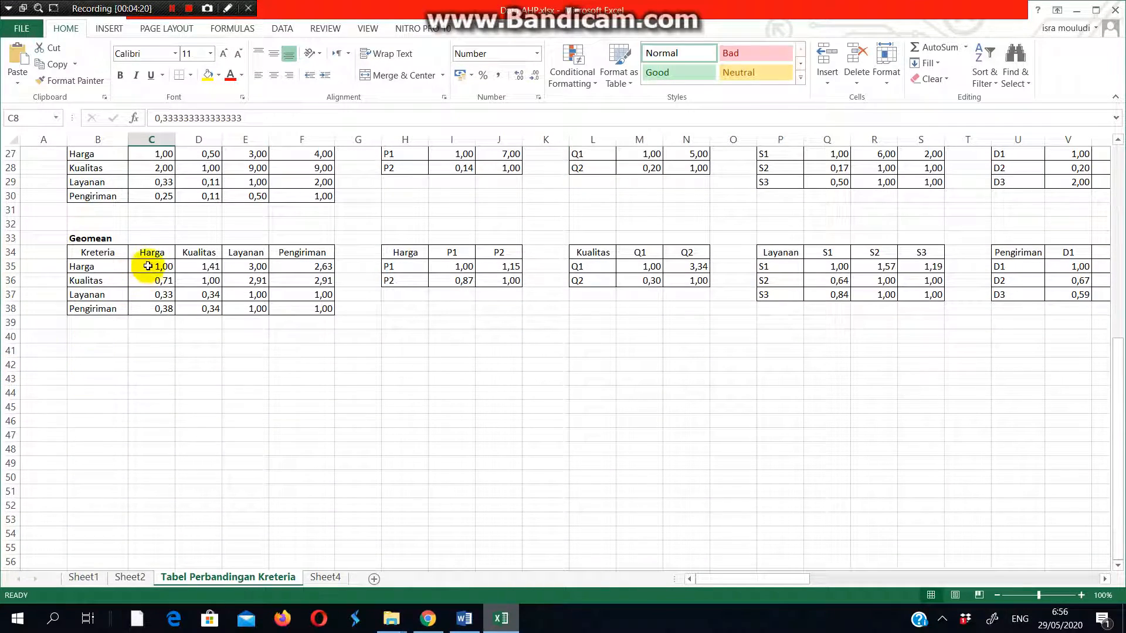
pyautogui.click(147, 266)
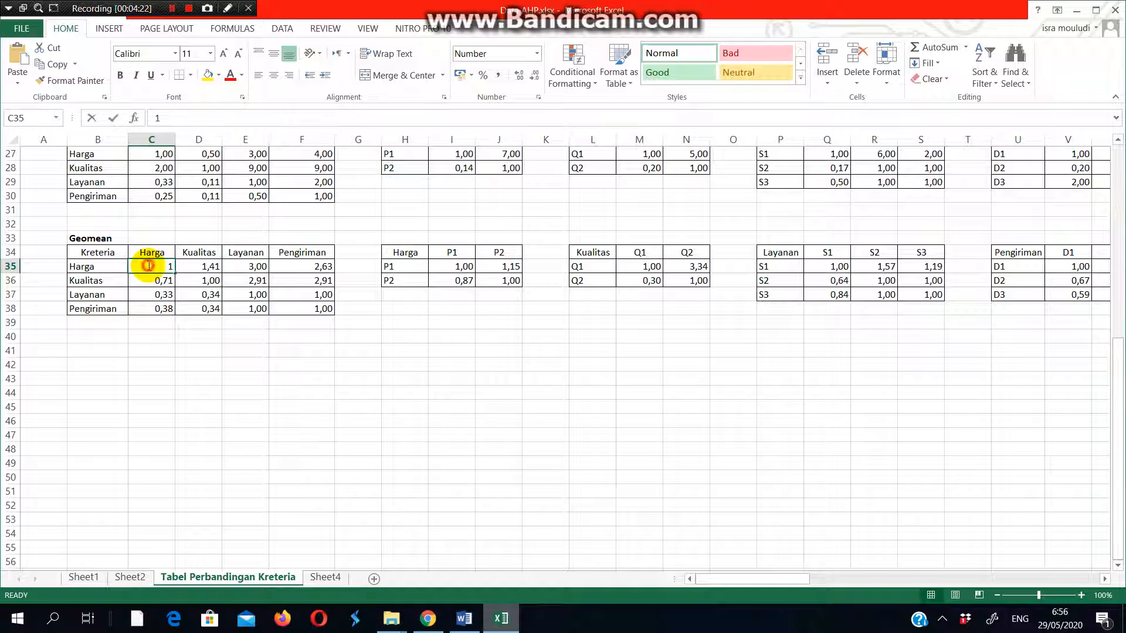
pyautogui.write('1')
pyautogui.click(183, 391)
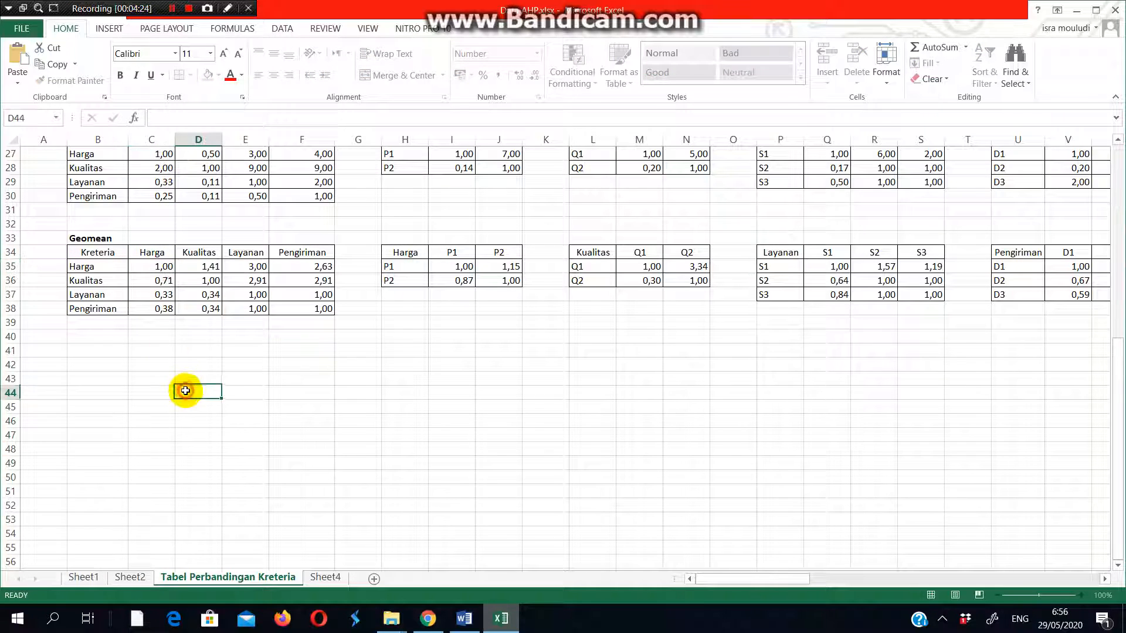
# - Inspect the Geomean formula for Harga versus Kualitas and trace its source cells in the four respondents' criteria tables
pyautogui.click(202, 267)
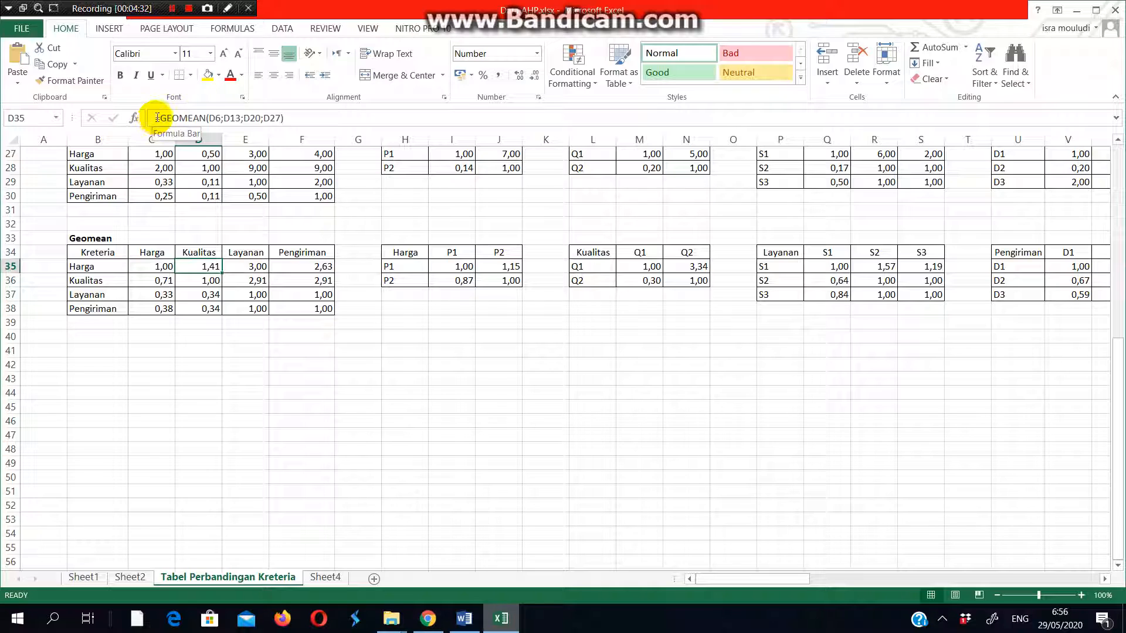
pyautogui.scroll(7, 197, 276)
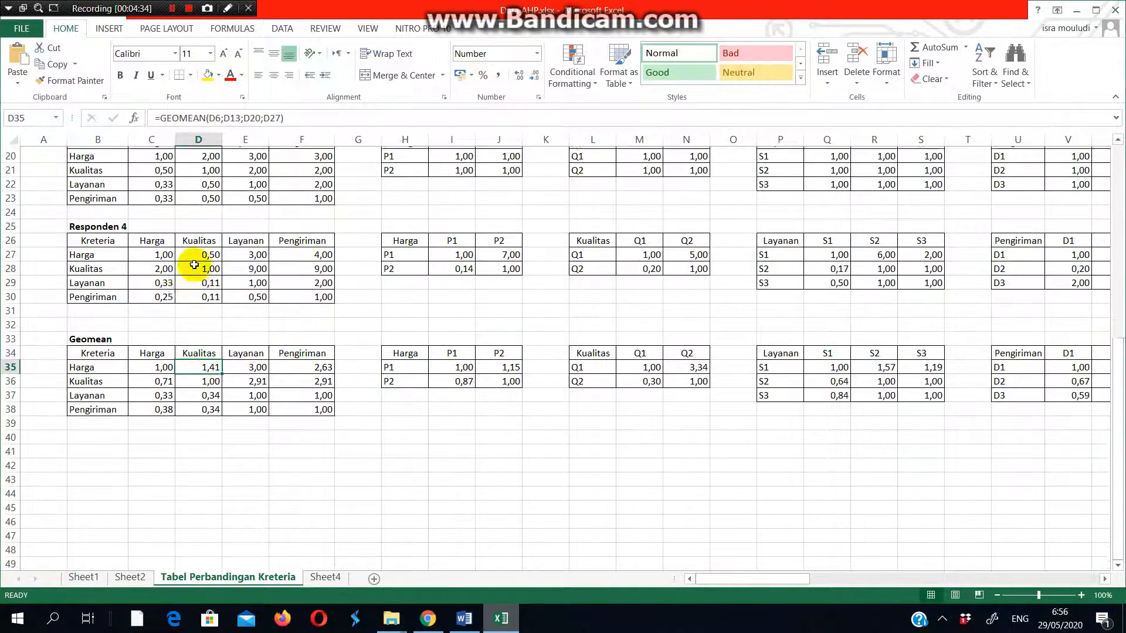
pyautogui.scroll(2, 197, 243)
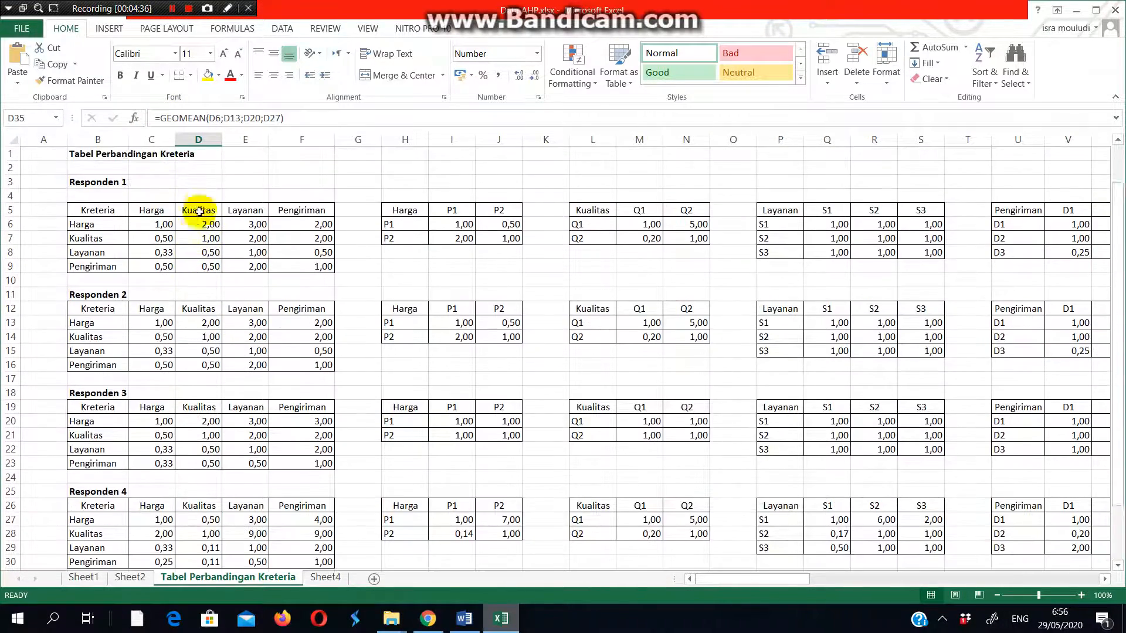
pyautogui.click(200, 222)
pyautogui.scroll(-5, 203, 226)
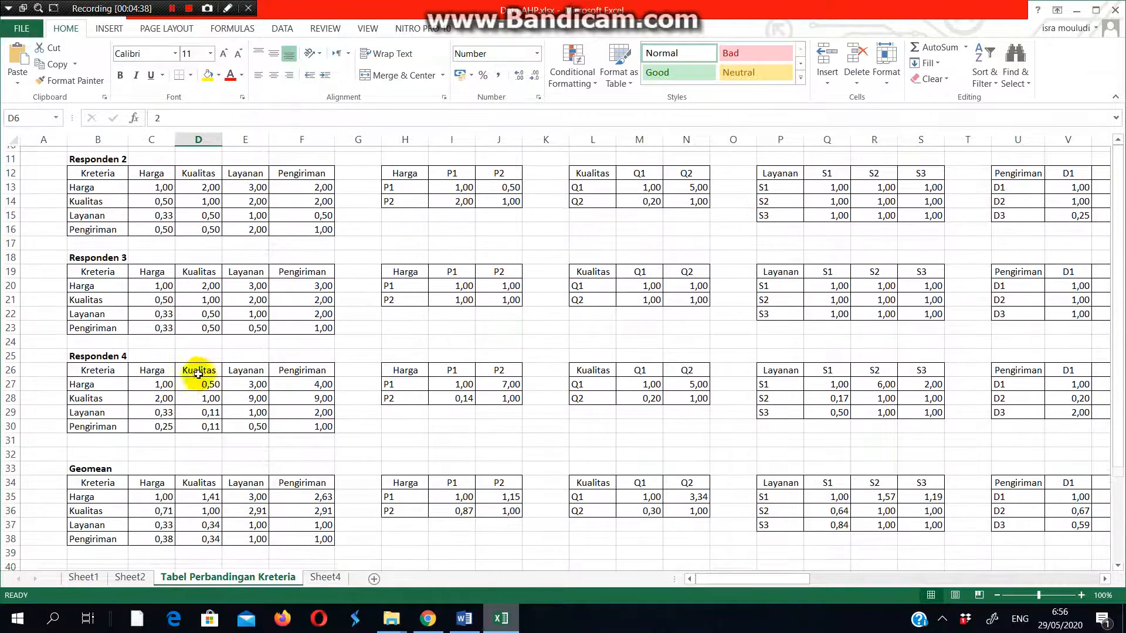
pyautogui.scroll(-2, 215, 227)
pyautogui.click(198, 337)
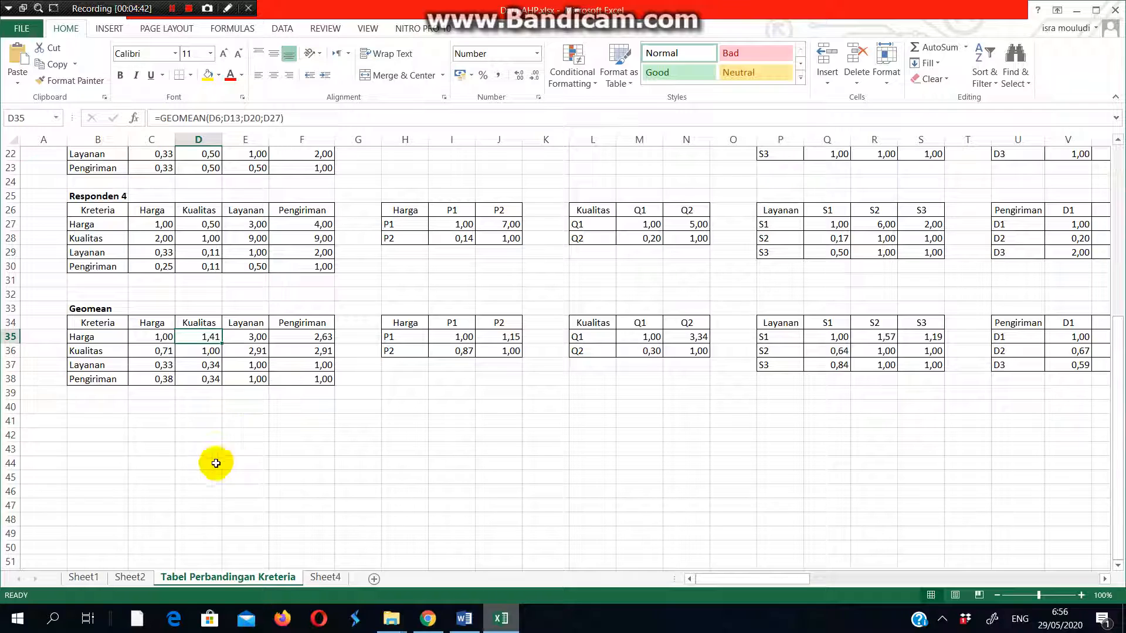
pyautogui.scroll(7, 226, 488)
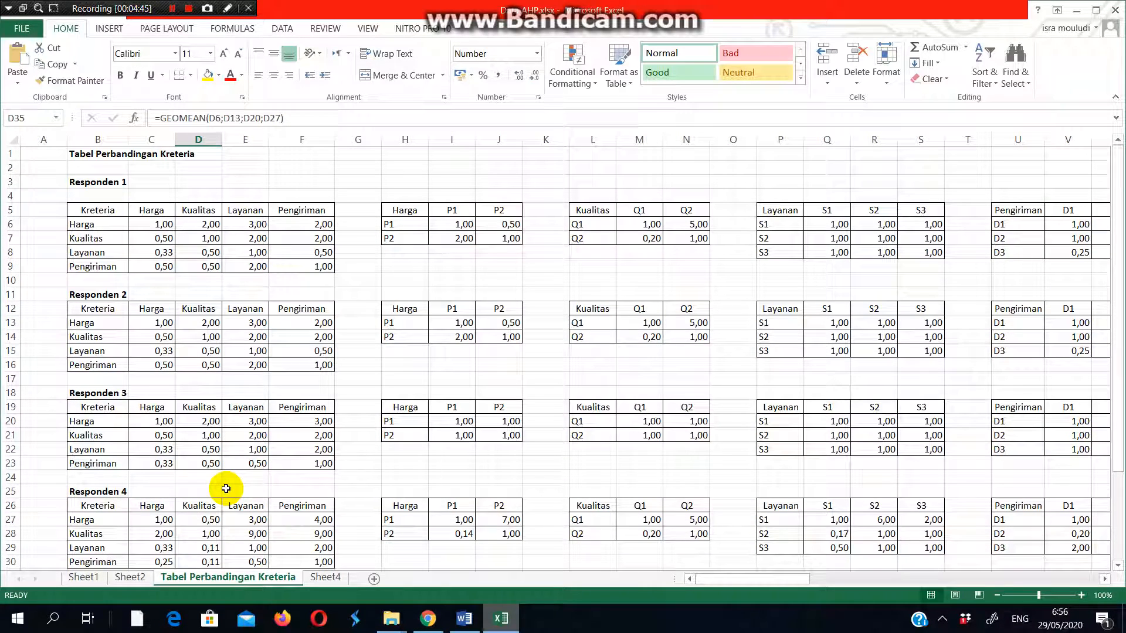
pyautogui.scroll(-8, 226, 489)
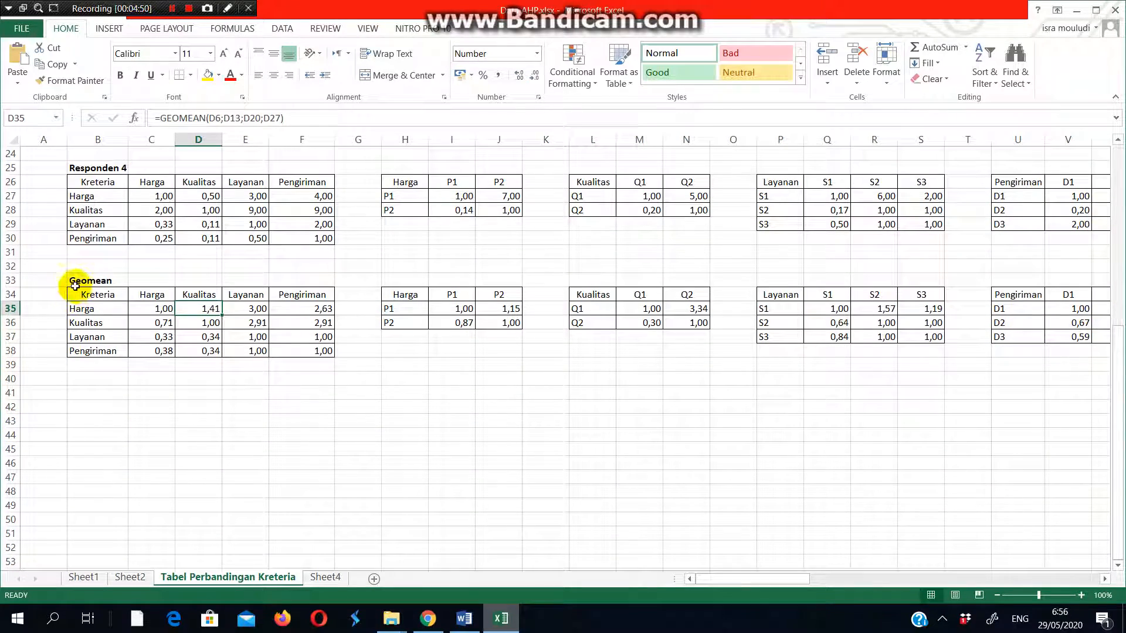
# - Look over the Geomean tables from the criteria through the D3 supplier comparison, returning to Responden 1's criteria table
pyautogui.moveTo(70, 296); pyautogui.dragTo(234, 350)
pyautogui.hscroll(3, 596, 480)
pyautogui.hscroll(8, 595, 479)
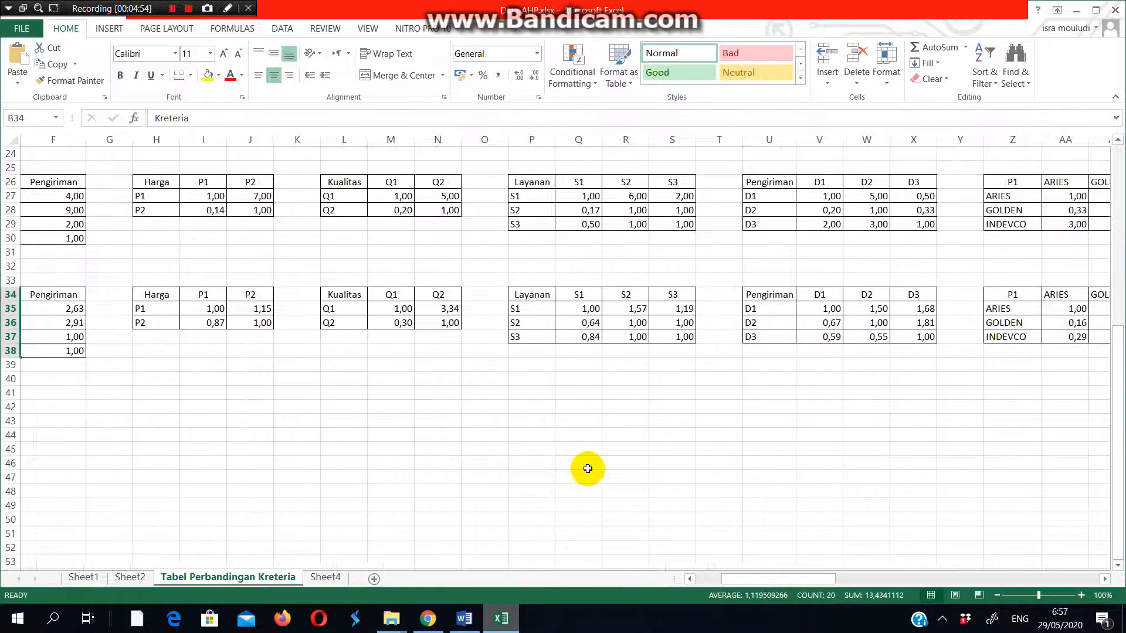
pyautogui.hscroll(12, 593, 454)
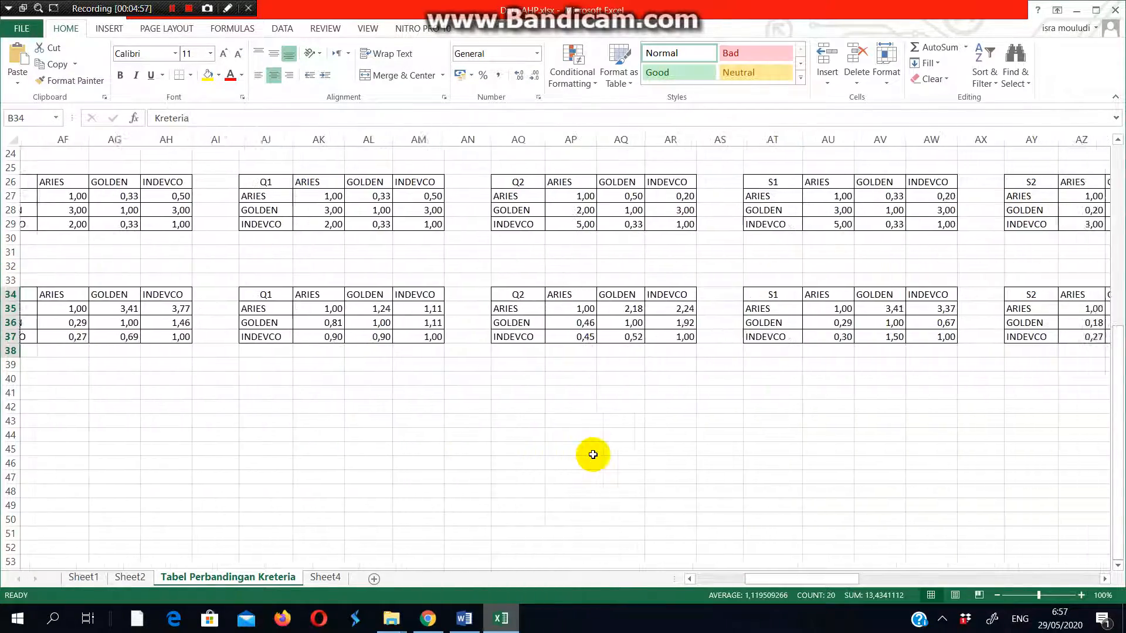
pyautogui.hscroll(1, 1012, 364)
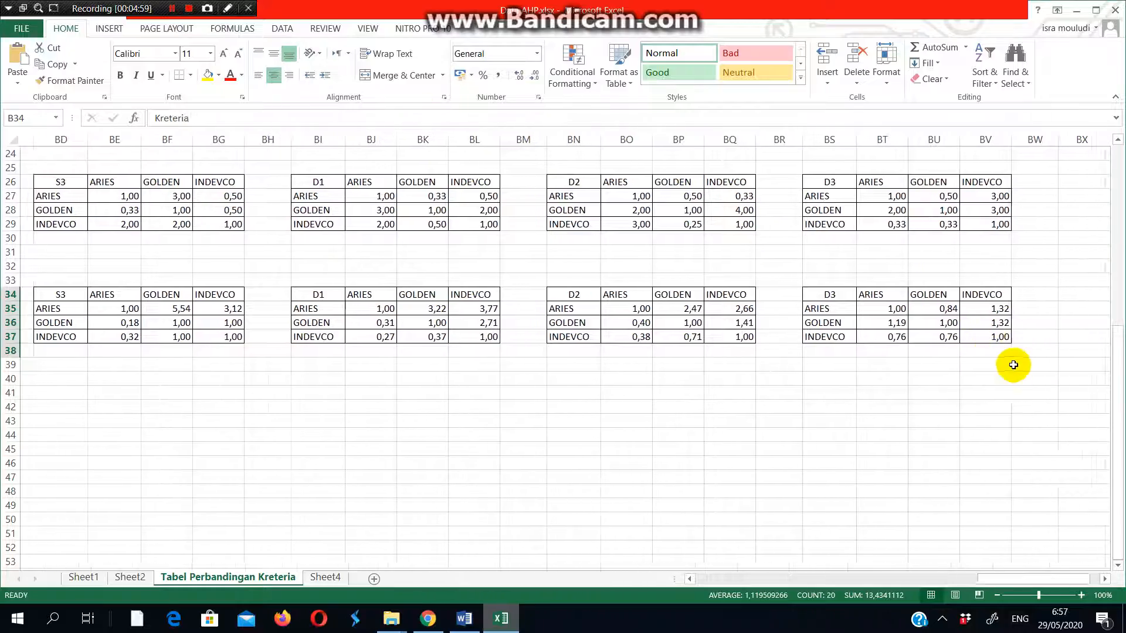
pyautogui.hscroll(-4, 930, 326)
pyautogui.hscroll(-15, 927, 330)
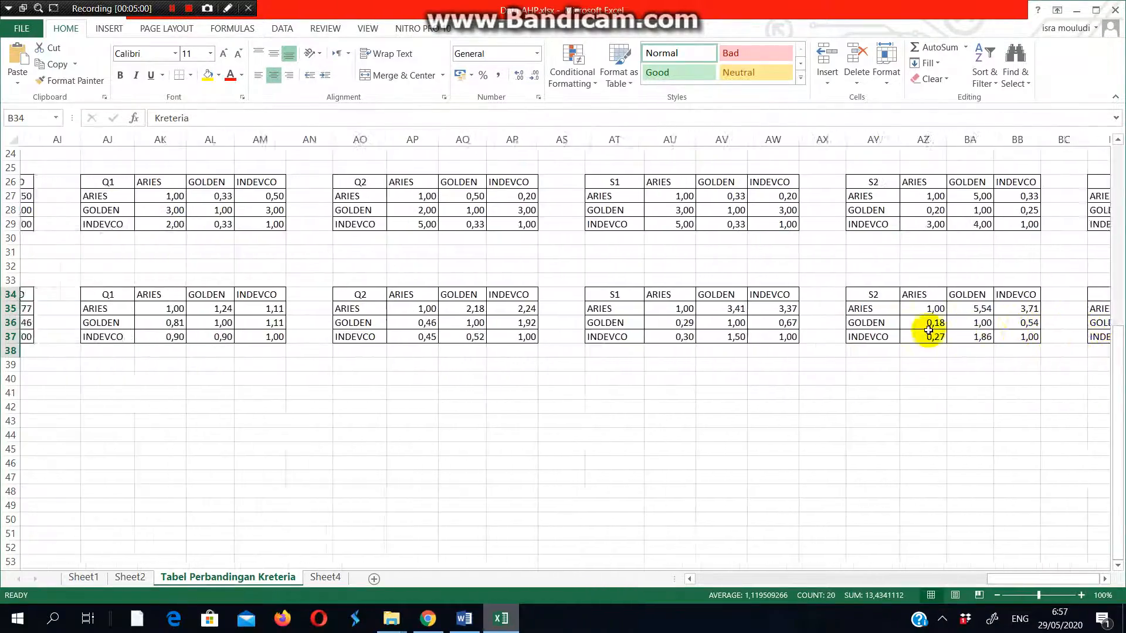
pyautogui.scroll(7, 928, 329)
pyautogui.hscroll(-7, 928, 329)
pyautogui.scroll(1, 928, 329)
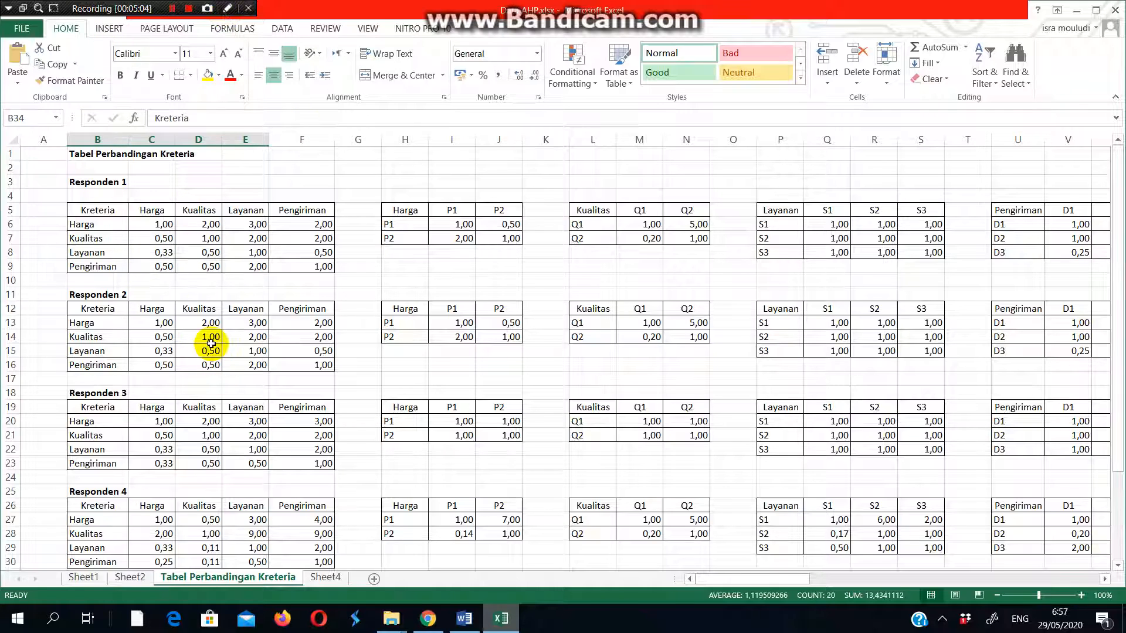
# - Minimize the workbook, launch Super Decisions from the desktop and dismiss its start-up window
pyautogui.click(1076, 16)
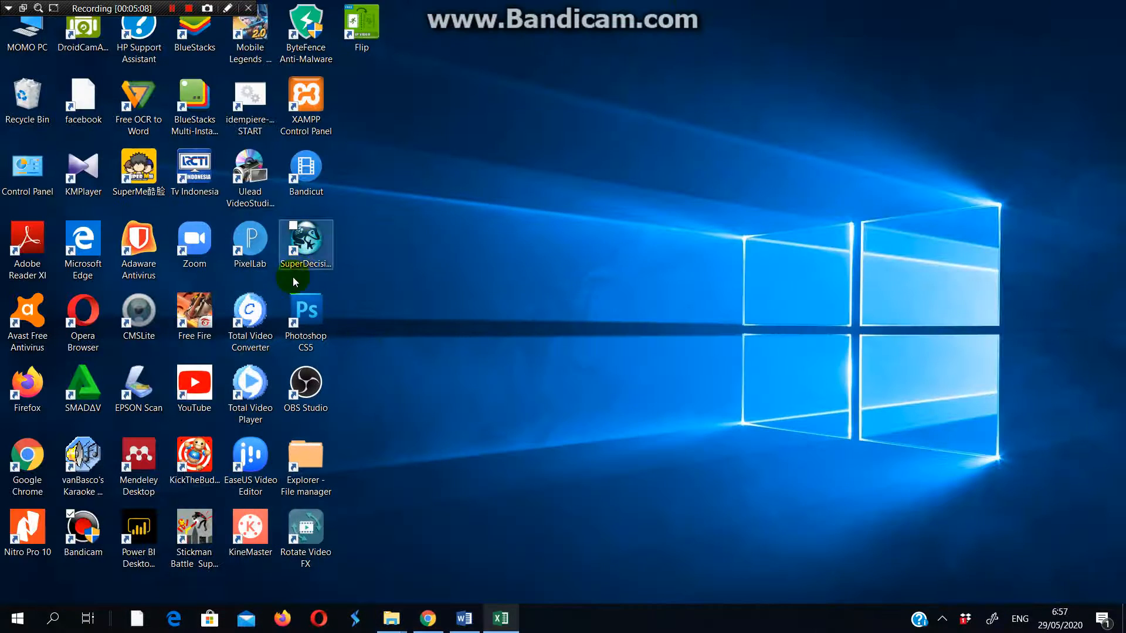
pyautogui.click(310, 246)
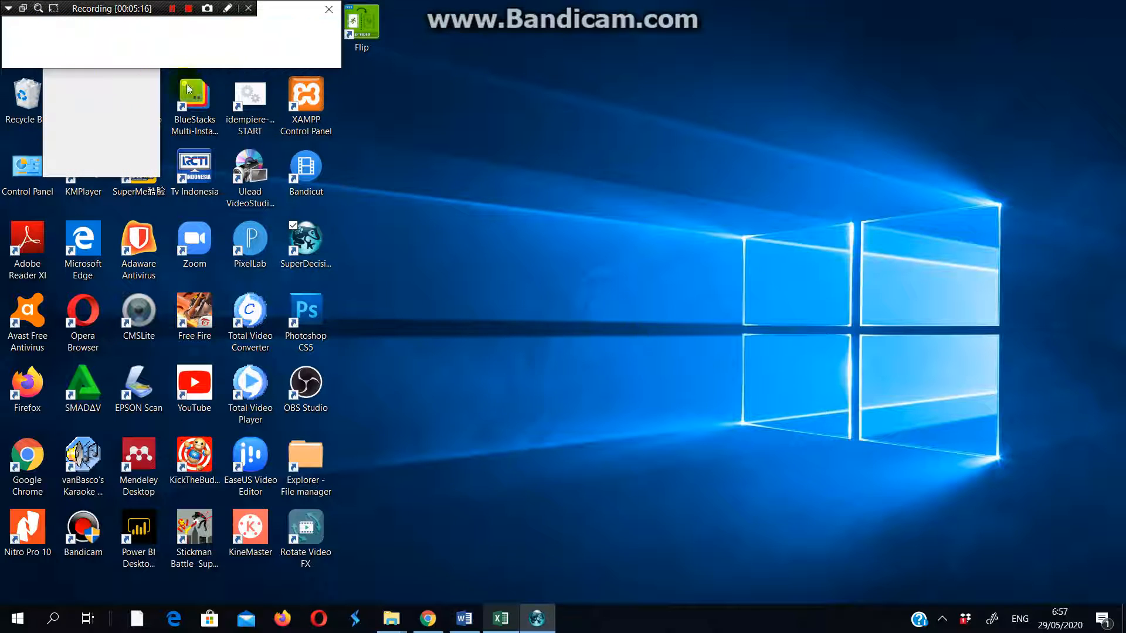
pyautogui.click(326, 10)
pyautogui.click(271, 45)
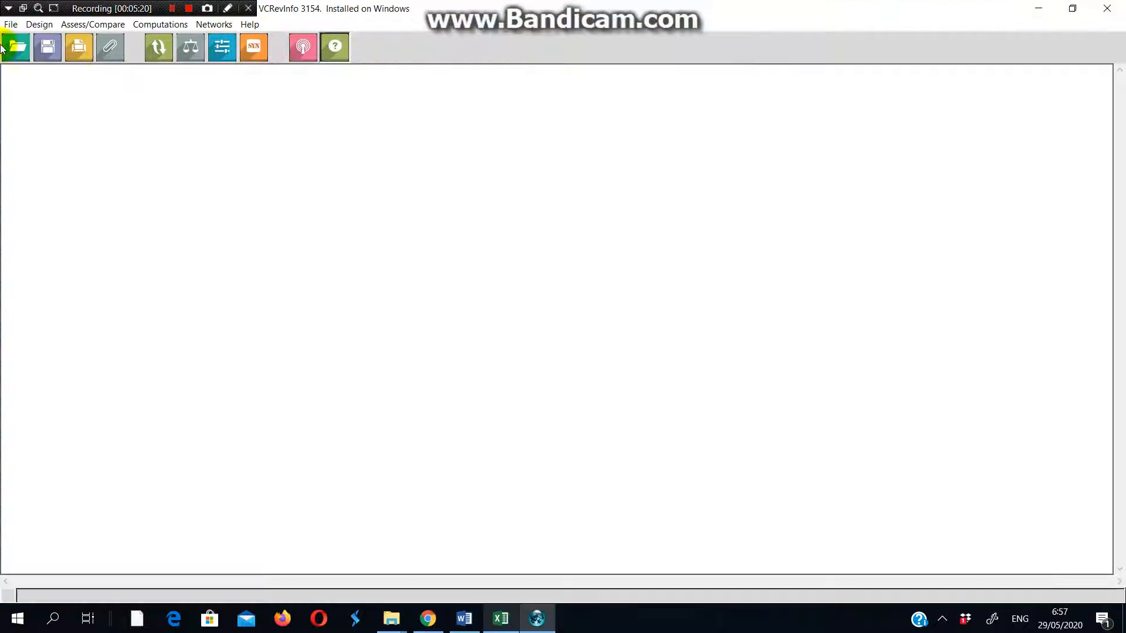
# - Open the recently used PEMILIHAN SUPPLIER.sdmod model
pyautogui.click(11, 24)
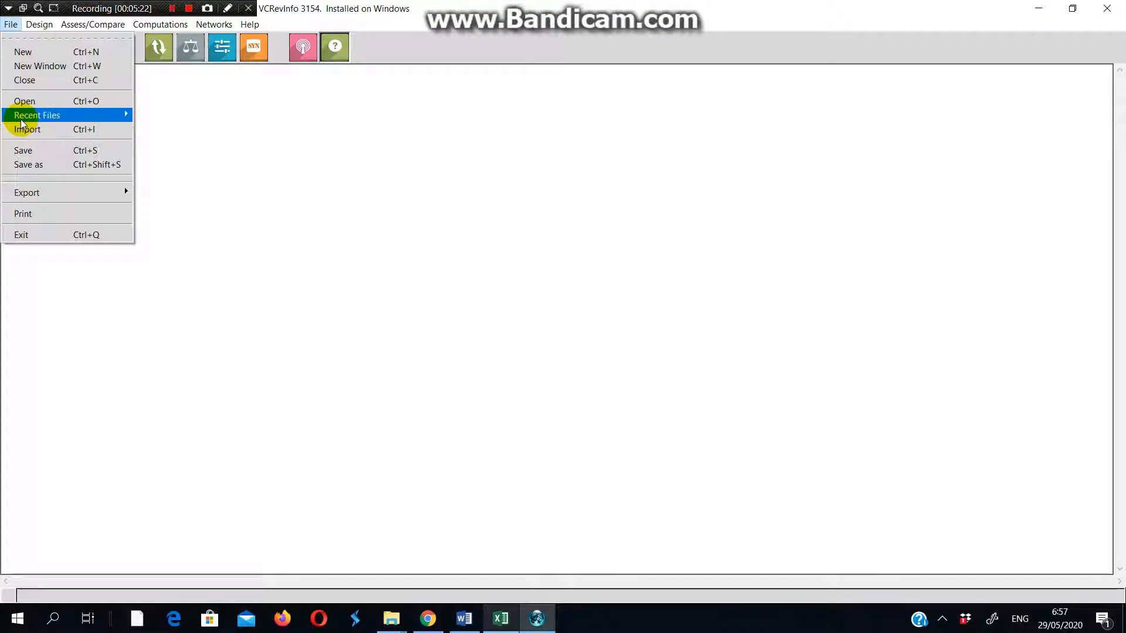
pyautogui.moveTo(22, 118)
pyautogui.click(151, 123)
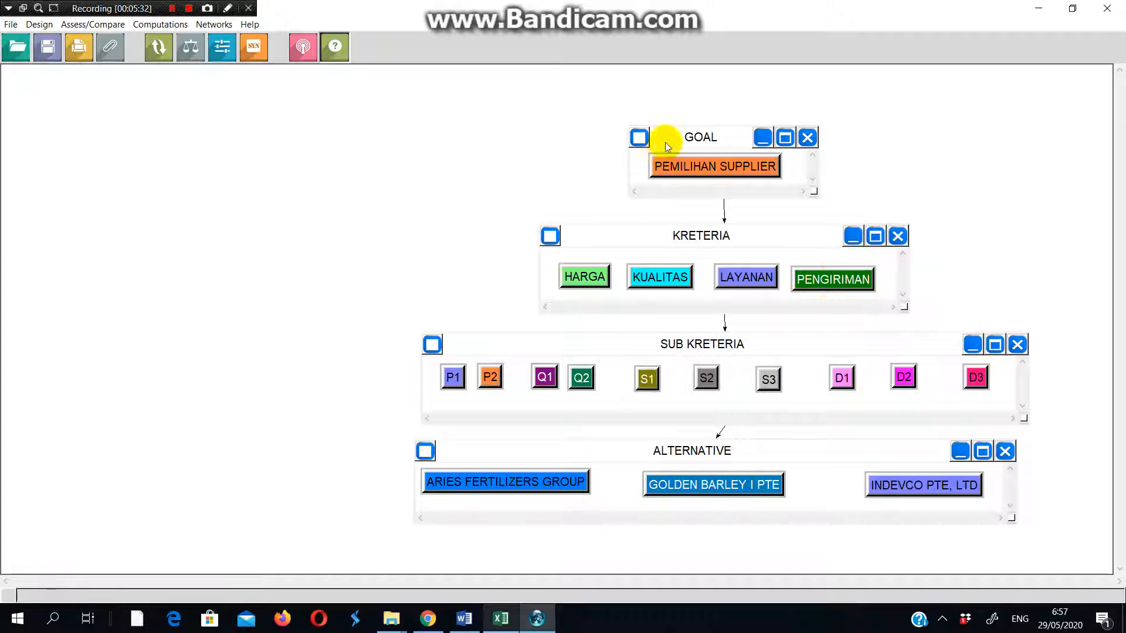
pyautogui.click(689, 144)
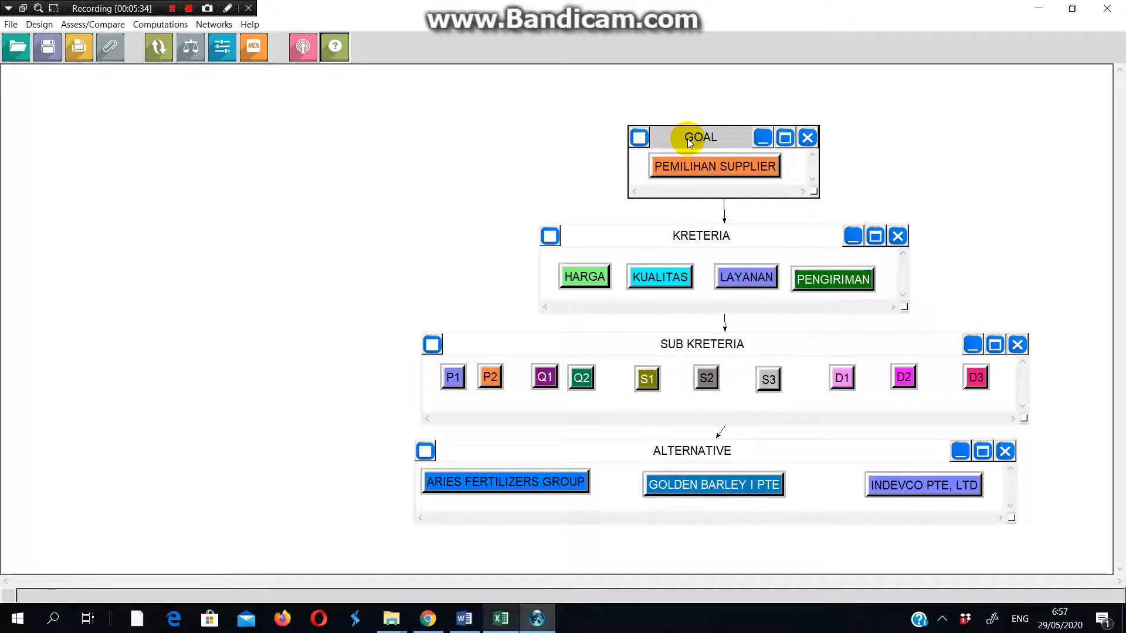
pyautogui.click(90, 25)
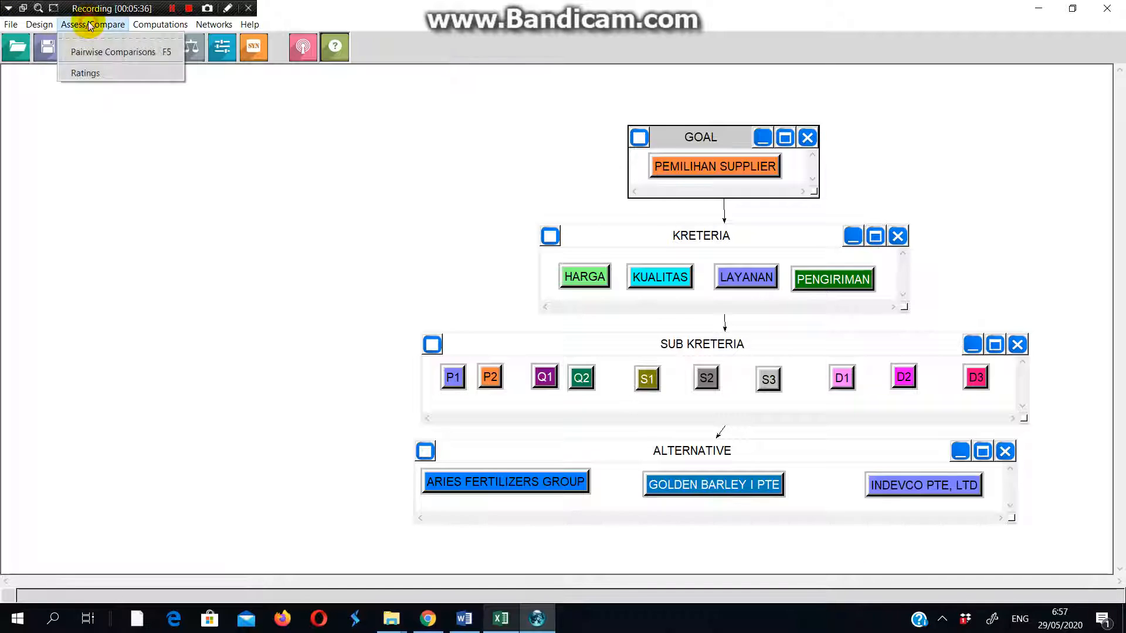
pyautogui.click(87, 51)
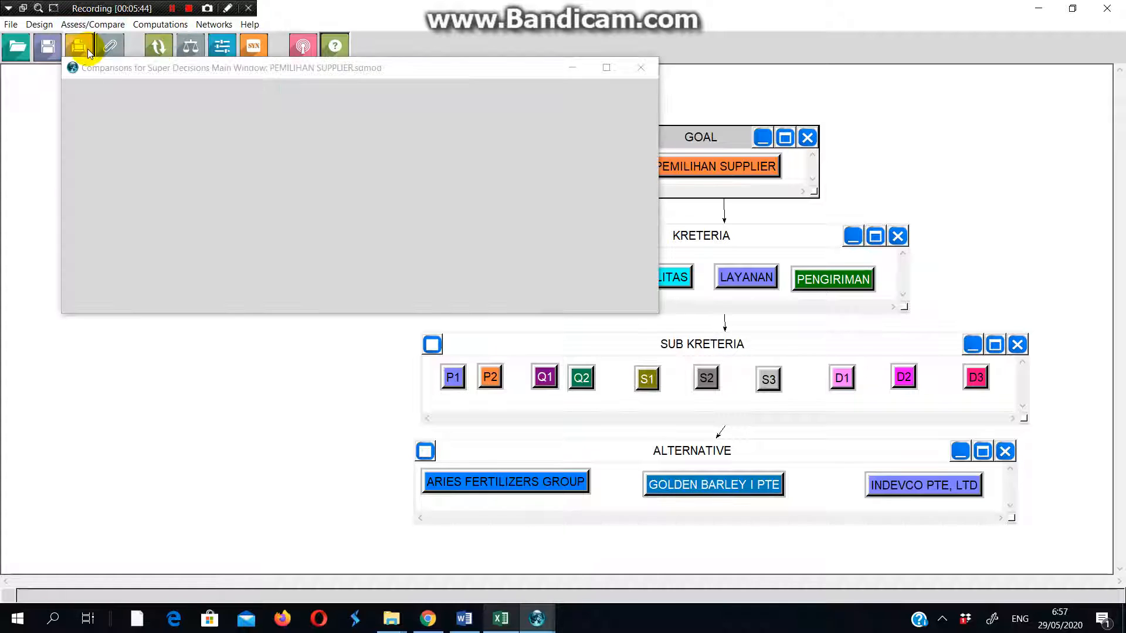
pyautogui.click(605, 68)
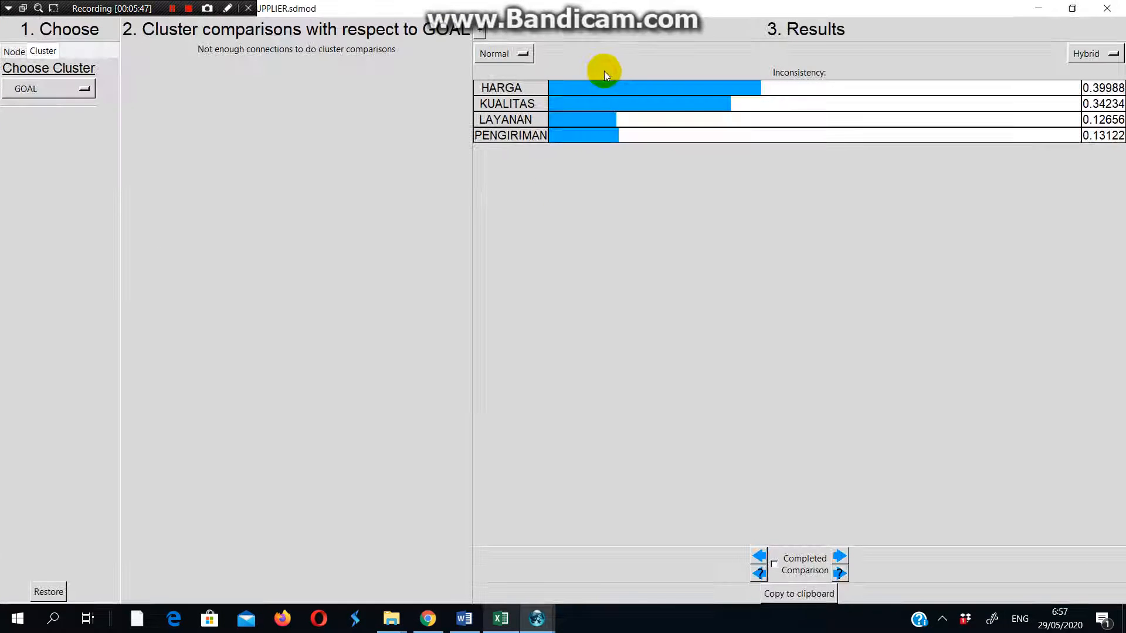
pyautogui.click(1104, 10)
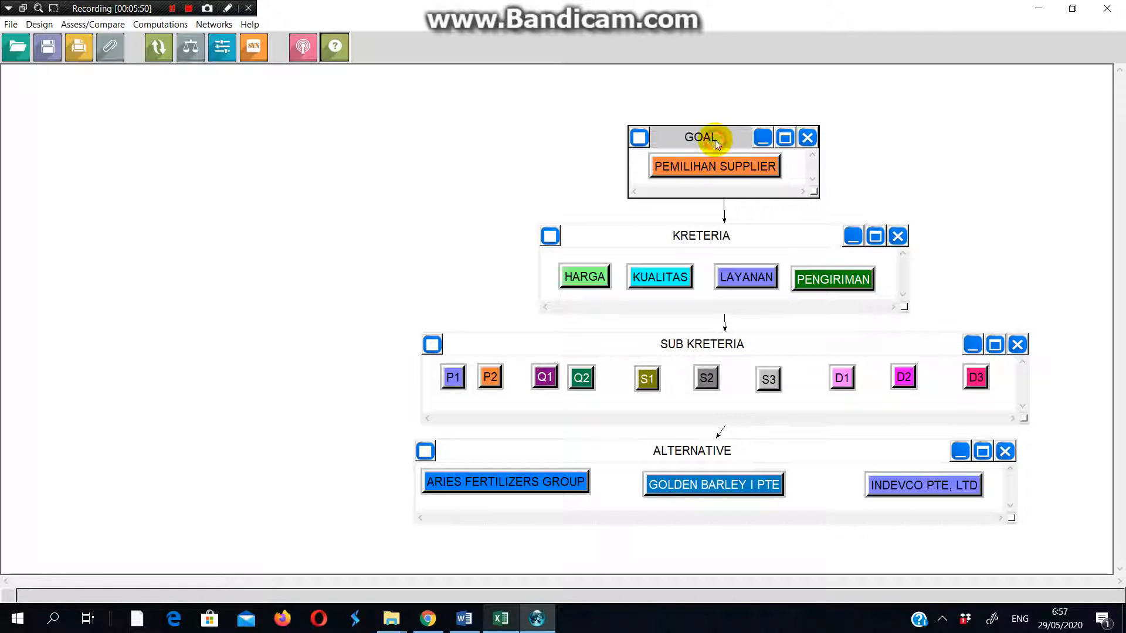
# - Open the pairwise comparisons for the PEMILIHAN SUPPLIER node in a maximized window and view them as Questionnaire, returning to Matrix
pyautogui.click(716, 165)
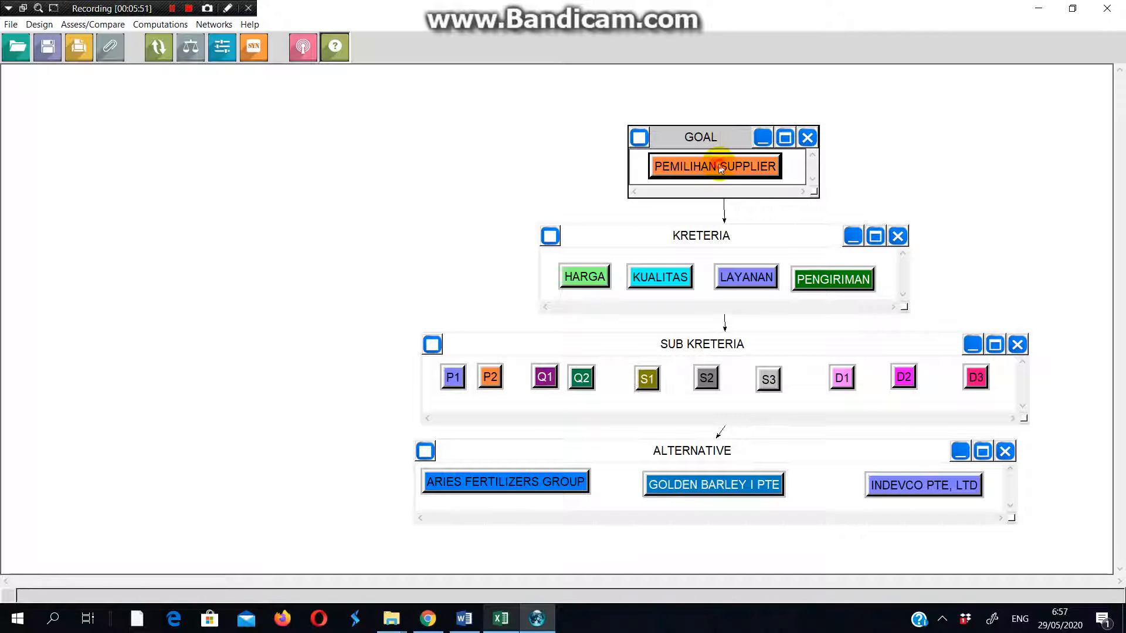
pyautogui.click(100, 25)
pyautogui.click(93, 50)
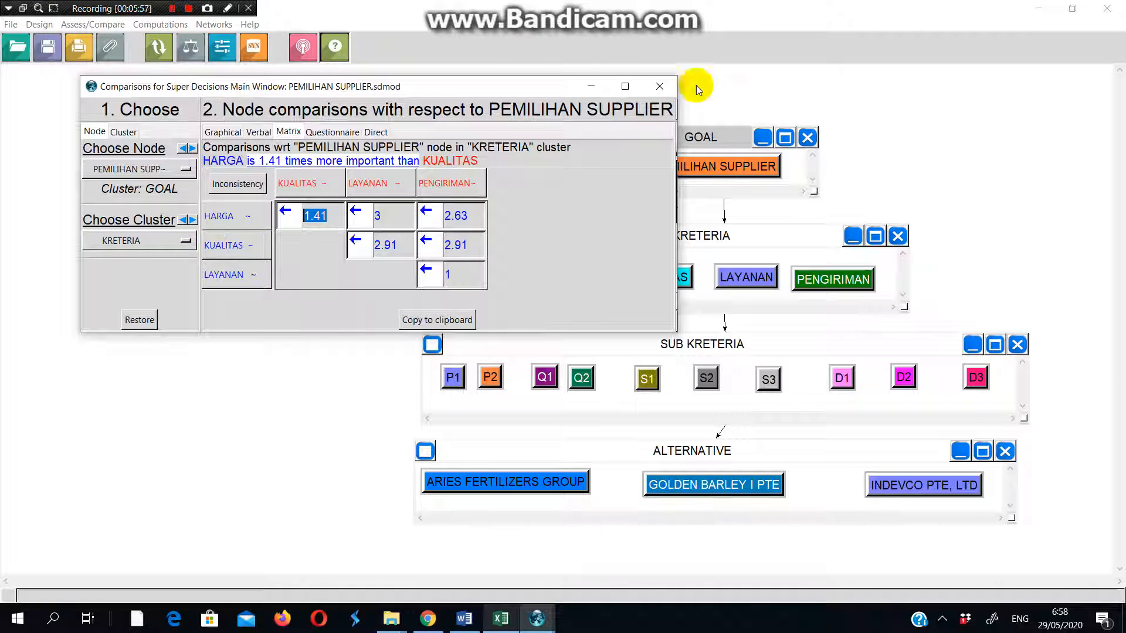
pyautogui.click(624, 86)
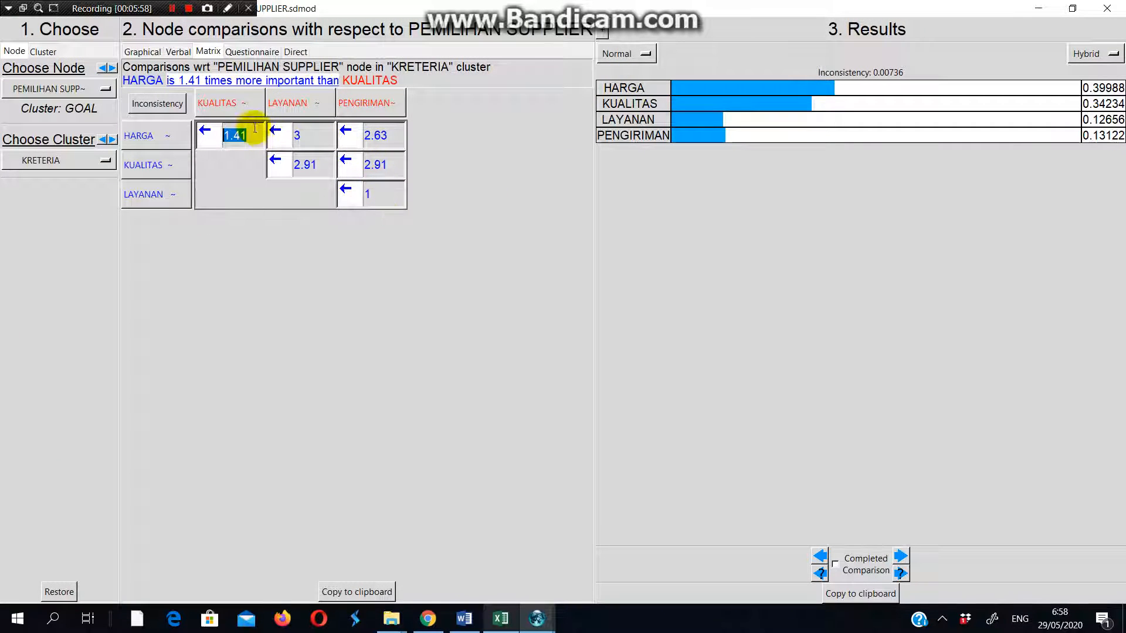
pyautogui.click(253, 52)
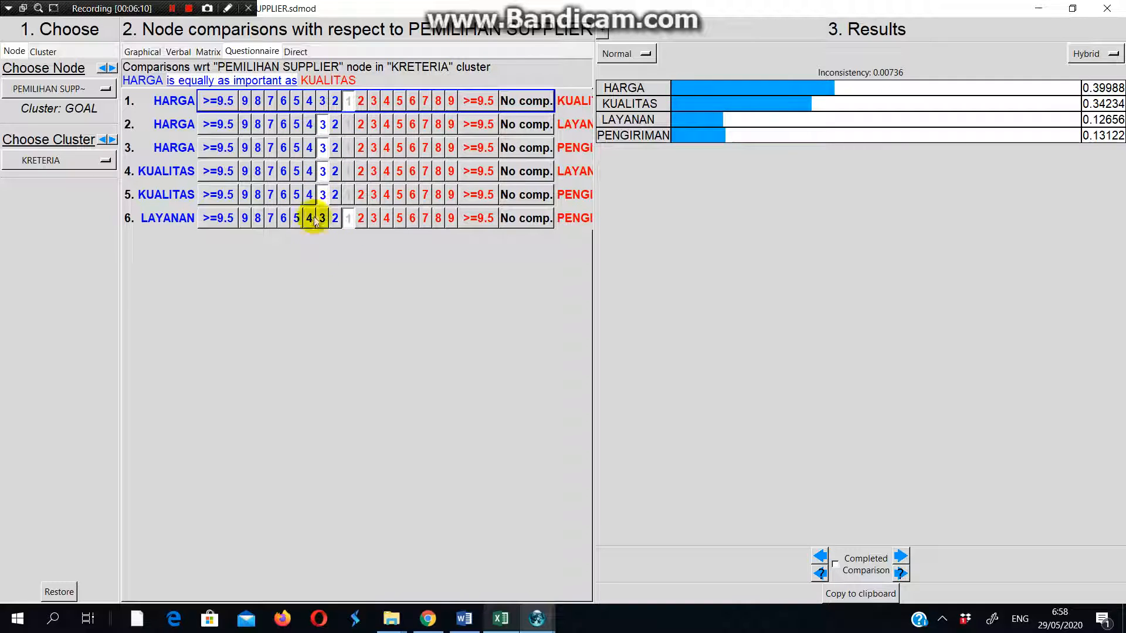
pyautogui.click(208, 53)
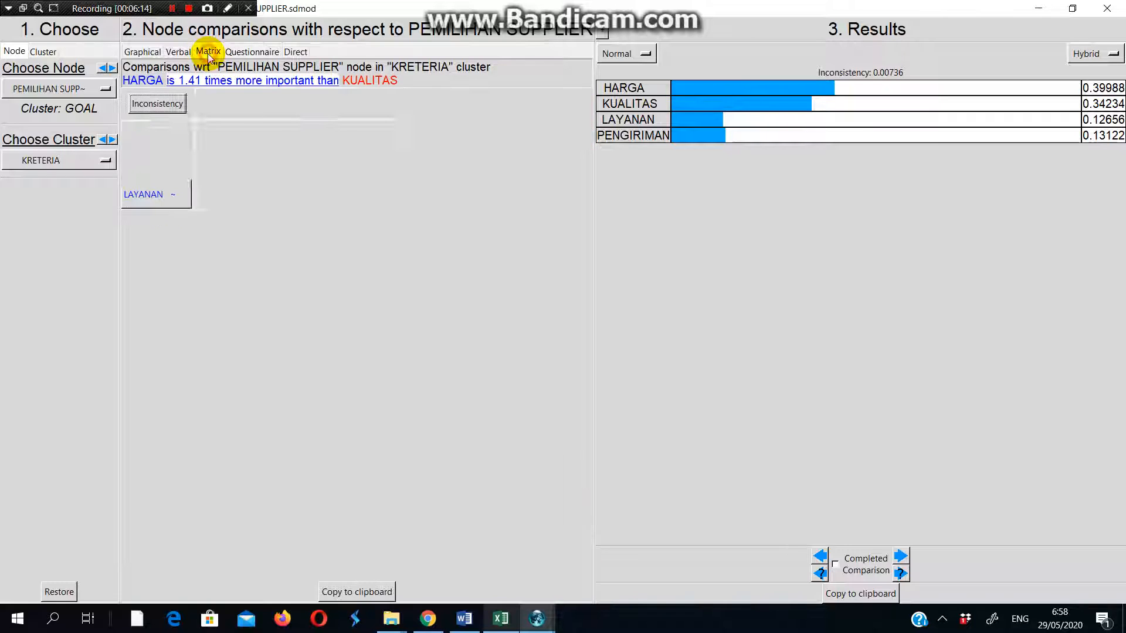
# - Switch to Excel to check the Geomean criteria table, returning to the comparison matrix in Super Decisions
pyautogui.click(500, 617)
pyautogui.scroll(-7, 82, 495)
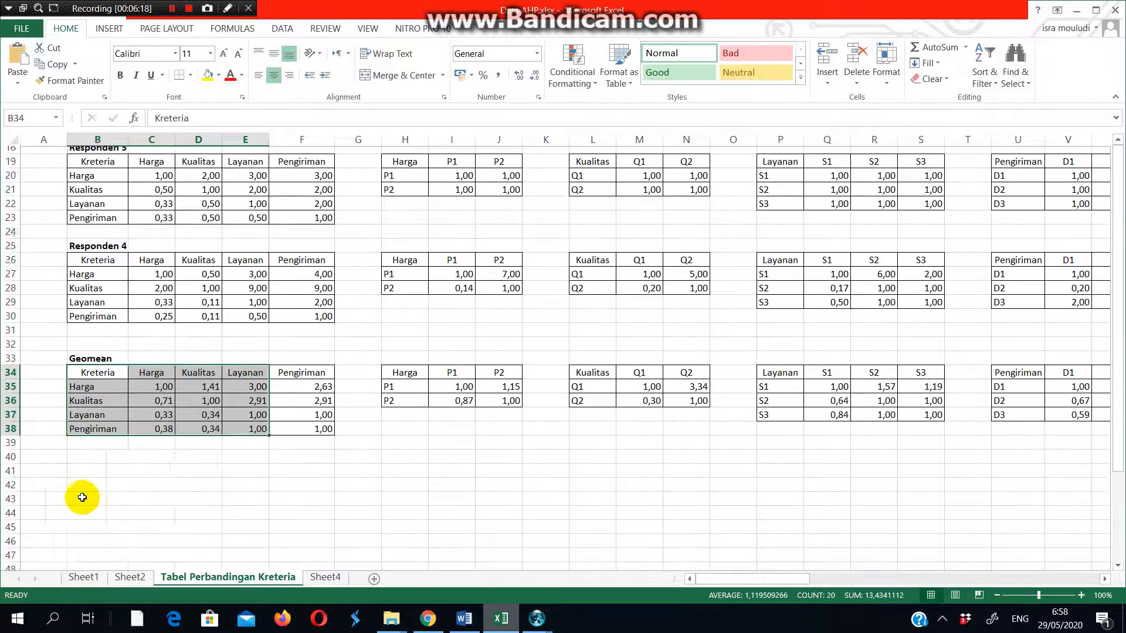
pyautogui.click(101, 474)
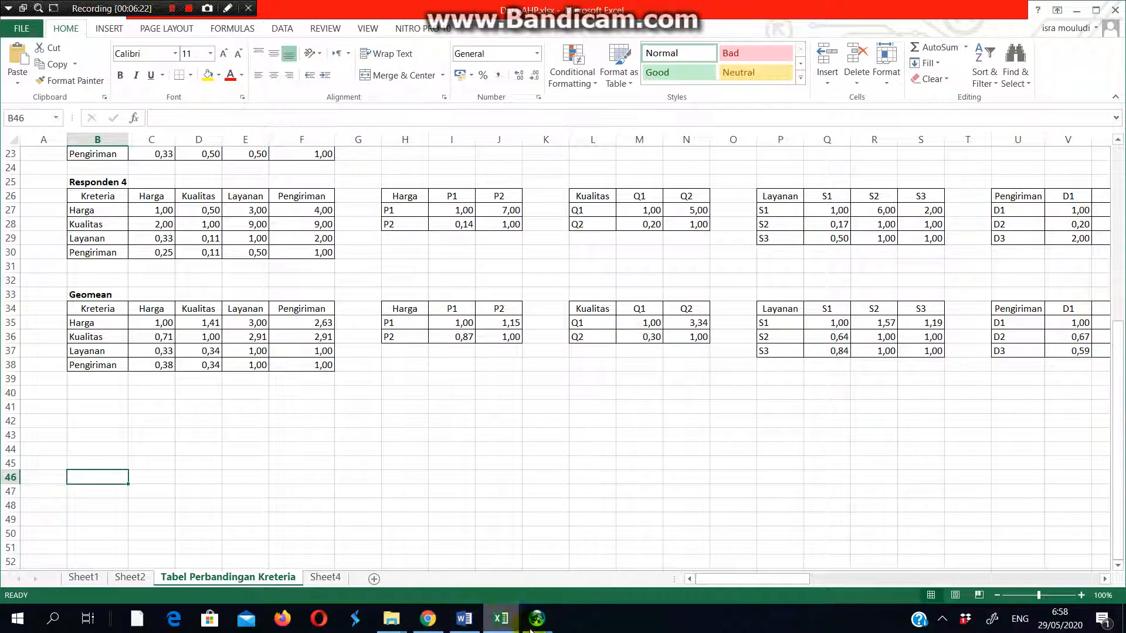
pyautogui.moveTo(537, 618)
pyautogui.click(607, 525)
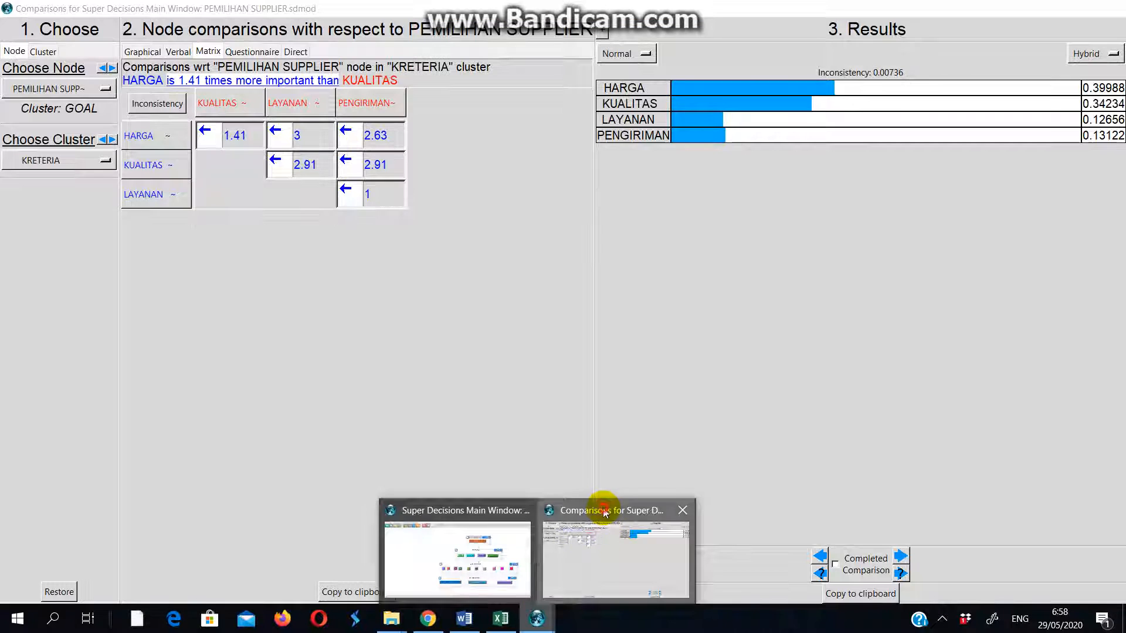
# - Check the Harga and Kualitas labels in Excel's Geomean table and the Word criteria questionnaire, returning to Super Decisions' comparison matrix
pyautogui.click(500, 618)
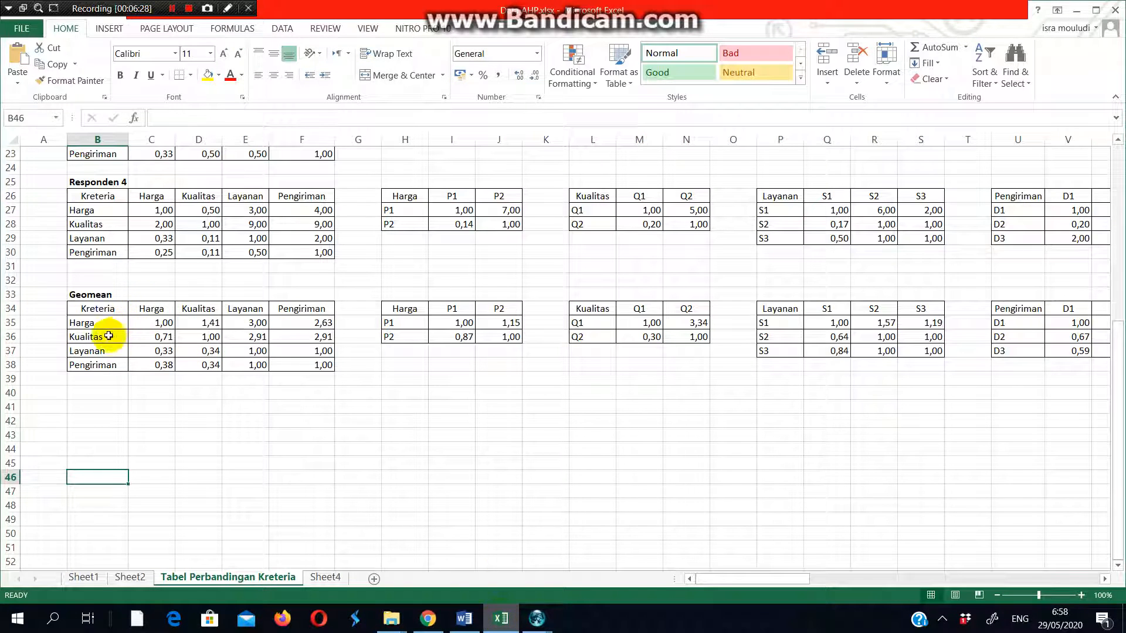
pyautogui.click(78, 328)
pyautogui.click(197, 308)
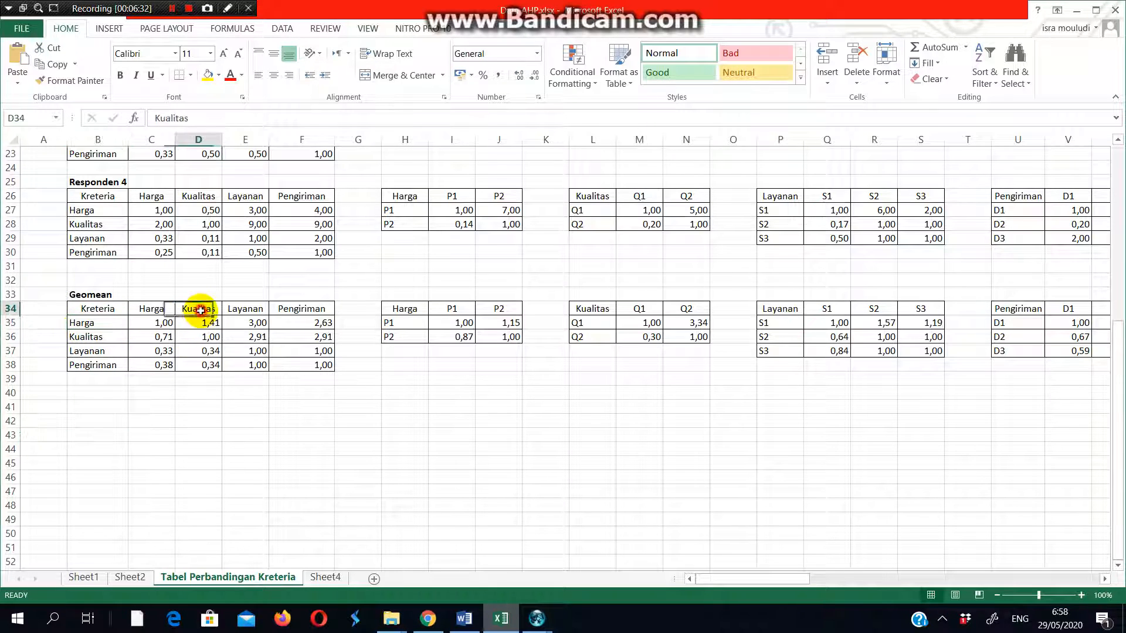
pyautogui.click(464, 618)
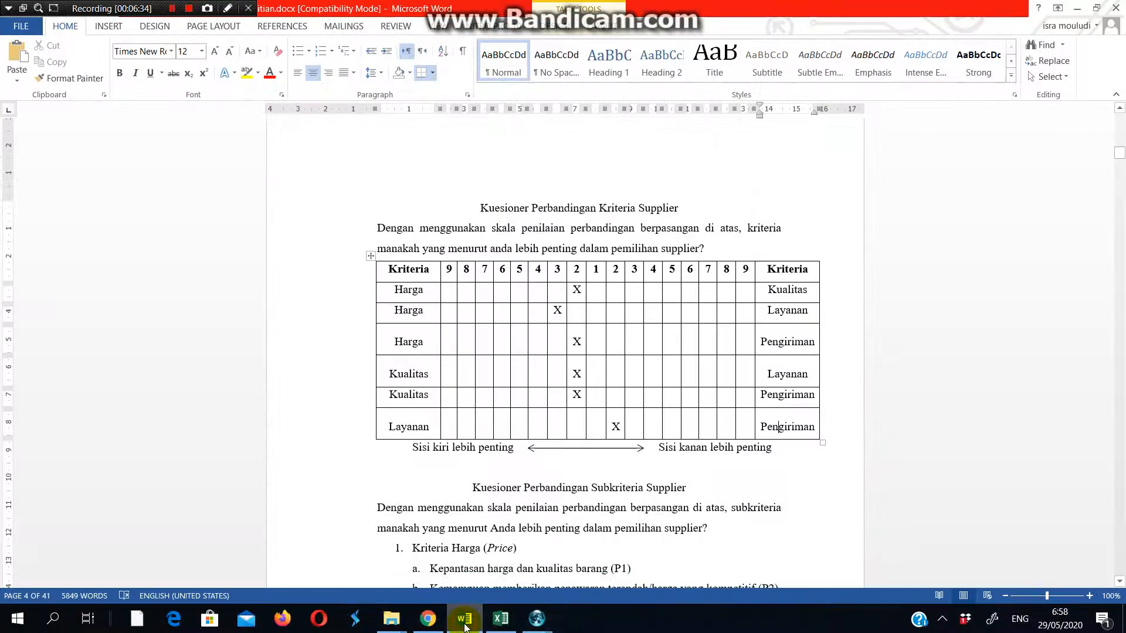
pyautogui.click(537, 618)
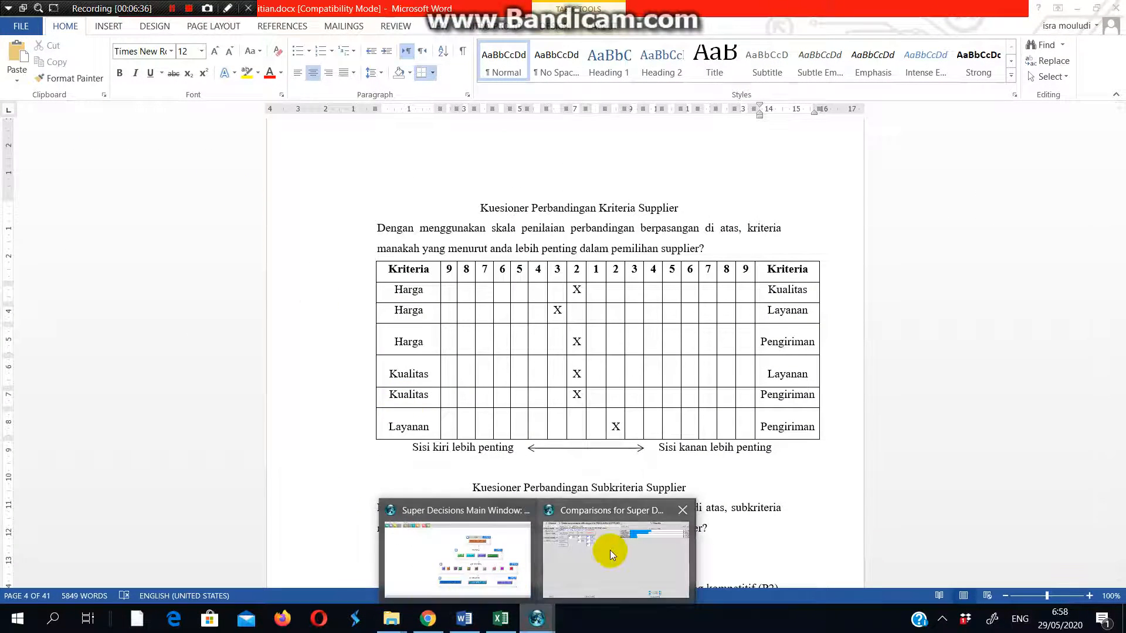
pyautogui.click(598, 516)
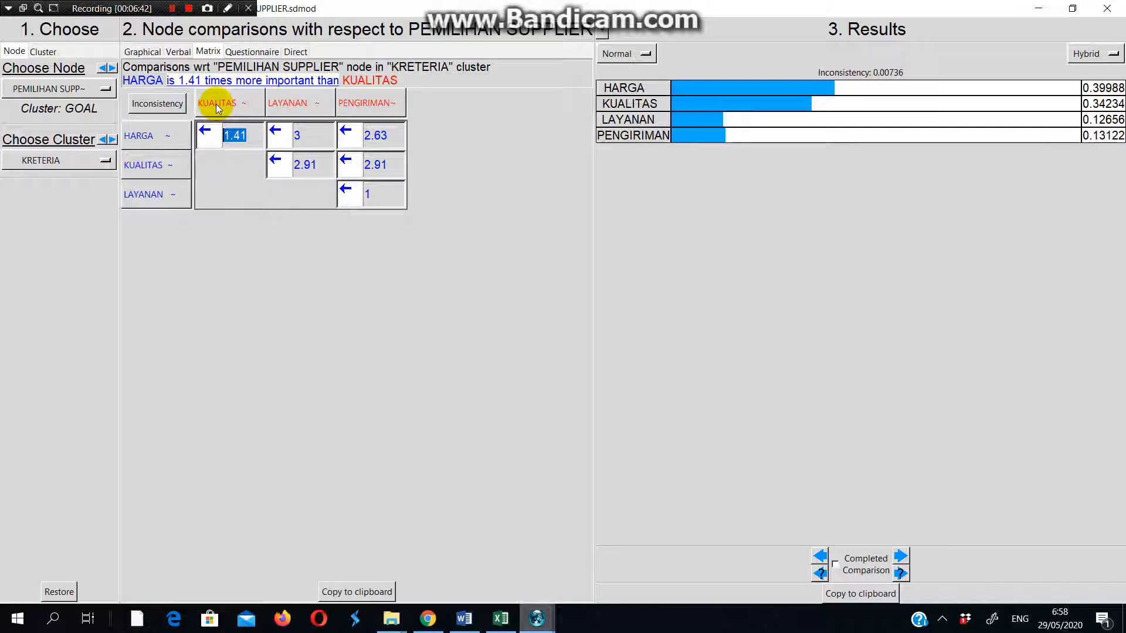
# - Compare the Word criteria questionnaire with Excel's Geomean criteria table, returning to the comparison matrix in Super Decisions
pyautogui.click(463, 618)
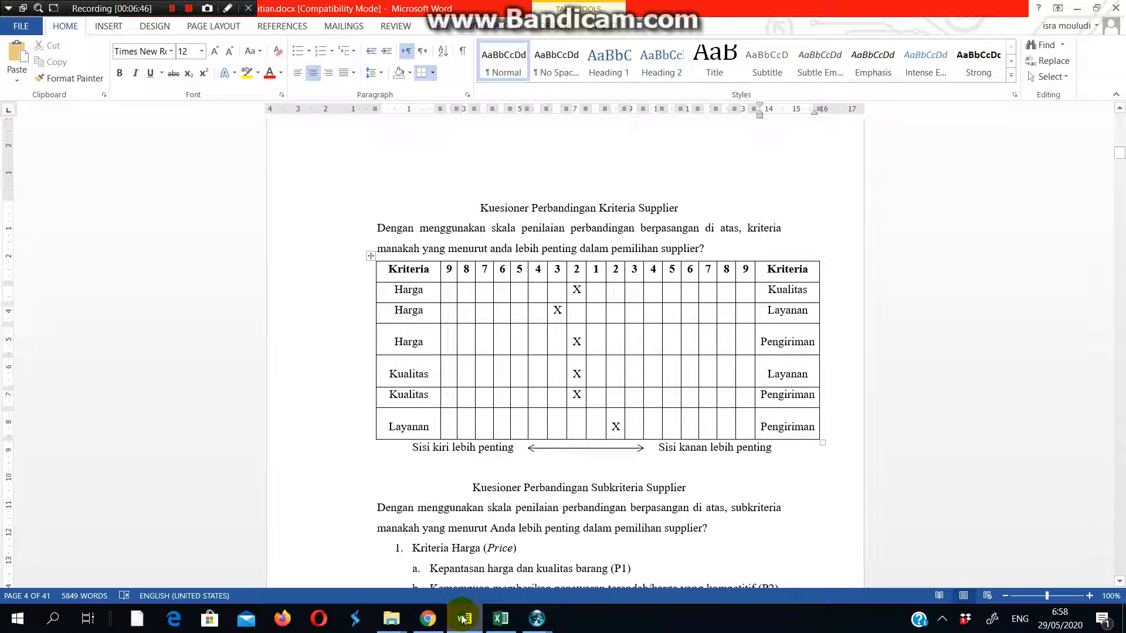
pyautogui.click(500, 618)
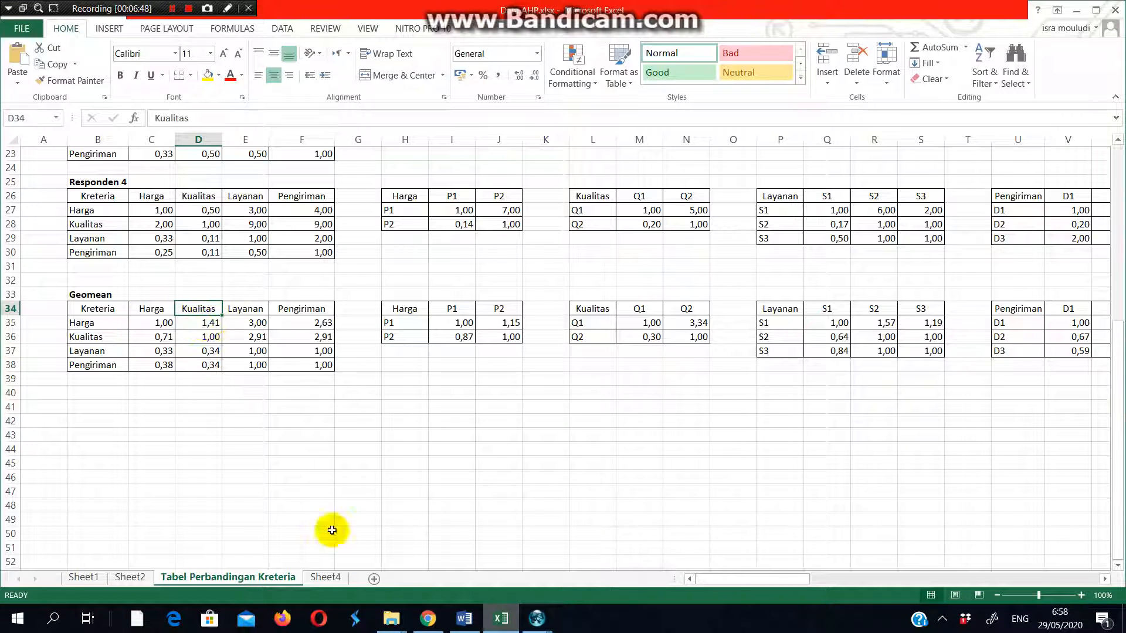
pyautogui.click(460, 623)
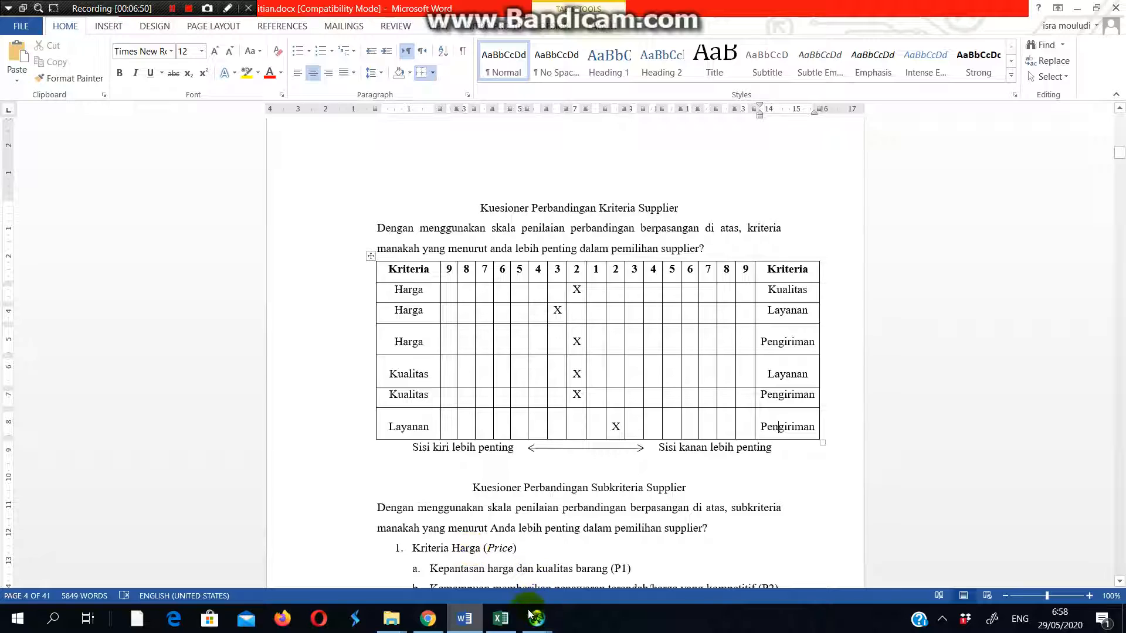
pyautogui.moveTo(536, 619)
pyautogui.click(581, 510)
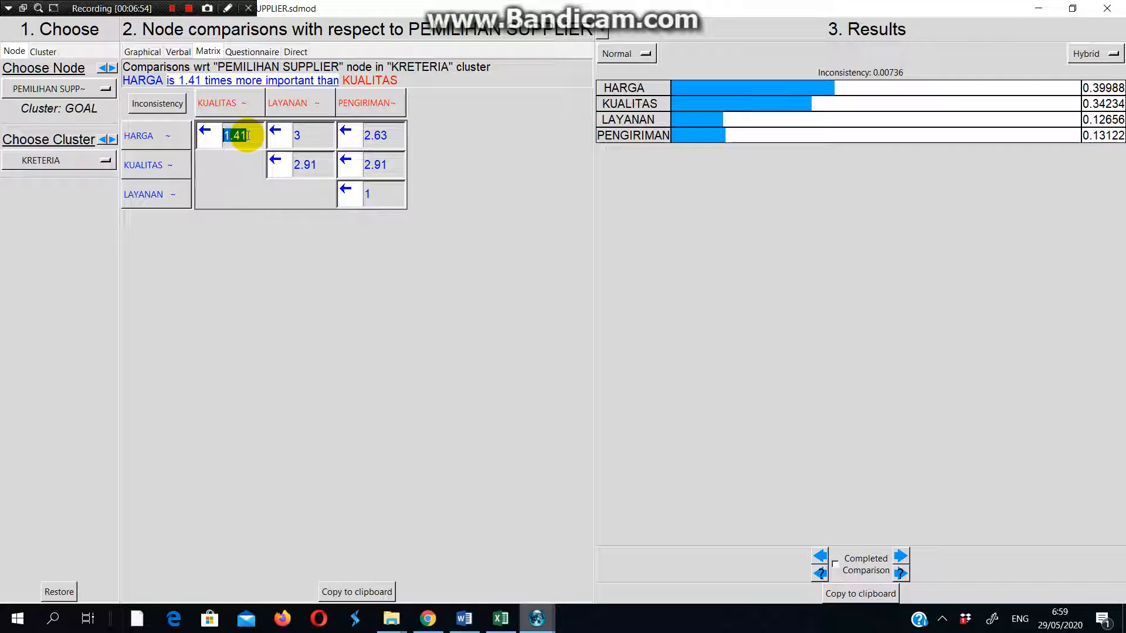
# - Recheck the Geomean criteria values in Excel, returning to Super Decisions' matrix to inspect the HARGA versus PENGIRIMAN comparison
pyautogui.click(499, 618)
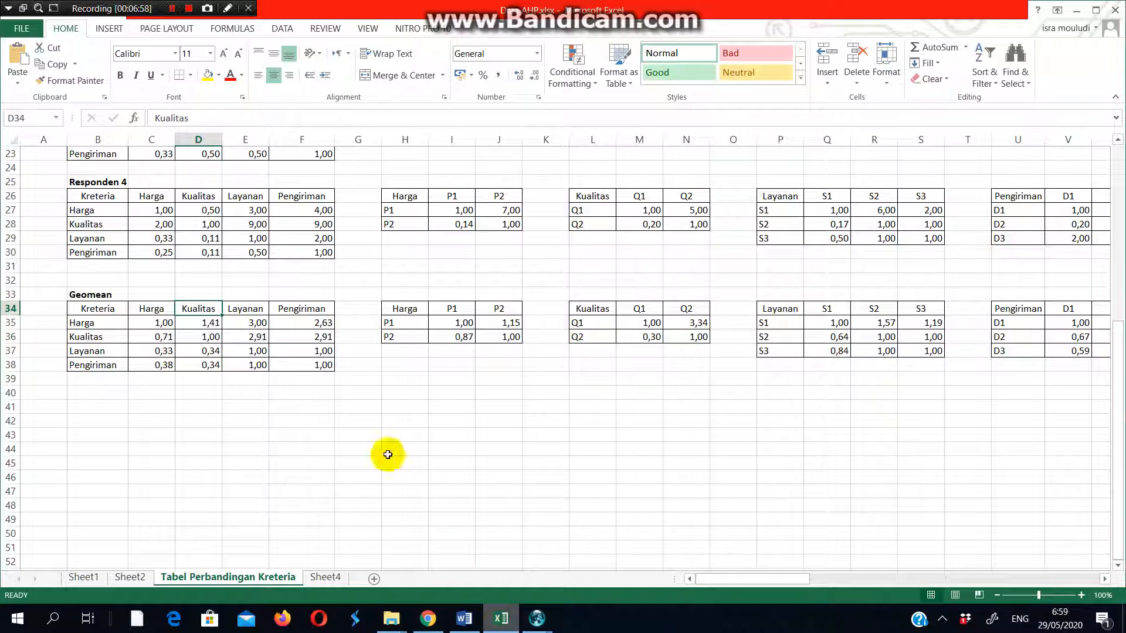
pyautogui.moveTo(534, 621)
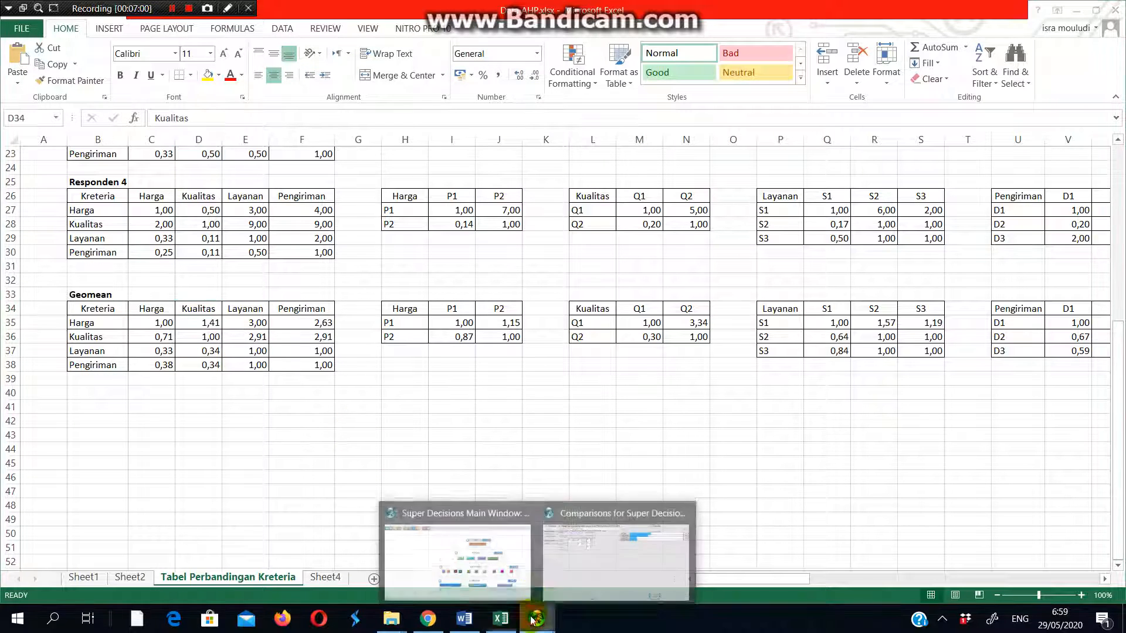
pyautogui.click(633, 516)
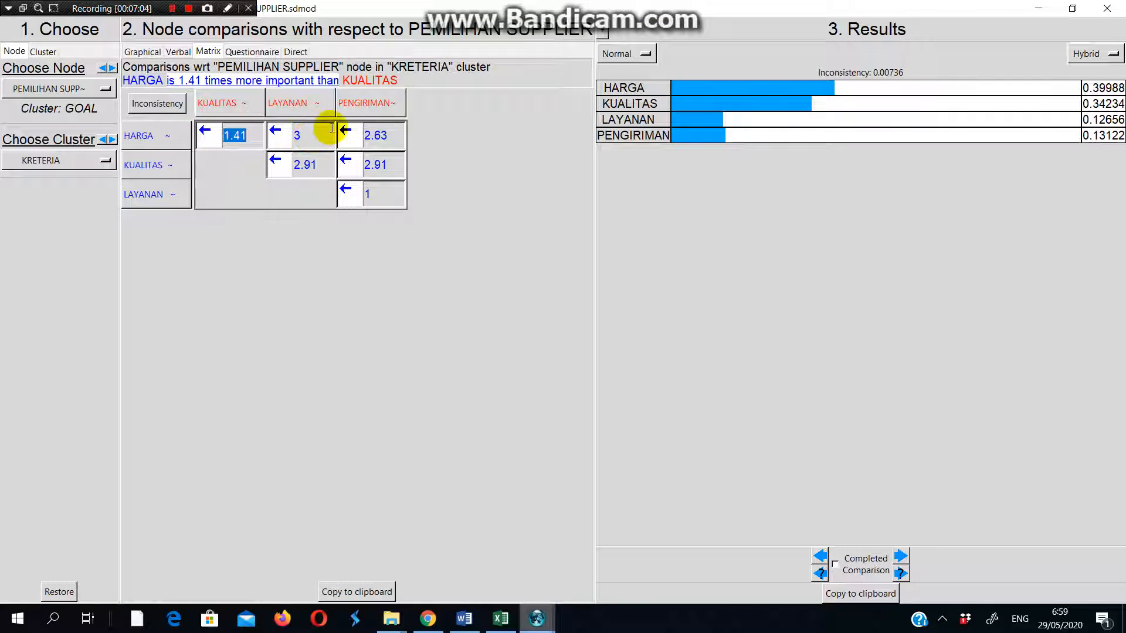
pyautogui.click(374, 136)
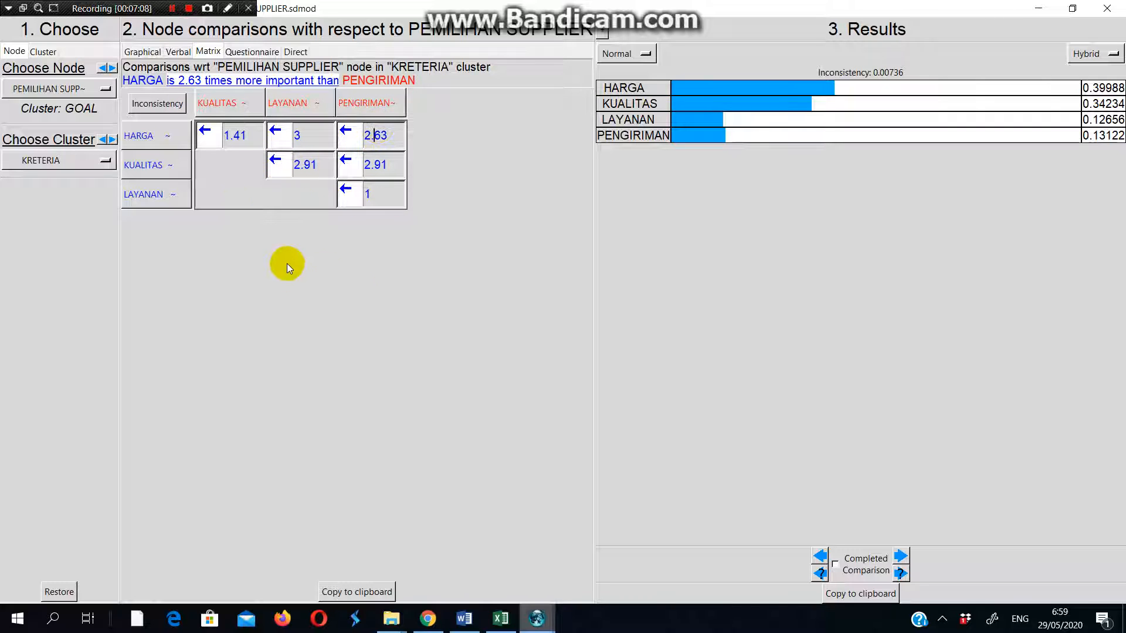
# - View the HARGA node's sub-criteria comparison matrix, returning to the PEMILIHAN SUPPLIER node's criteria matrix and results
pyautogui.click(71, 90)
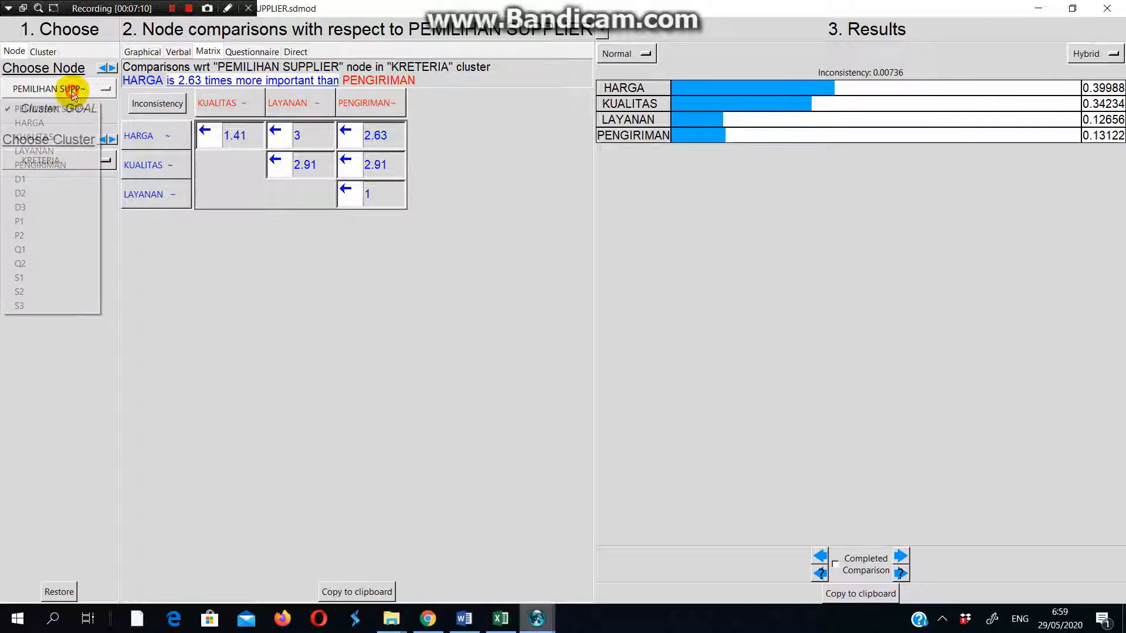
pyautogui.click(43, 124)
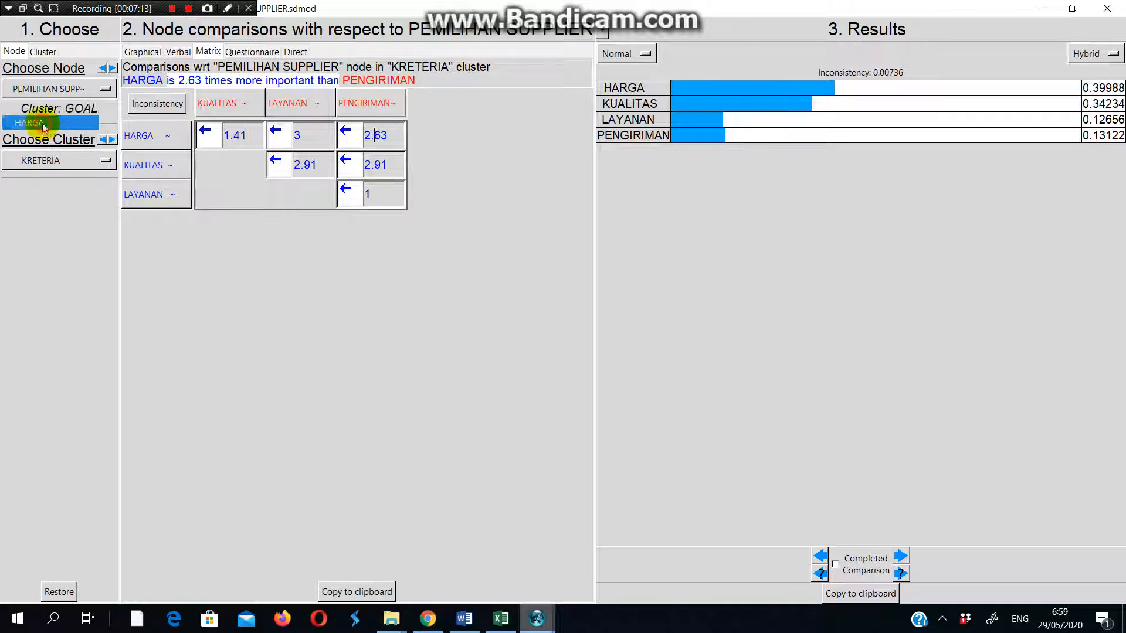
pyautogui.click(57, 88)
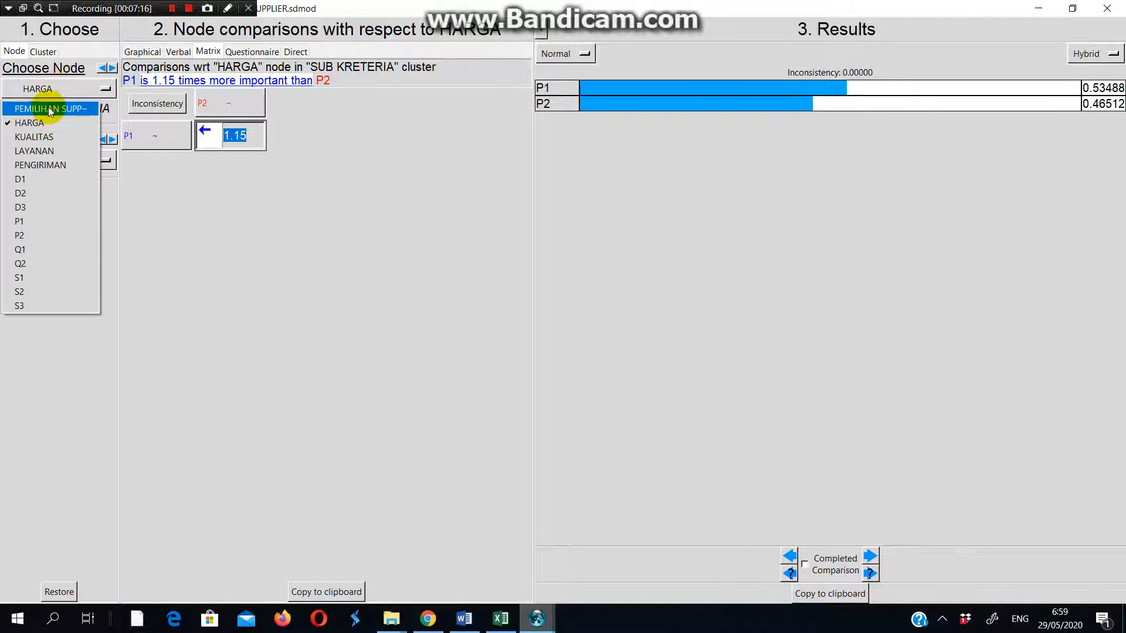
pyautogui.click(50, 109)
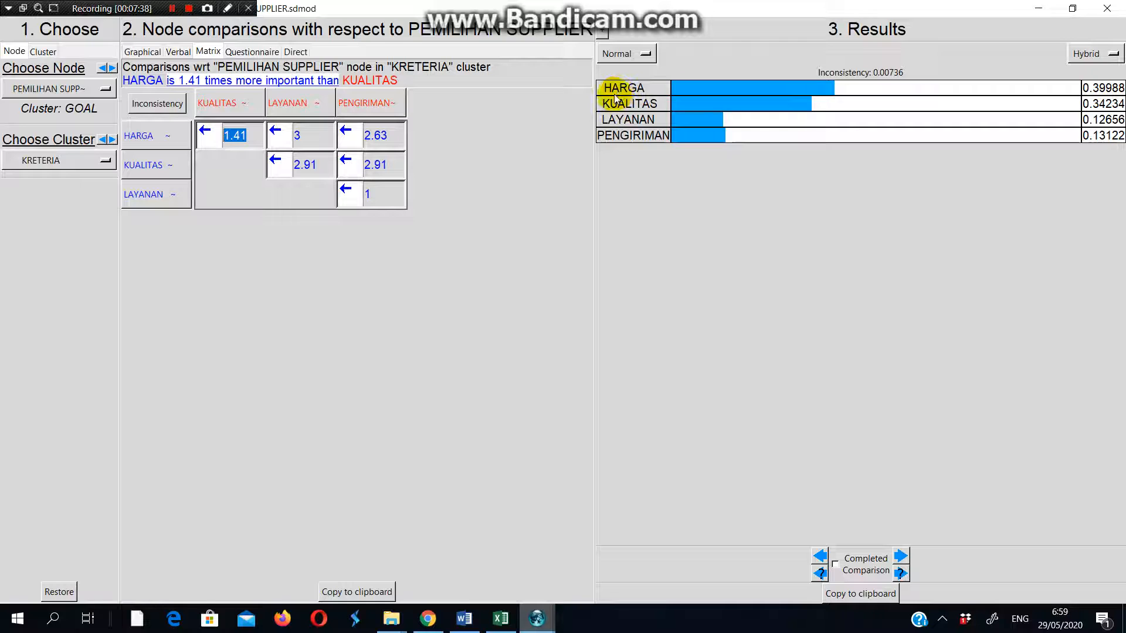
# - Review the sub-criteria comparison matrices and results for the HARGA, KUALITAS, LAYANAN and PENGIRIMAN nodes in turn
pyautogui.click(29, 88)
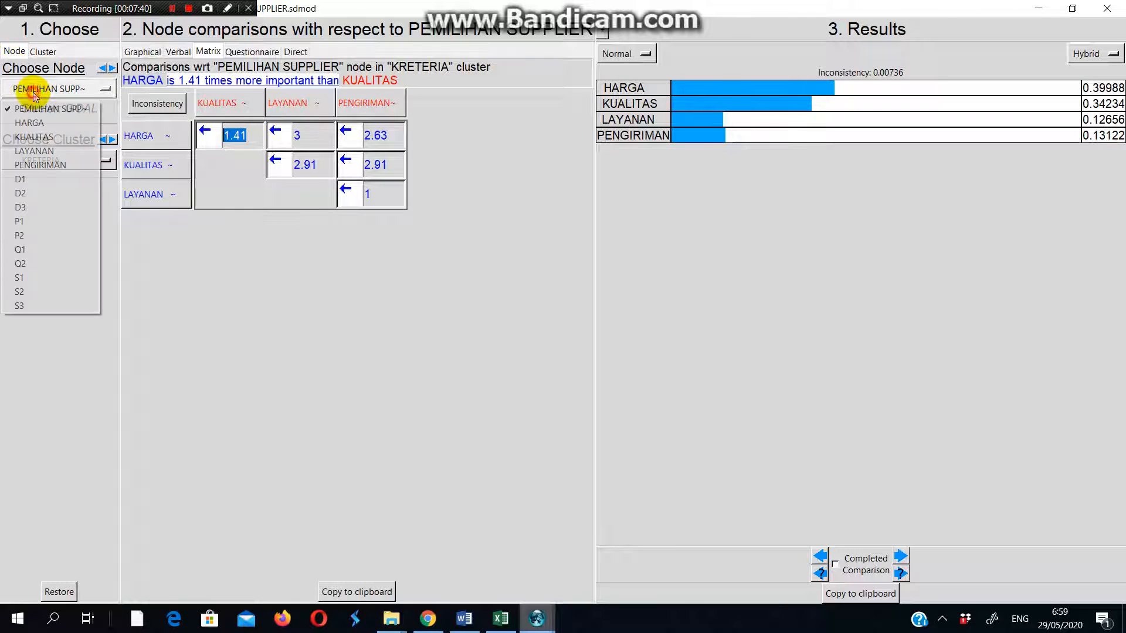
pyautogui.click(37, 124)
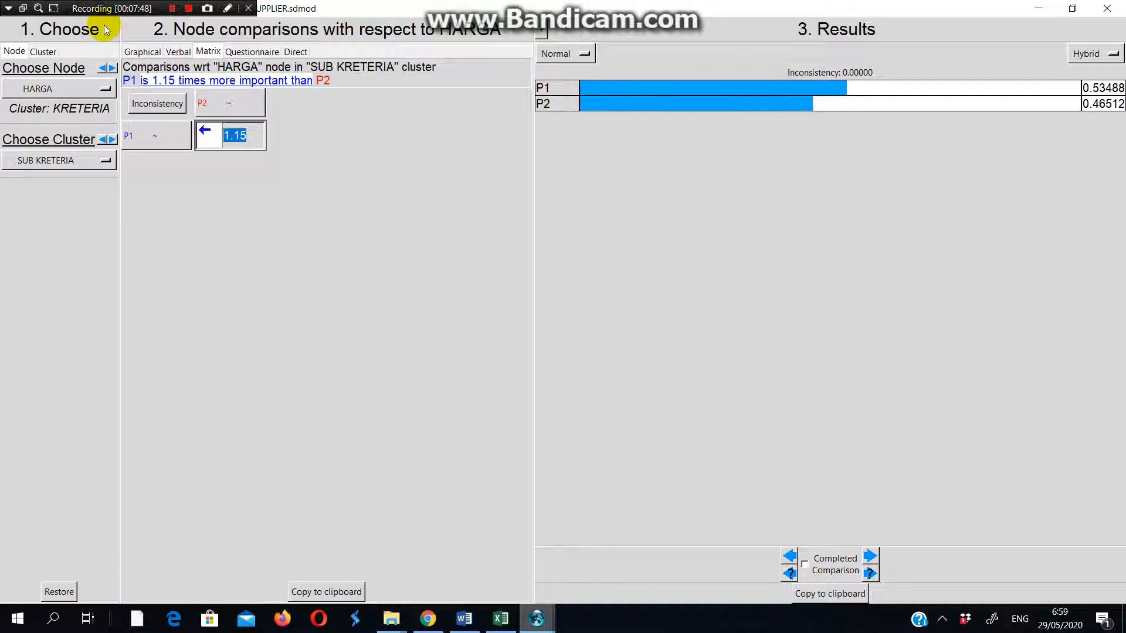
pyautogui.click(53, 89)
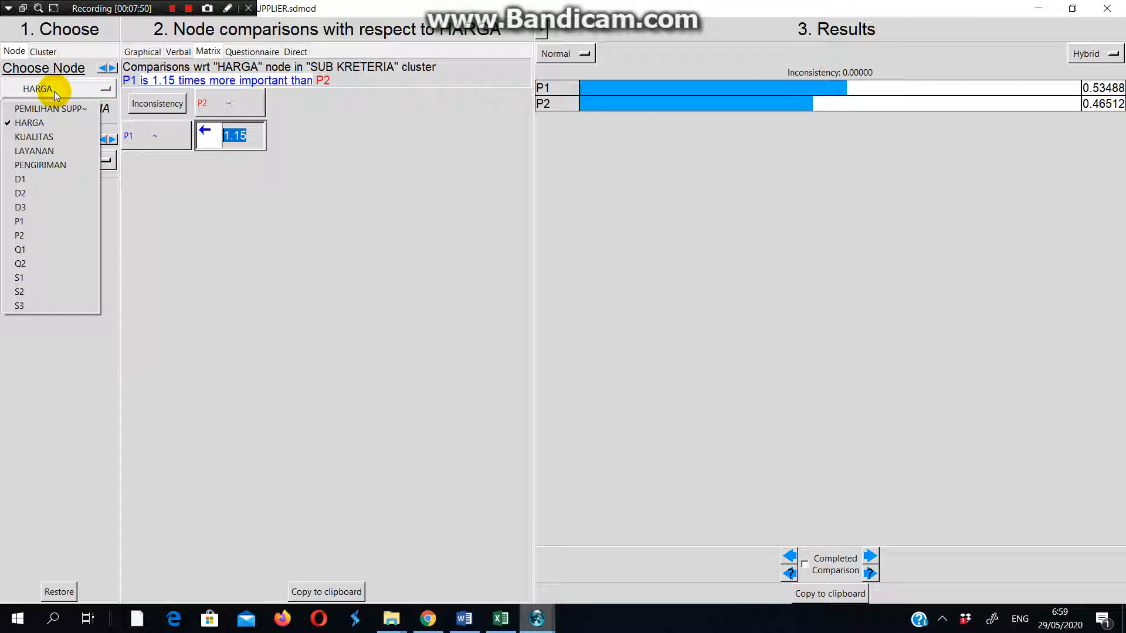
pyautogui.click(43, 137)
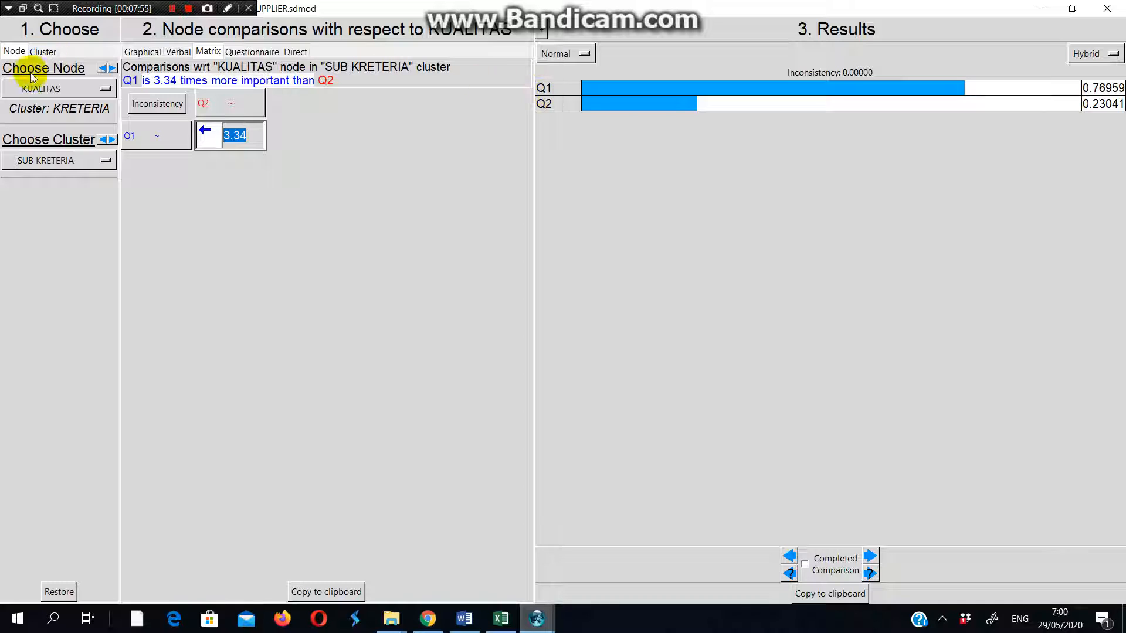
pyautogui.click(42, 89)
pyautogui.click(29, 154)
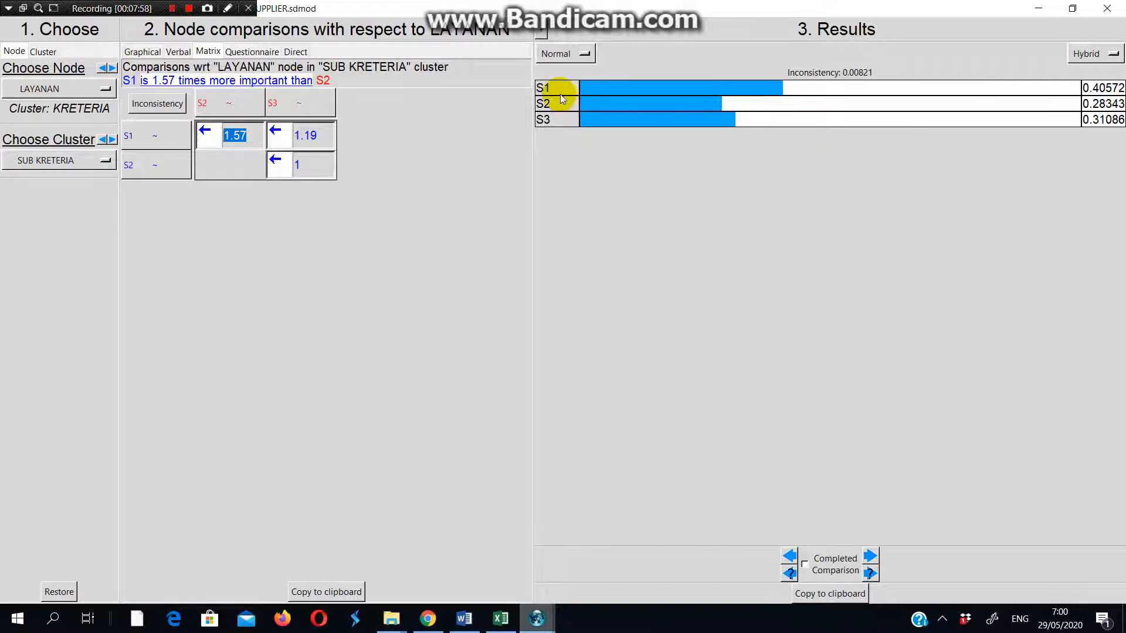
pyautogui.click(57, 90)
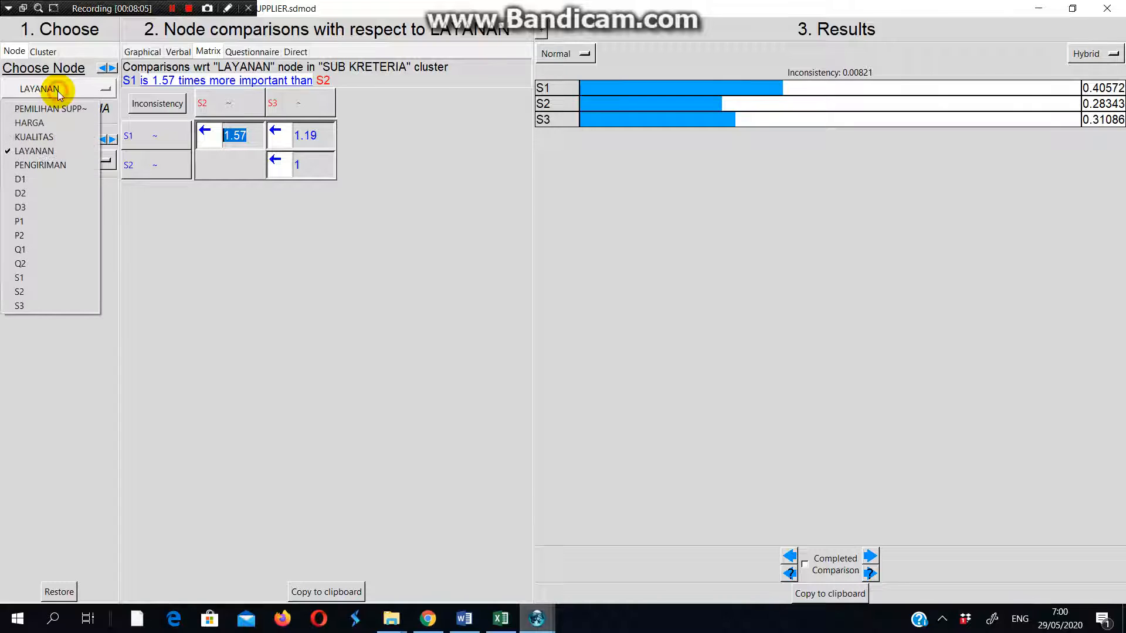
pyautogui.click(42, 165)
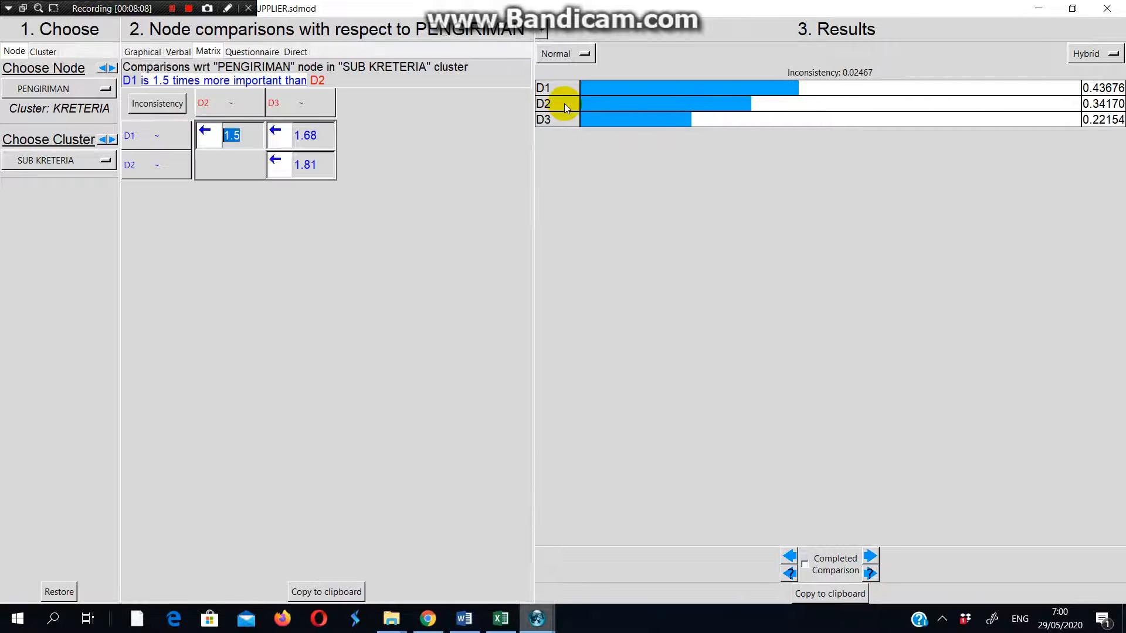
# - View the comparison matrix and results of the supplier alternatives with respect to the D1 node
pyautogui.click(53, 89)
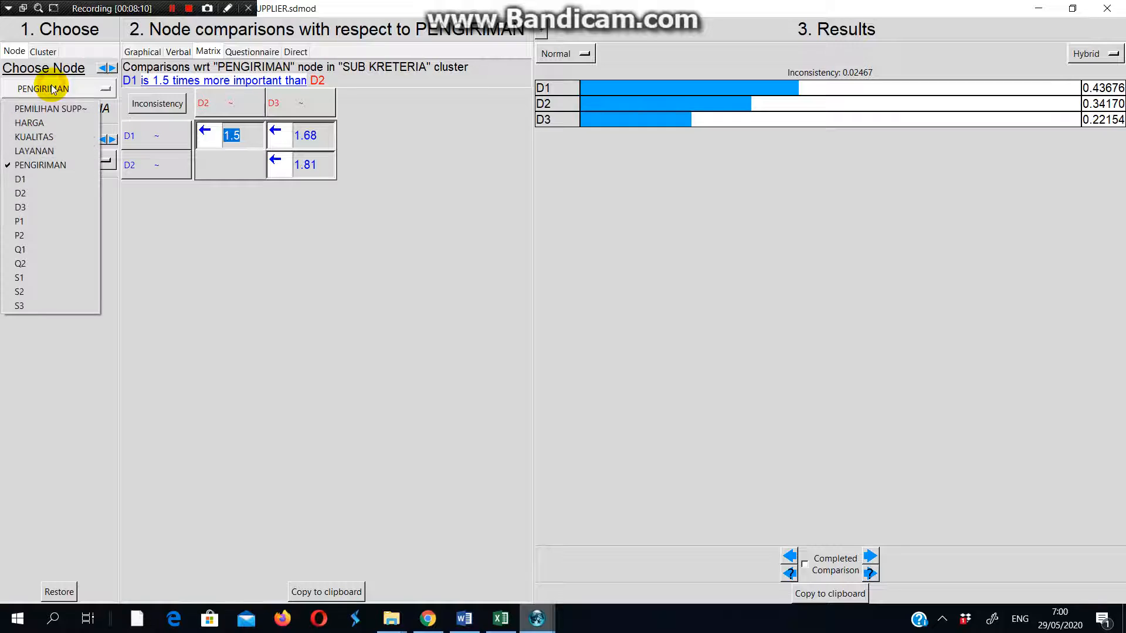
pyautogui.click(41, 179)
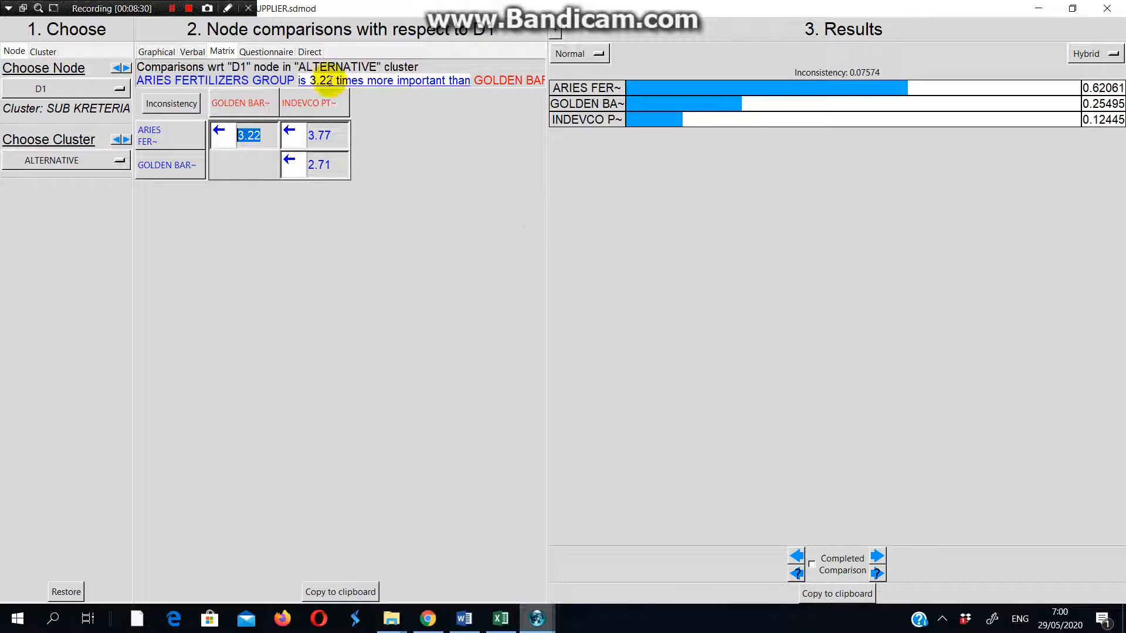
pyautogui.click(816, 337)
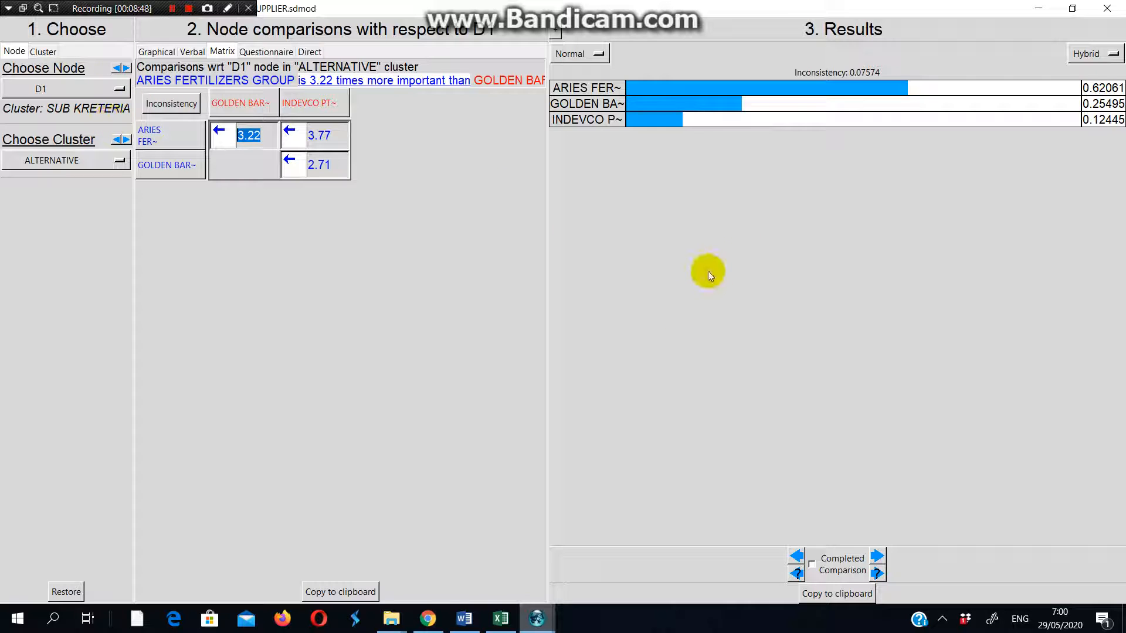
# - Leave the comparisons for the Super Decisions main window and synthesize the overall priorities of the alternatives, closing the synthesis window after review
pyautogui.click(1093, 12)
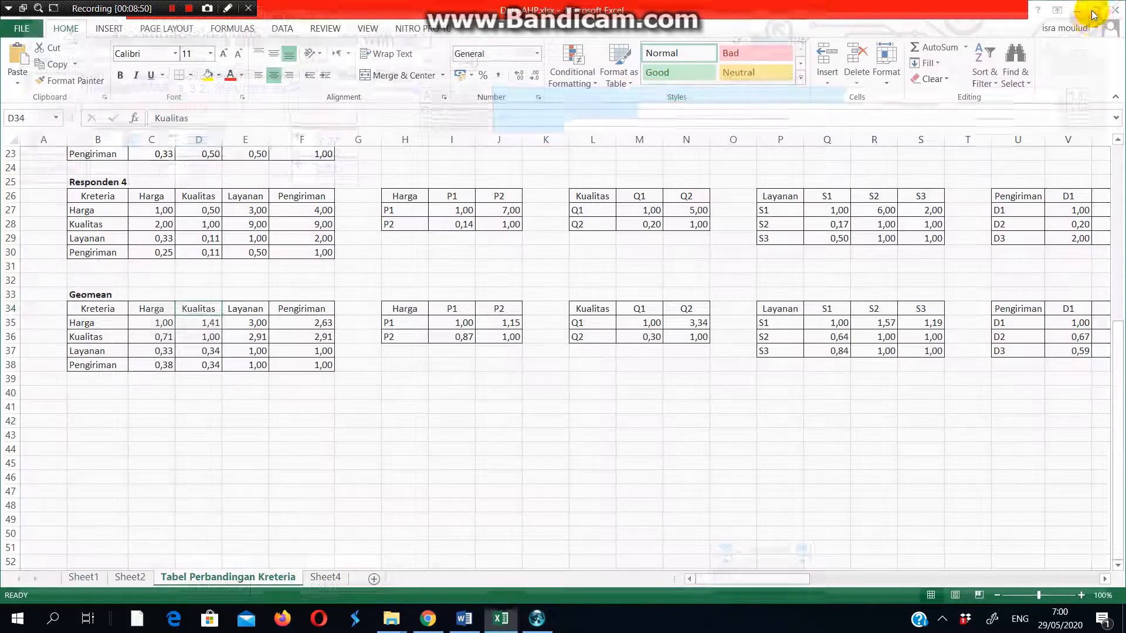
pyautogui.click(549, 622)
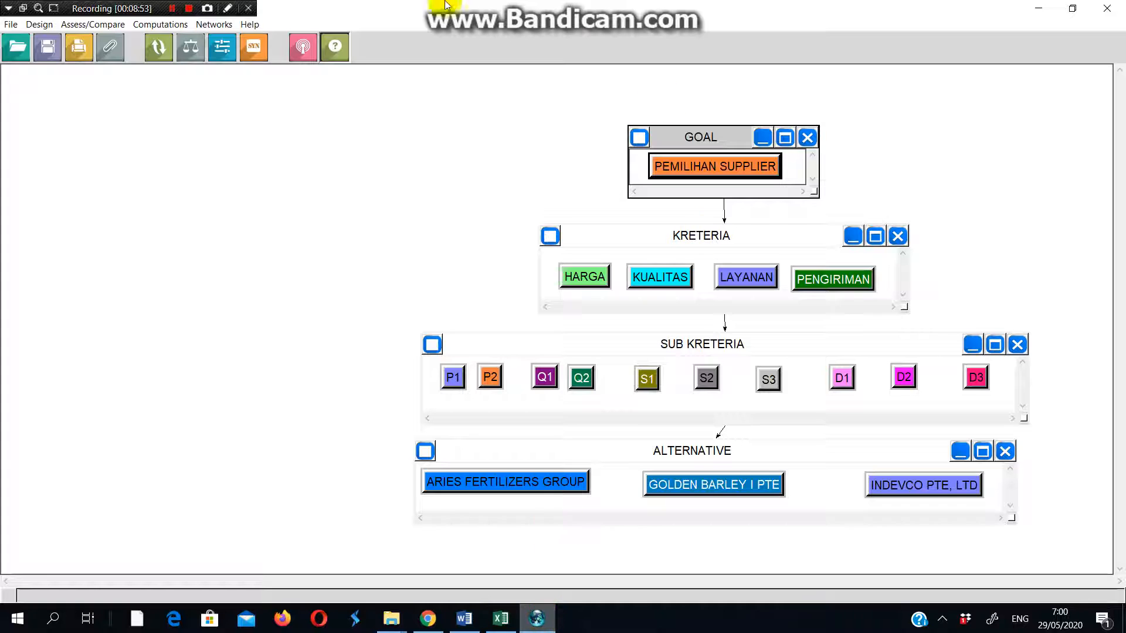
pyautogui.click(177, 29)
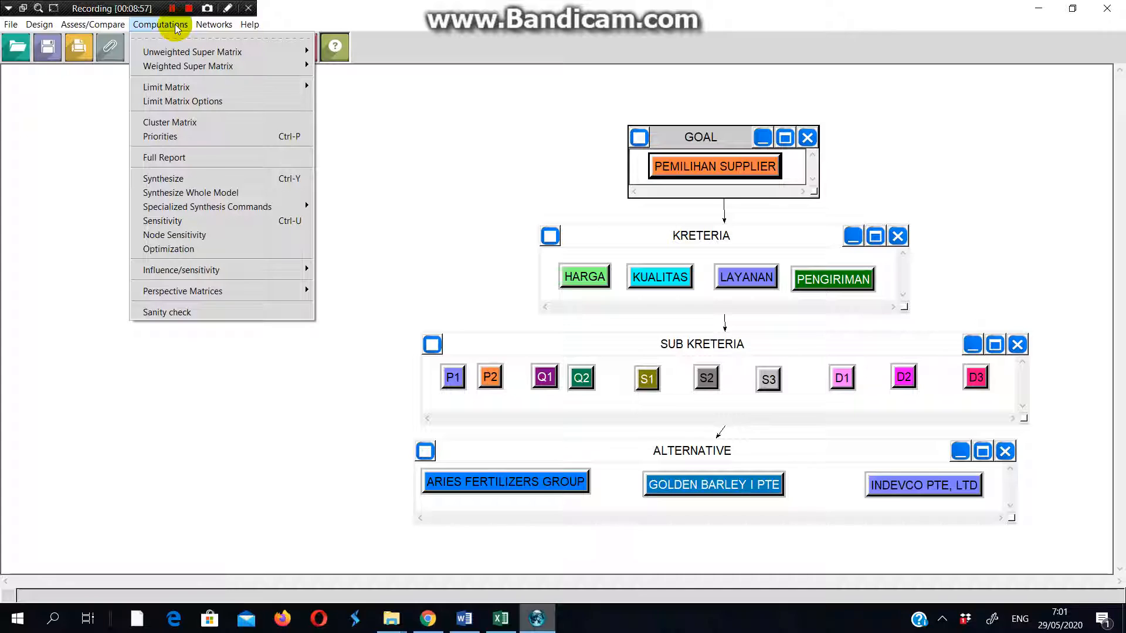
pyautogui.click(166, 181)
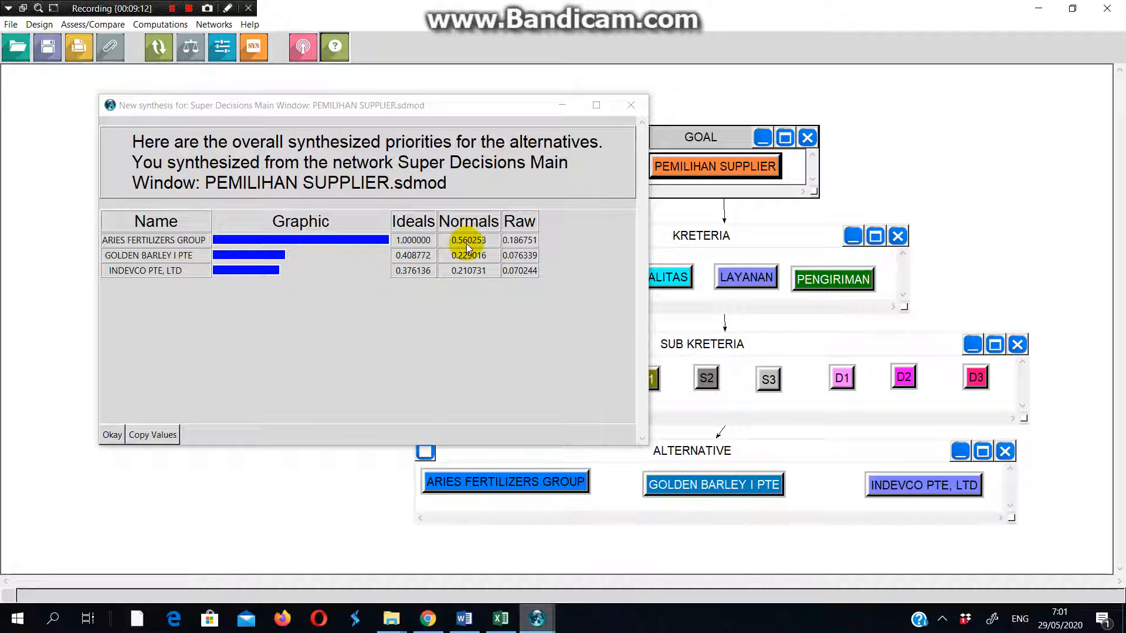
pyautogui.click(628, 106)
# - Compute the model's priorities and enlarge the results window until every node from ARIES FERTILIZERS GROUP to S3 is listed
pyautogui.click(166, 24)
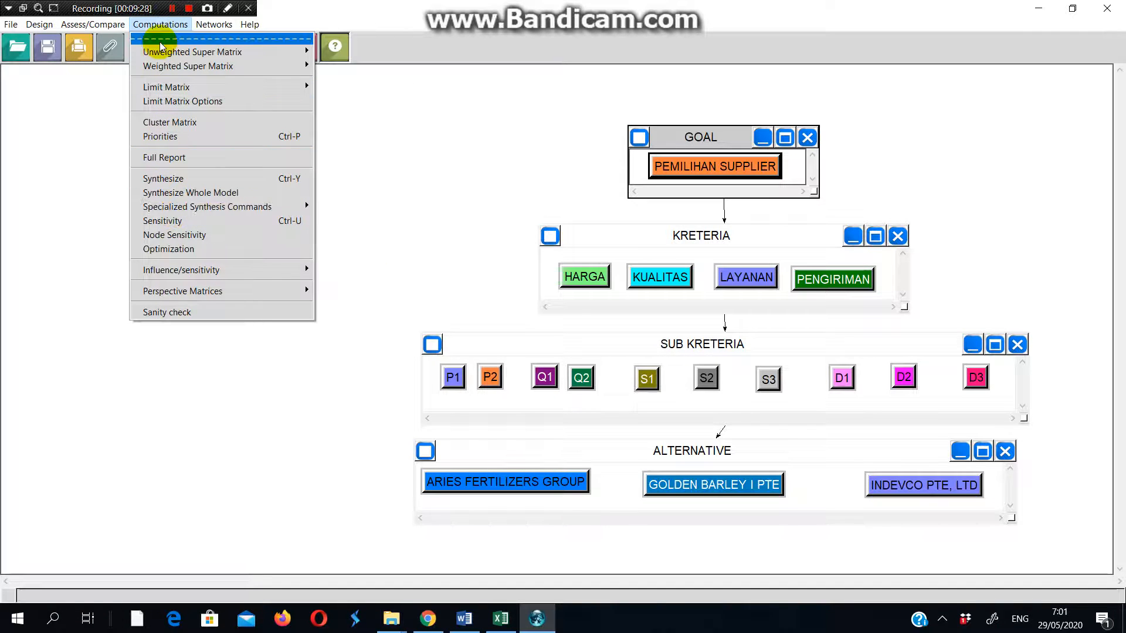
pyautogui.click(160, 137)
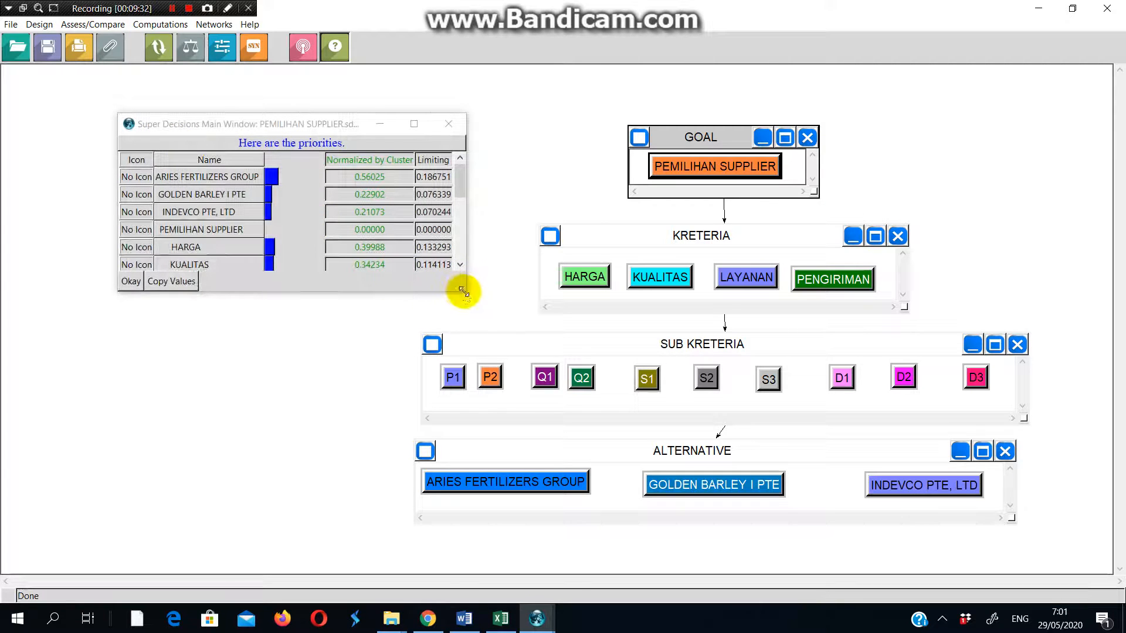
pyautogui.click(462, 286)
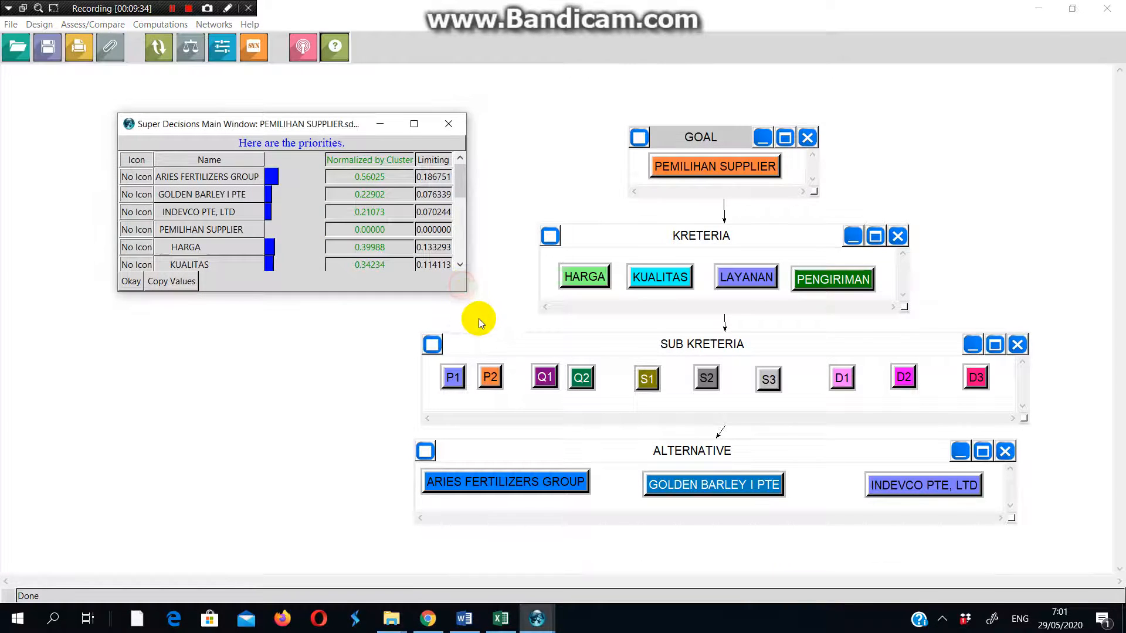
pyautogui.click(461, 286)
pyautogui.click(413, 124)
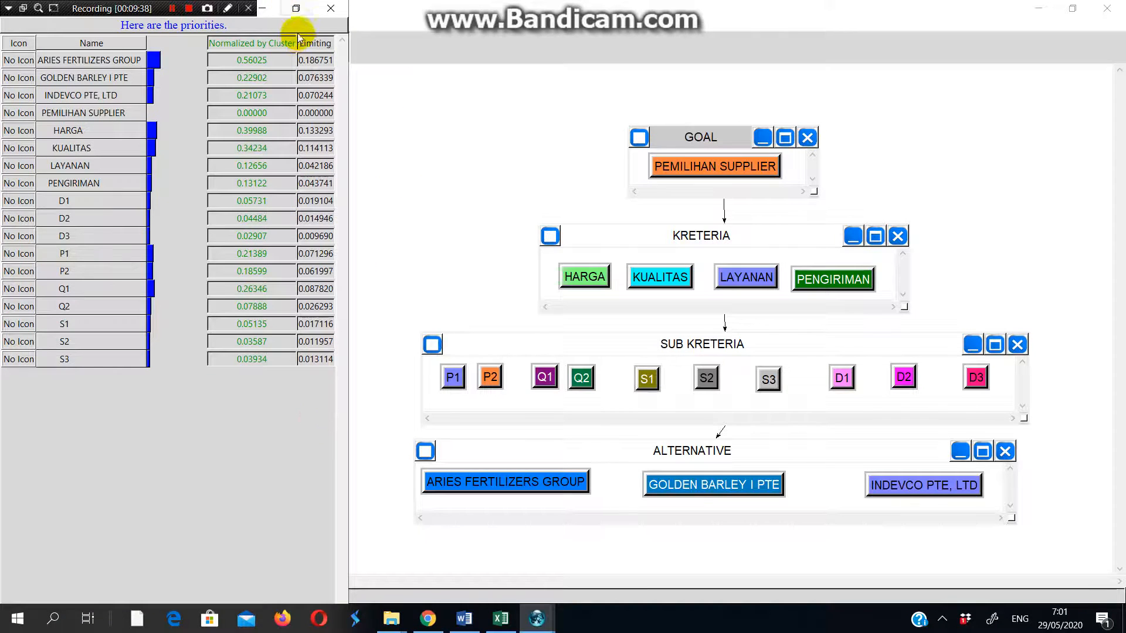
pyautogui.click(298, 13)
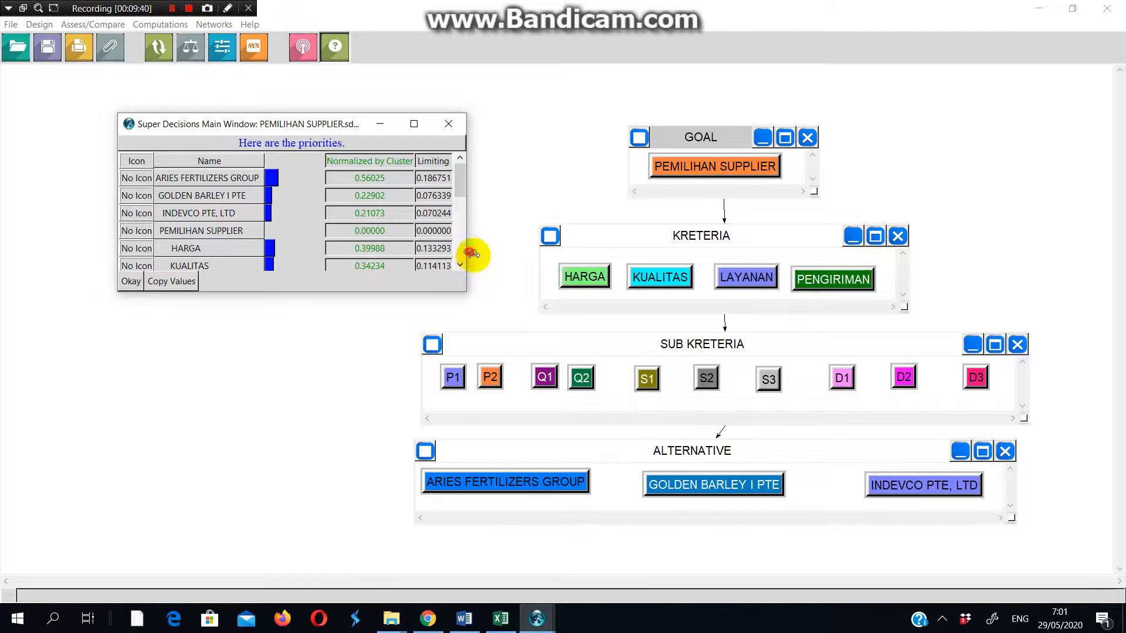
pyautogui.click(464, 292)
pyautogui.moveTo(478, 305); pyautogui.dragTo(560, 535)
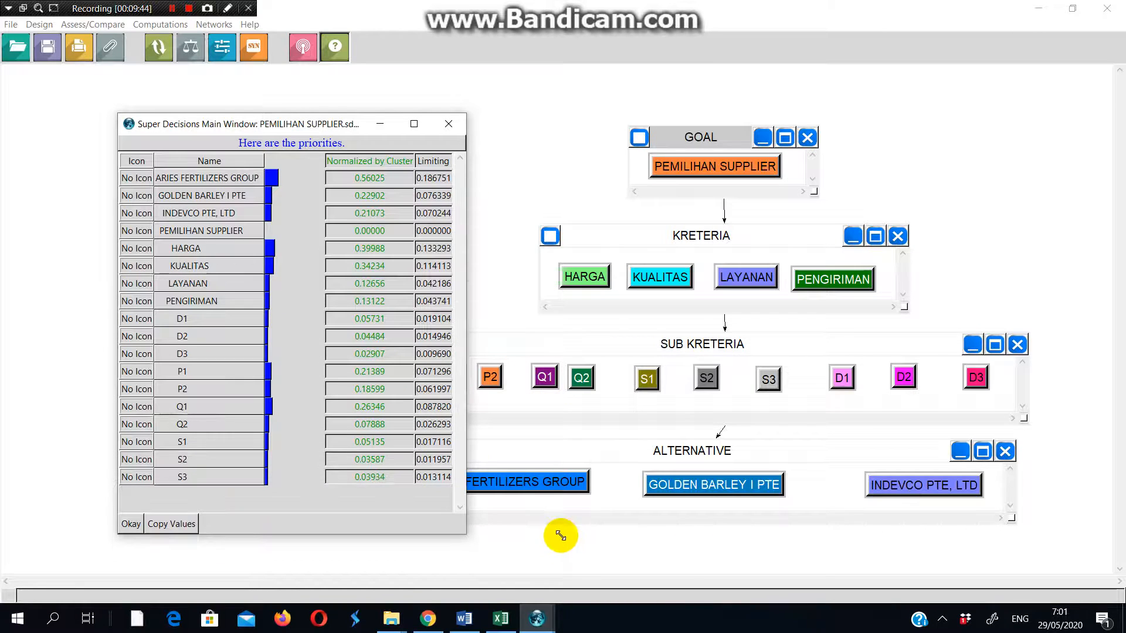